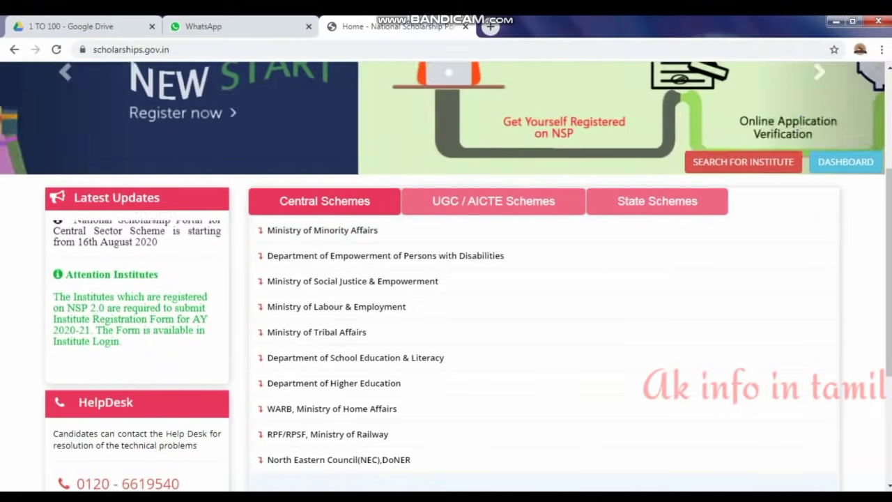
{"action": "mouse_move", "coordinate": [143, 462]}
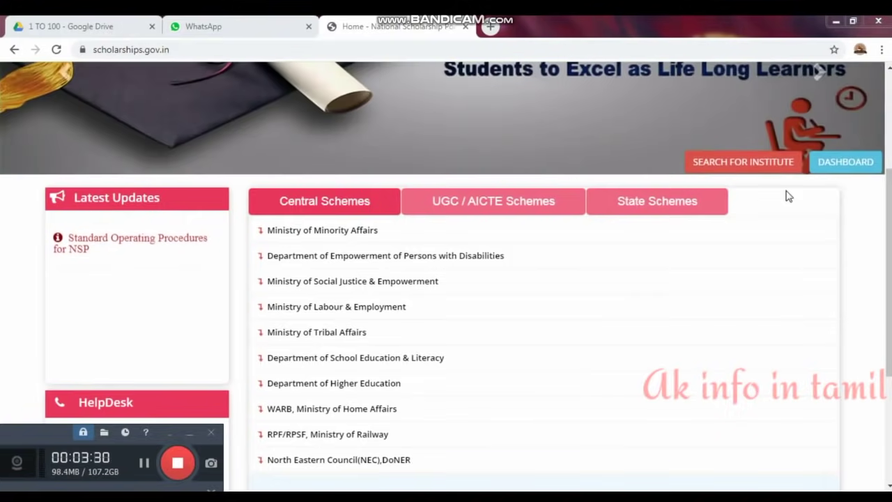
{"action": "scroll", "coordinate": [804, 179], "scroll_direction": "up", "scroll_amount": 3}
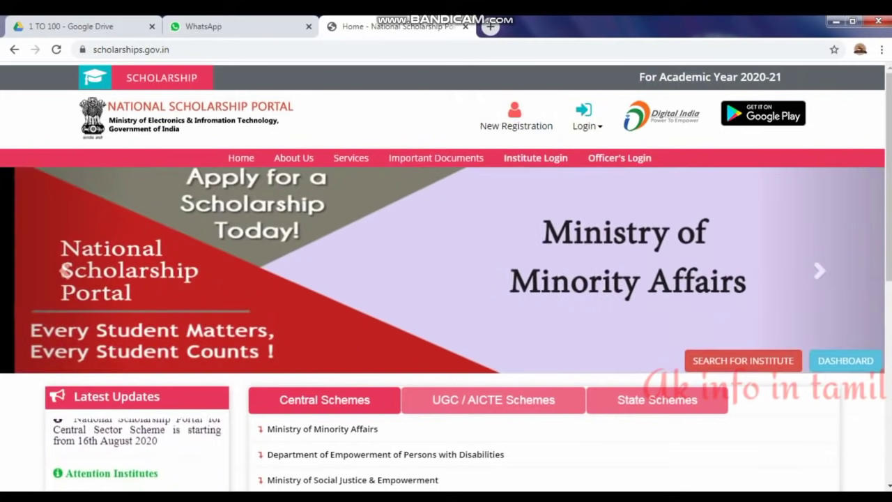
{"action": "mouse_move", "coordinate": [342, 498]}
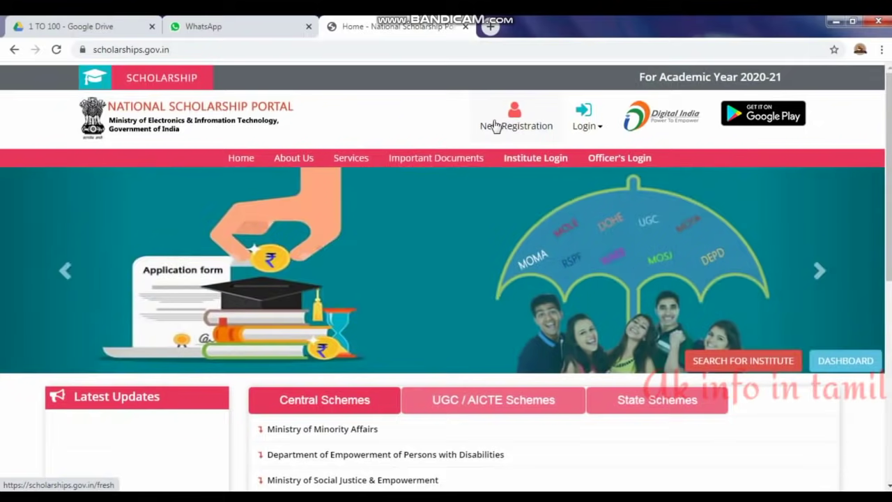
Step: Start a New Registration and read the opening registration guidelines
{"action": "left_click", "coordinate": [499, 124]}
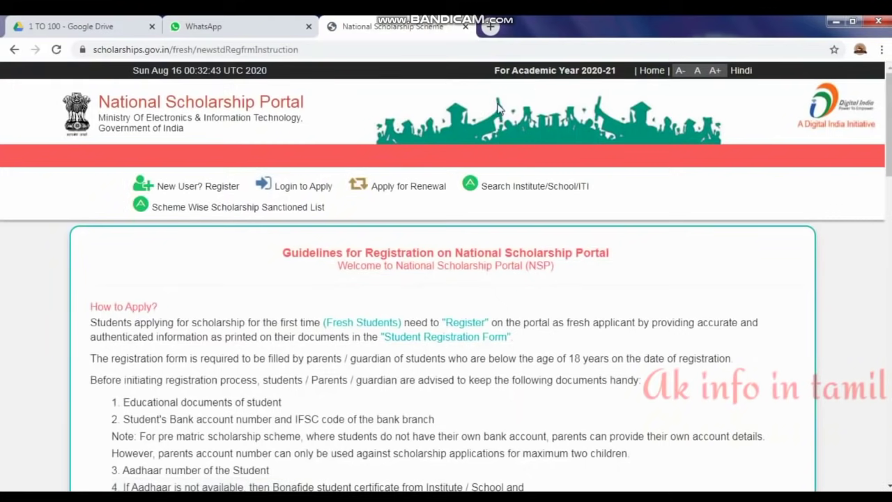
{"action": "left_click", "coordinate": [579, 75]}
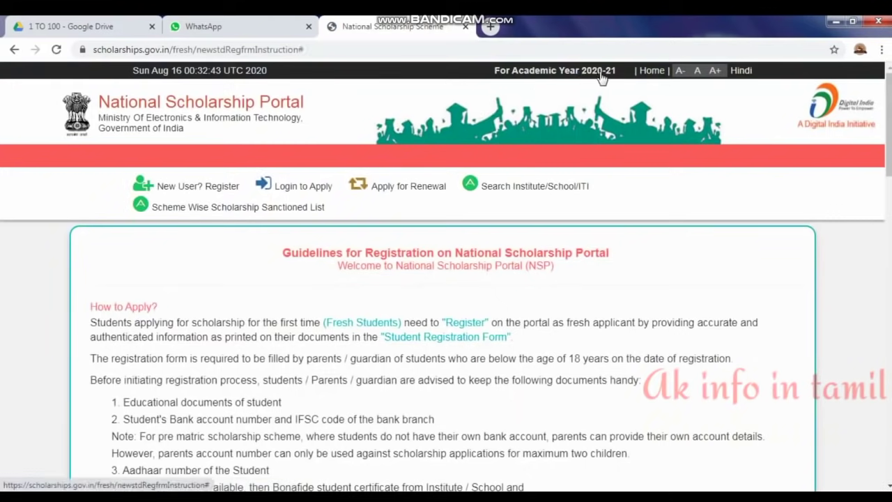
{"action": "scroll", "coordinate": [199, 217], "scroll_direction": "down", "scroll_amount": 3}
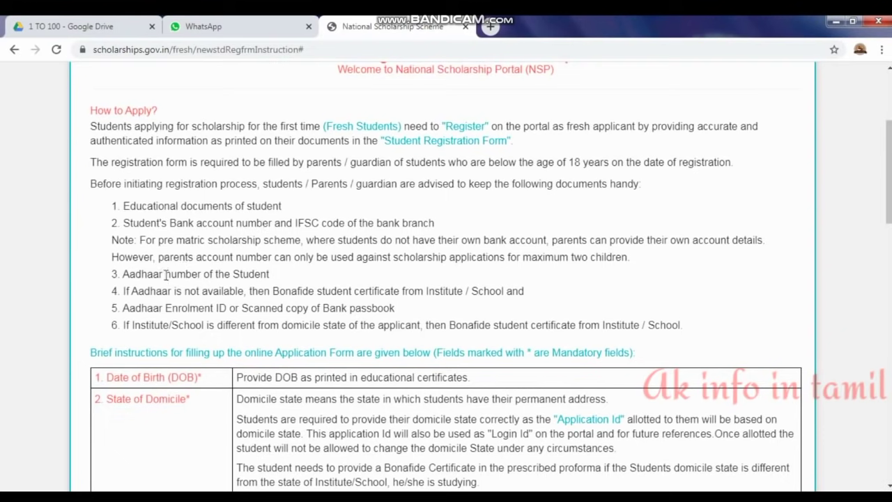
{"action": "double_click", "coordinate": [270, 293]}
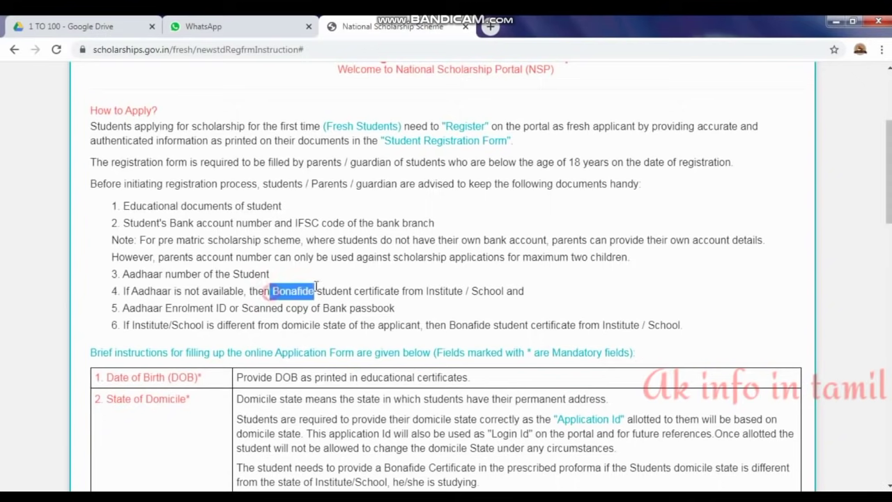
{"action": "key", "text": "shift+Home"}
{"action": "left_click", "coordinate": [406, 287]}
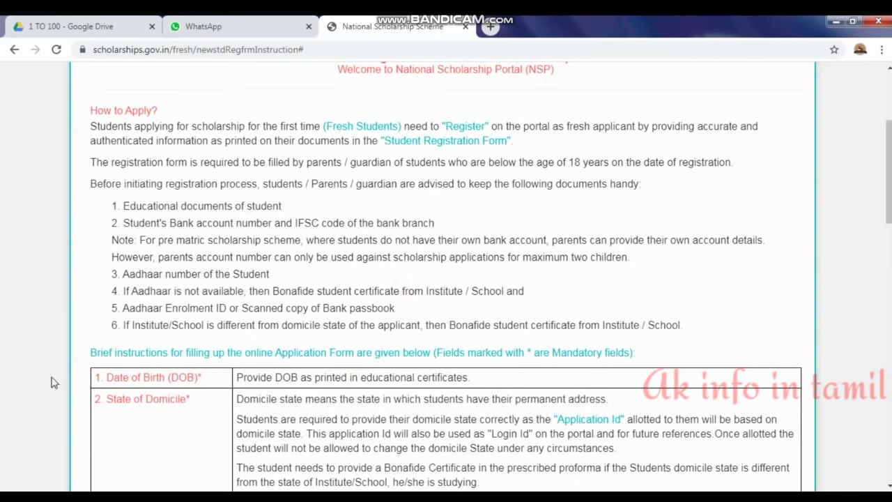
Step: Scroll to the end of the guidelines and tick all three undertaking declarations
{"action": "scroll", "coordinate": [328, 345], "scroll_direction": "down", "scroll_amount": 2}
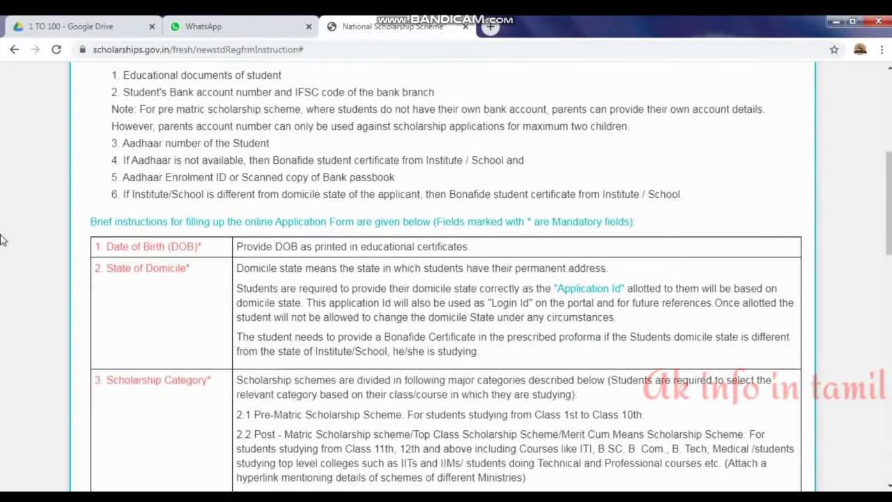
{"action": "scroll", "coordinate": [161, 233], "scroll_direction": "down", "scroll_amount": 1}
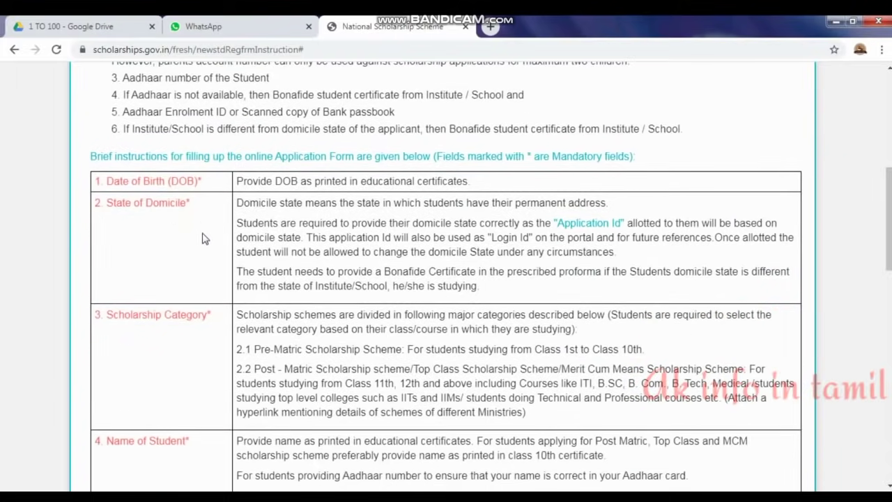
{"action": "scroll", "coordinate": [159, 256], "scroll_direction": "down", "scroll_amount": 2}
{"action": "scroll", "coordinate": [159, 255], "scroll_direction": "up", "scroll_amount": 1}
{"action": "scroll", "coordinate": [221, 295], "scroll_direction": "down", "scroll_amount": 2}
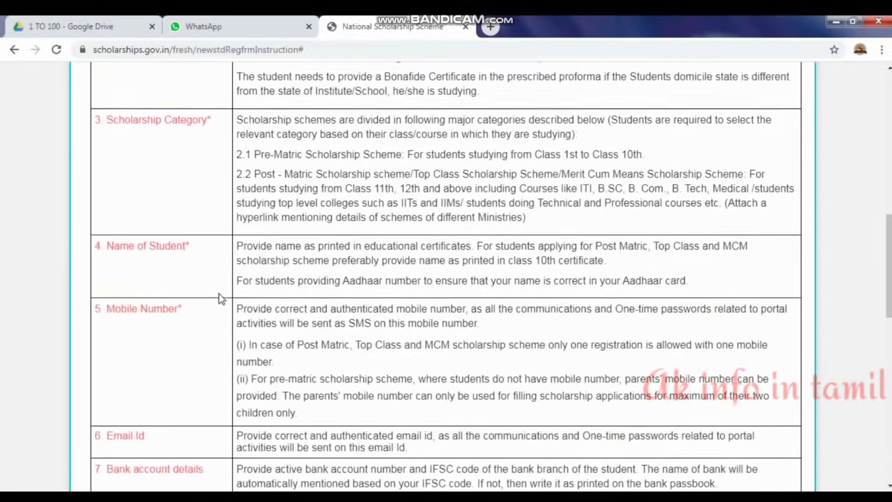
{"action": "scroll", "coordinate": [216, 296], "scroll_direction": "down", "scroll_amount": 3}
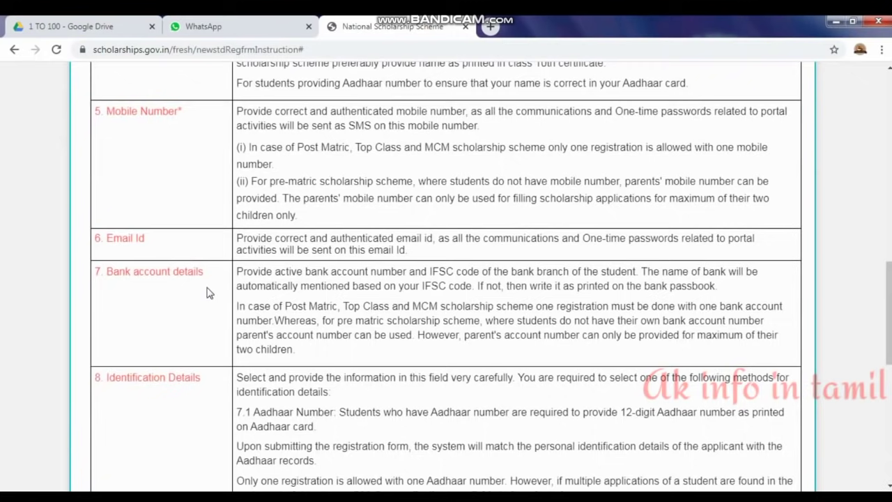
{"action": "scroll", "coordinate": [207, 293], "scroll_direction": "down", "scroll_amount": 2}
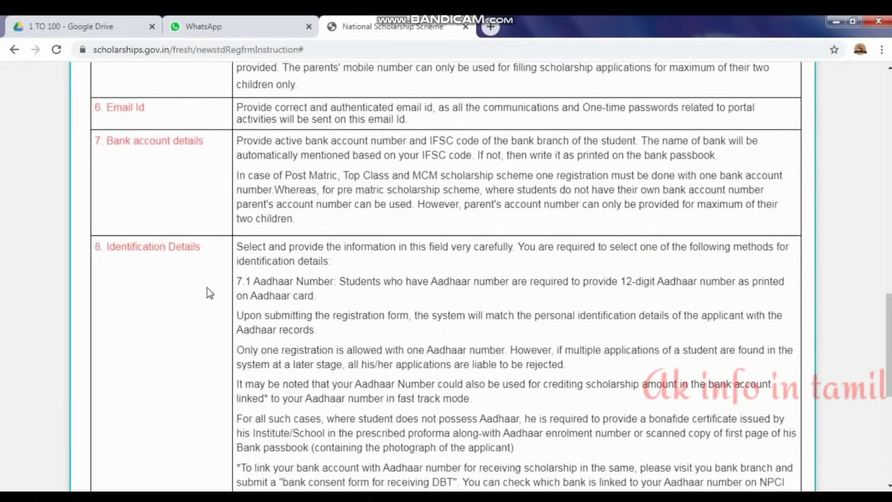
{"action": "scroll", "coordinate": [208, 292], "scroll_direction": "down", "scroll_amount": 2}
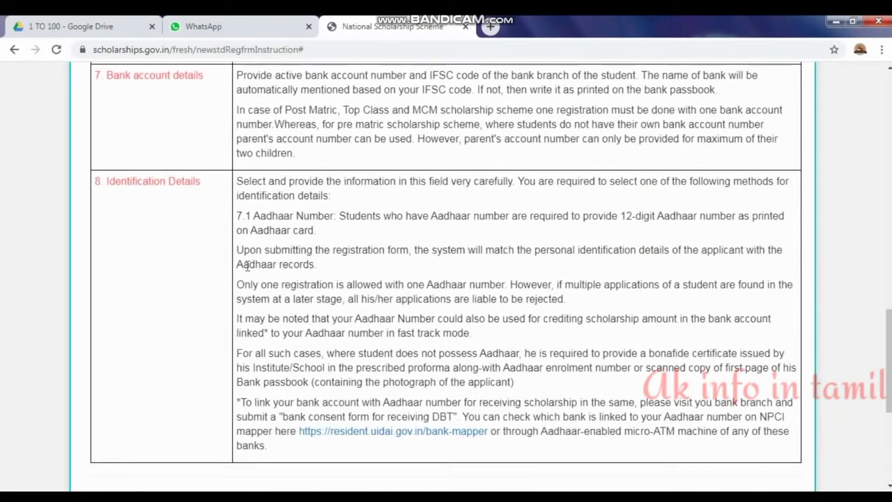
{"action": "scroll", "coordinate": [223, 282], "scroll_direction": "down", "scroll_amount": 2}
{"action": "scroll", "coordinate": [246, 266], "scroll_direction": "down", "scroll_amount": 2}
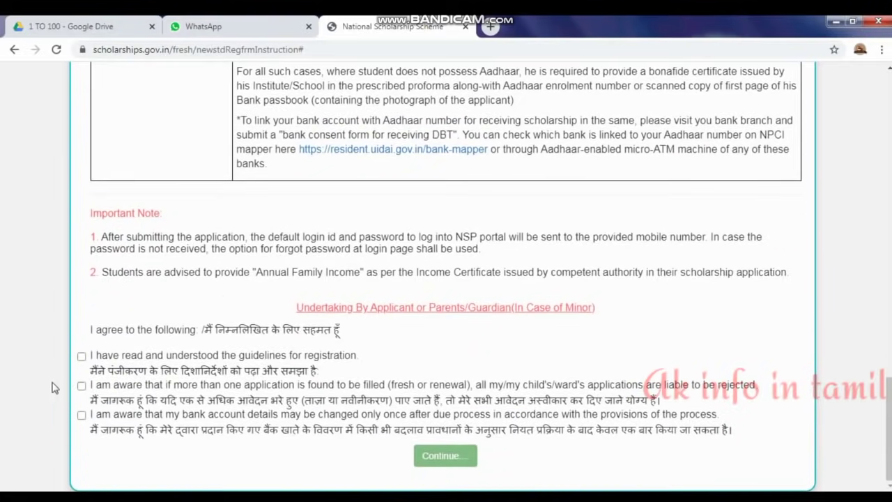
{"action": "left_click", "coordinate": [82, 356]}
{"action": "left_click", "coordinate": [82, 385]}
{"action": "left_click", "coordinate": [81, 416]}
Step: Continue to the fresh registration form and set State of Domicile to TAMIL NADU
{"action": "left_click", "coordinate": [443, 462]}
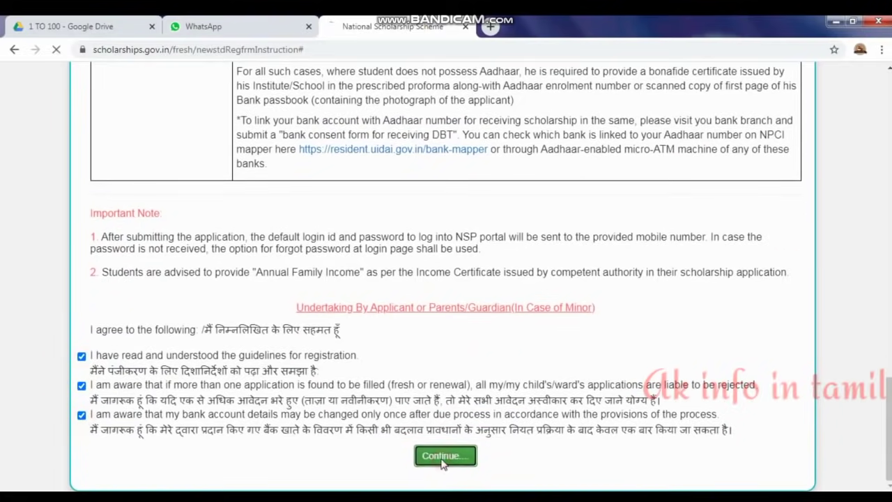
{"action": "scroll", "coordinate": [773, 255], "scroll_direction": "down", "scroll_amount": 2}
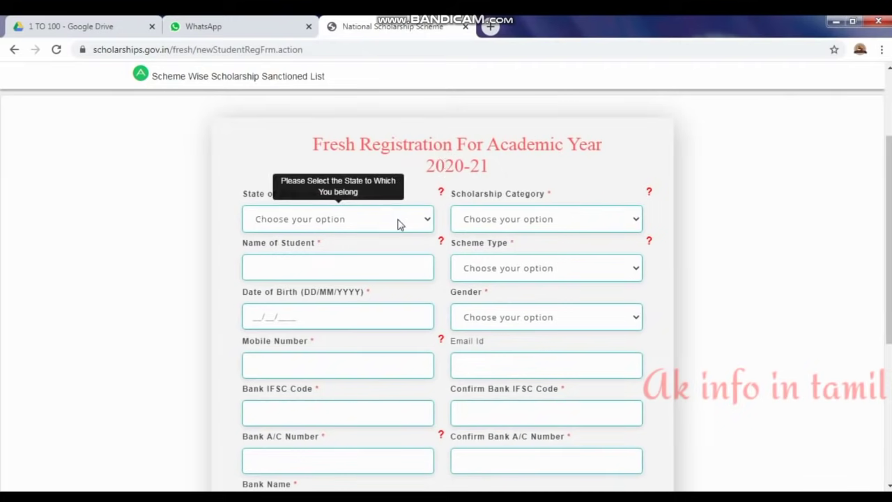
{"action": "left_click", "coordinate": [419, 223]}
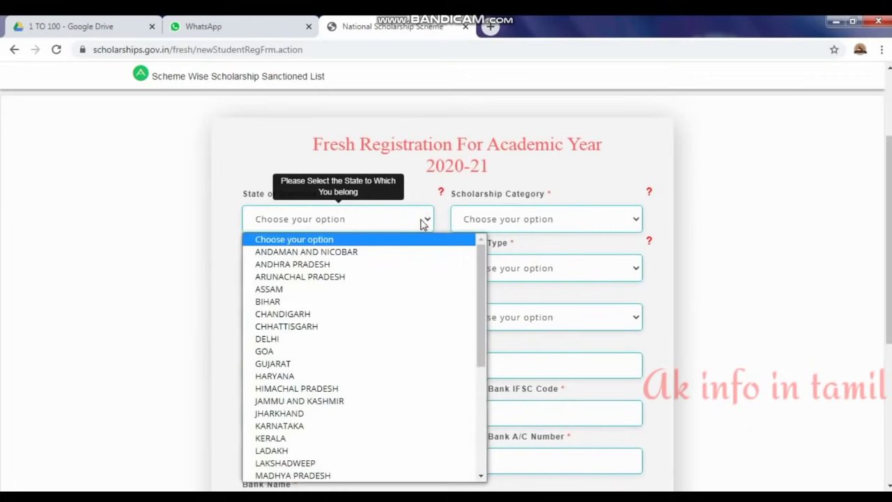
{"action": "key", "text": "t"}
{"action": "key", "text": "Return"}
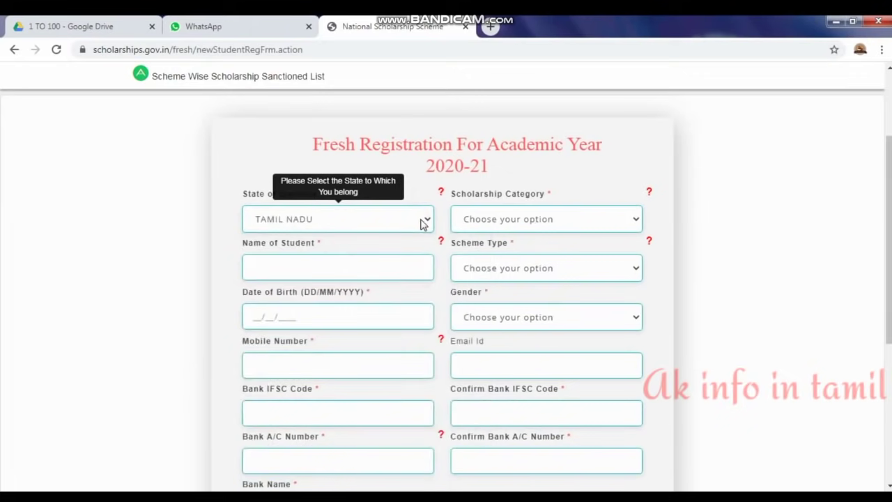
Step: Set Scholarship Category to Post Matric/Top Class/MCM
{"action": "left_click", "coordinate": [508, 219]}
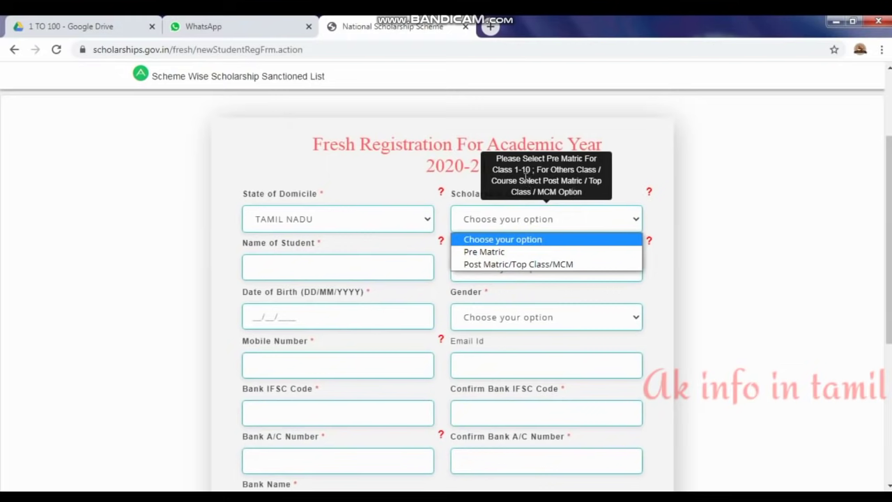
{"action": "left_click", "coordinate": [506, 254]}
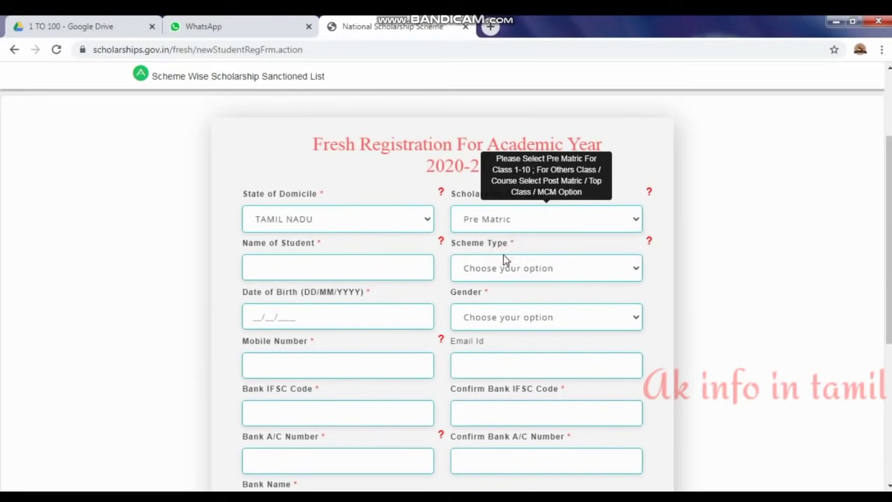
{"action": "left_click", "coordinate": [539, 220]}
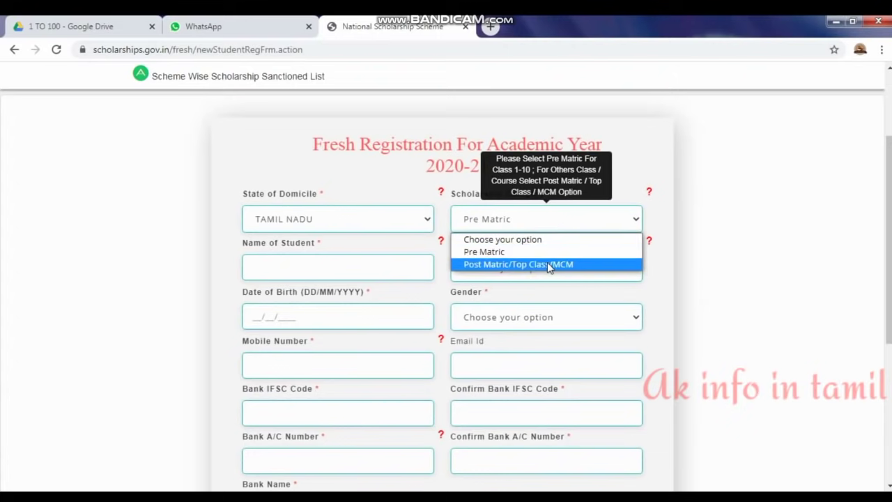
{"action": "left_click", "coordinate": [550, 268]}
{"action": "left_click", "coordinate": [557, 223]}
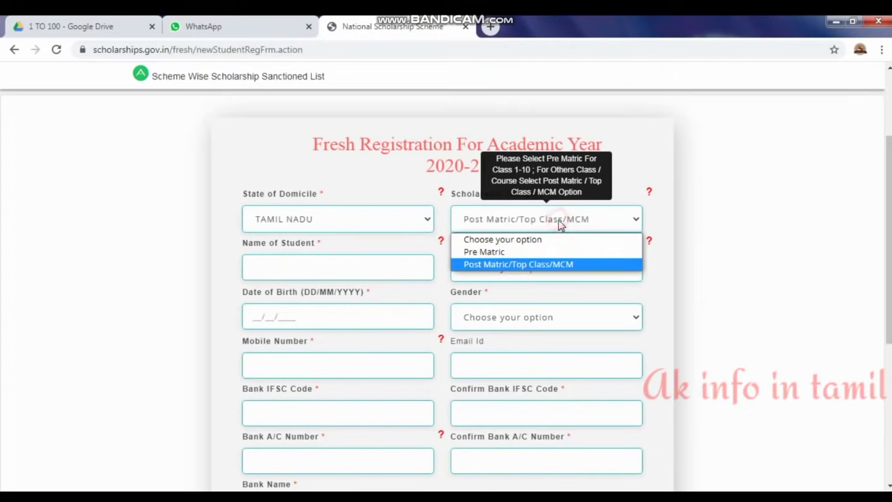
{"action": "left_click", "coordinate": [522, 266]}
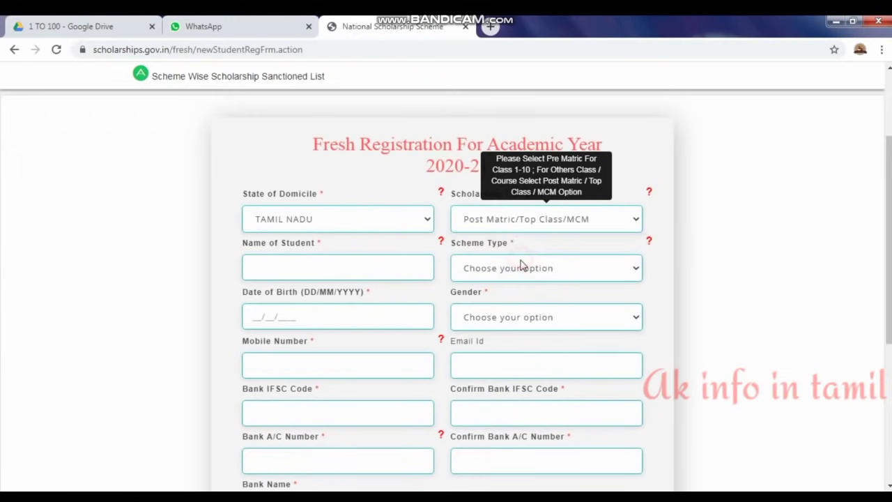
{"action": "left_click", "coordinate": [363, 268]}
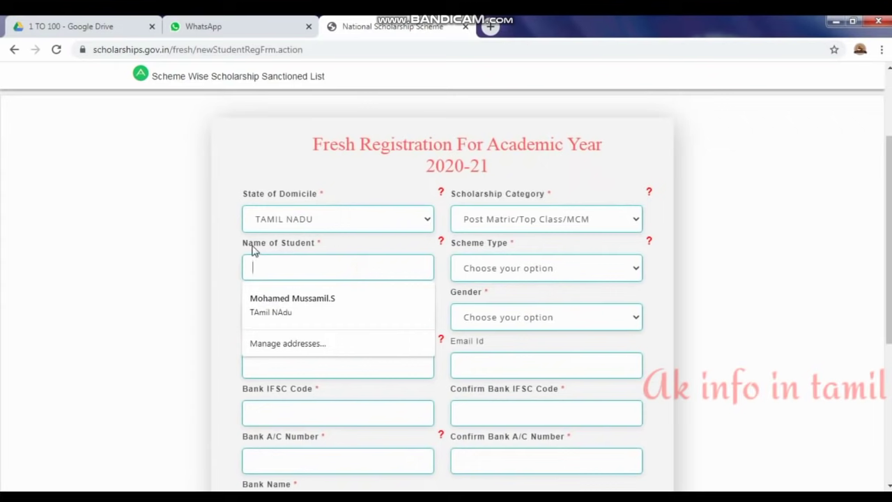
Step: Set Scheme Type to Scholarship Scheme and Gender to Male
{"action": "left_click_drag", "start_coordinate": [252, 244], "coordinate": [313, 245]}
{"action": "left_click", "coordinate": [313, 243]}
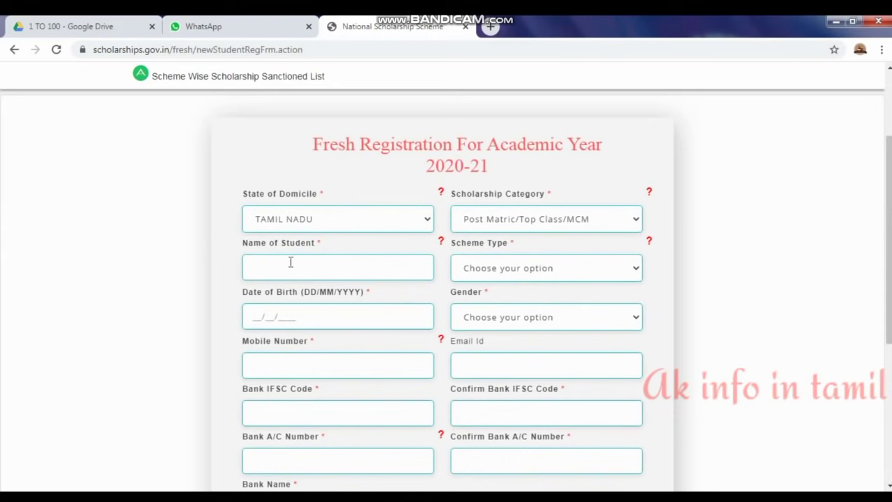
{"action": "left_click", "coordinate": [592, 262]}
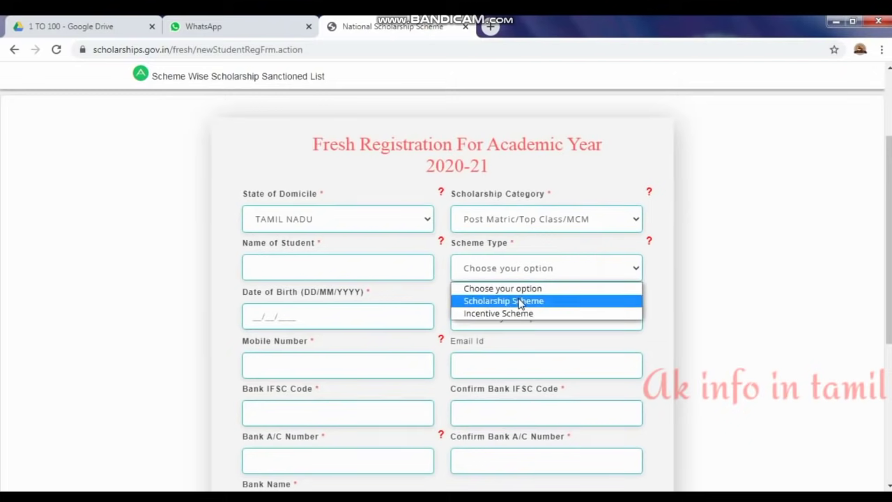
{"action": "left_click", "coordinate": [519, 301]}
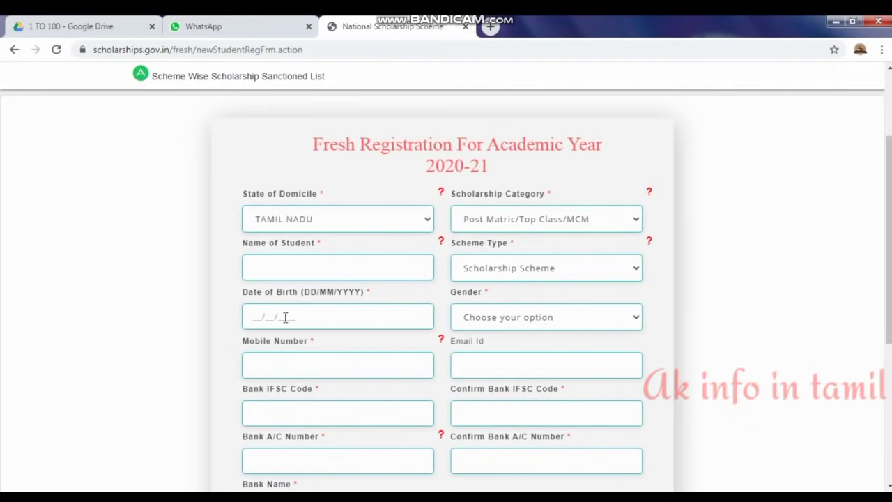
{"action": "left_click", "coordinate": [591, 315]}
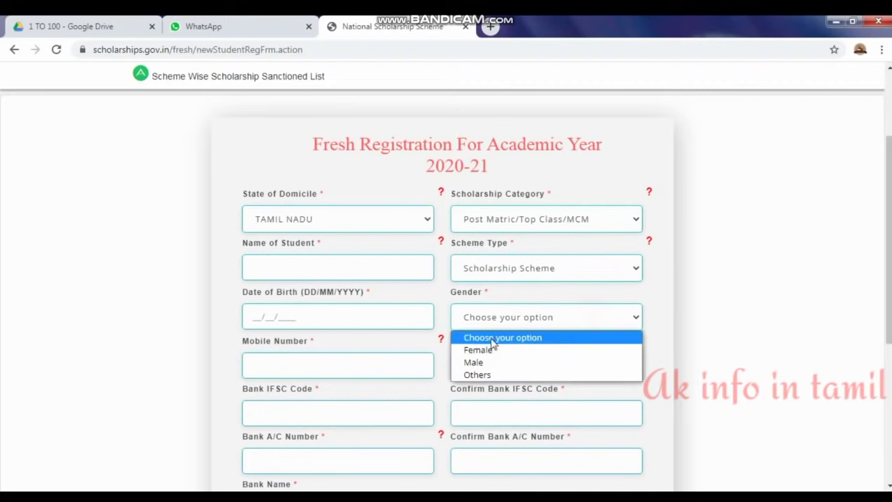
{"action": "left_click", "coordinate": [490, 363]}
Step: Go to the Mobile Number field, dismiss its autofill suggestions, then the Bank IFSC field
{"action": "scroll", "coordinate": [557, 319], "scroll_direction": "down", "scroll_amount": 2}
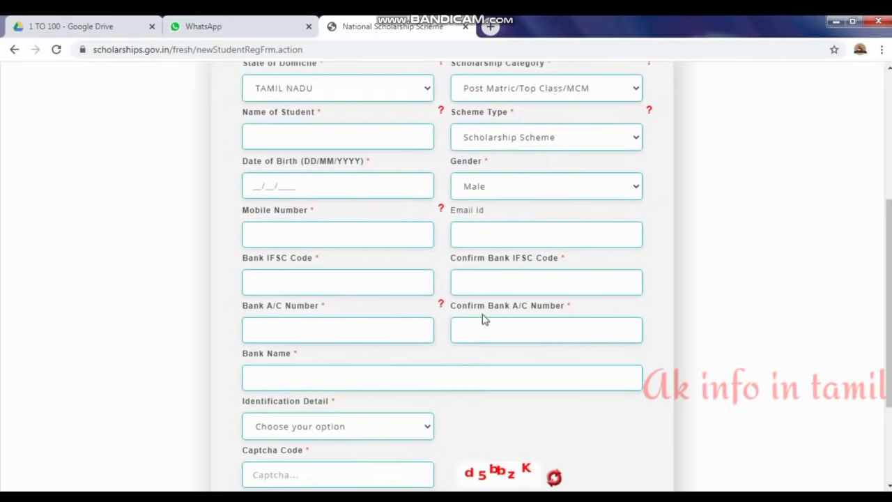
{"action": "left_click", "coordinate": [308, 237]}
{"action": "left_click", "coordinate": [223, 221]}
{"action": "left_click", "coordinate": [332, 293]}
{"action": "mouse_move", "coordinate": [342, 496]}
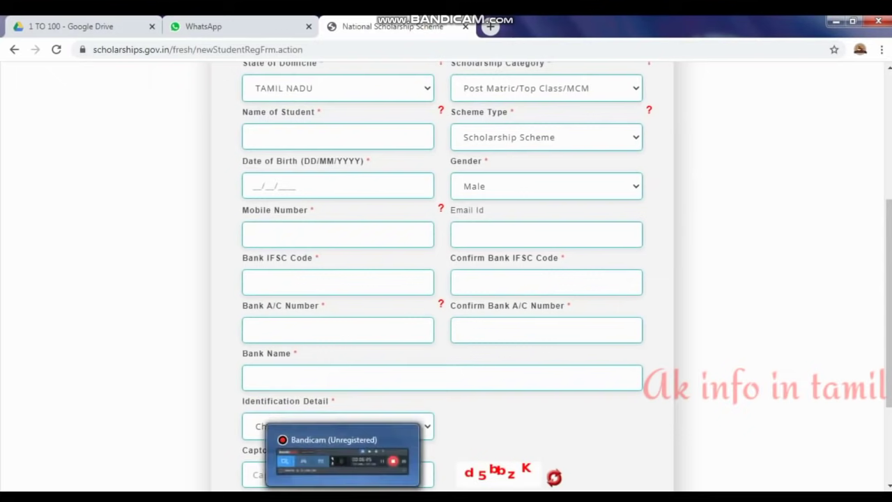
{"action": "mouse_move", "coordinate": [296, 236]}
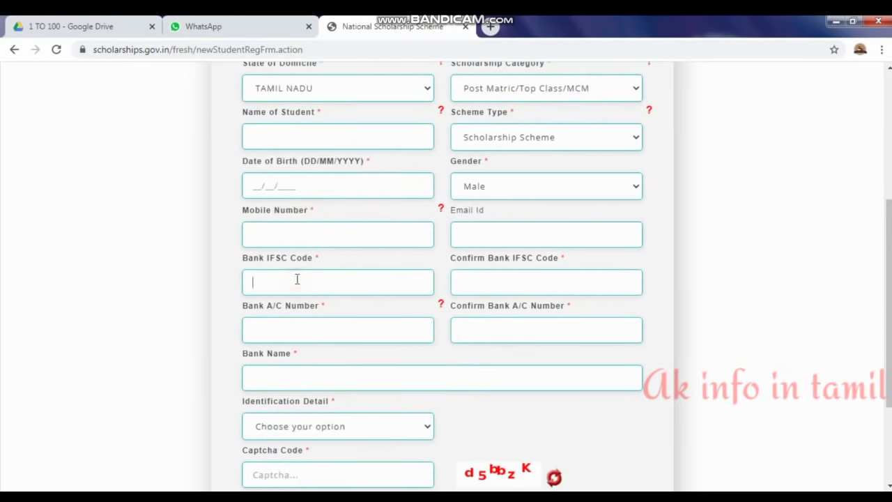
{"action": "left_click", "coordinate": [557, 286]}
{"action": "left_click", "coordinate": [271, 288]}
{"action": "left_click", "coordinate": [459, 280]}
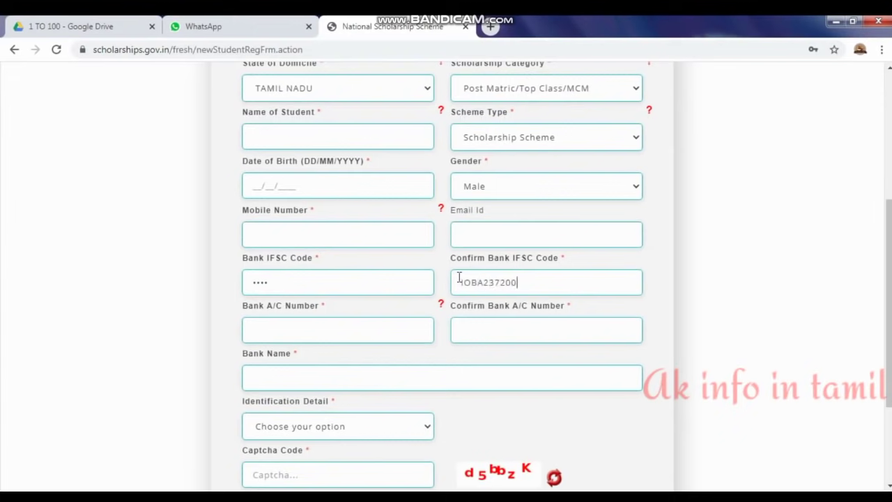
{"action": "key", "text": "BackSpace"}
{"action": "key", "text": "BackSpace"}
{"action": "key", "text": "BackSpace"}
{"action": "type", "text": "002"}
{"action": "left_click_drag", "start_coordinate": [563, 283], "coordinate": [459, 280]}
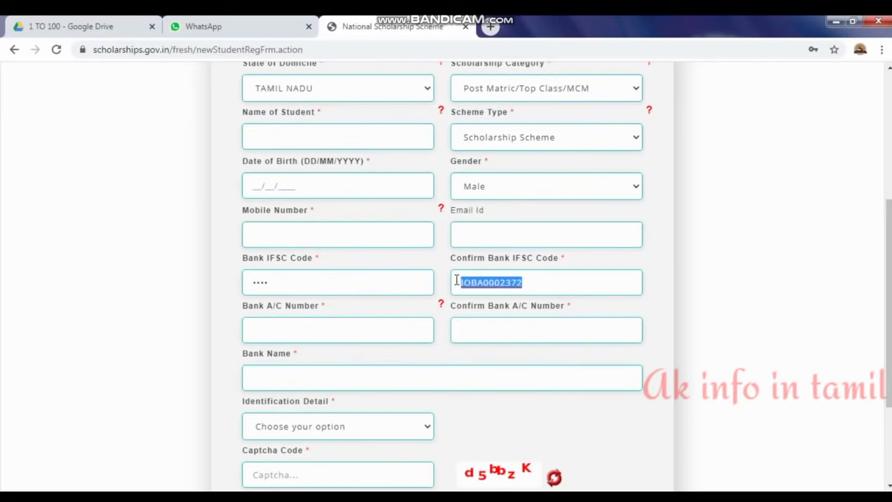
{"action": "key", "text": "BackSpace"}
{"action": "left_click", "coordinate": [346, 280]}
{"action": "key", "text": "ctrl+a"}
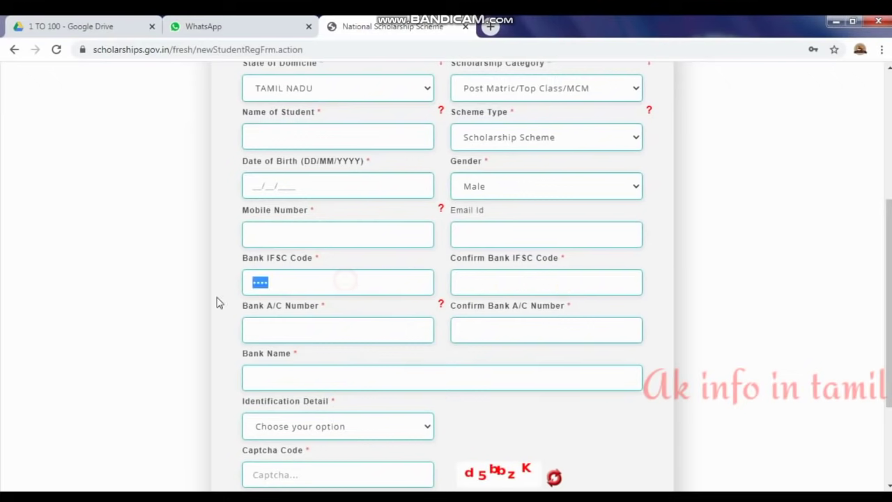
{"action": "key", "text": "BackSpace"}
{"action": "left_click", "coordinate": [393, 334]}
Step: Go to the Bank Name field and clear a stray text selection
{"action": "scroll", "coordinate": [398, 339], "scroll_direction": "down", "scroll_amount": 1}
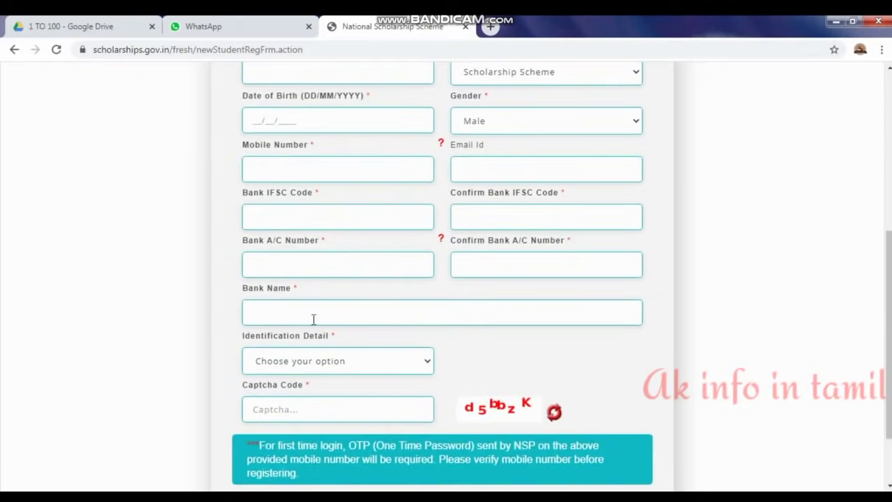
{"action": "left_click", "coordinate": [312, 319]}
{"action": "left_click", "coordinate": [377, 320]}
{"action": "left_click_drag", "start_coordinate": [249, 295], "coordinate": [286, 291]}
{"action": "left_click", "coordinate": [309, 293]}
{"action": "scroll", "coordinate": [412, 286], "scroll_direction": "up", "scroll_amount": 2}
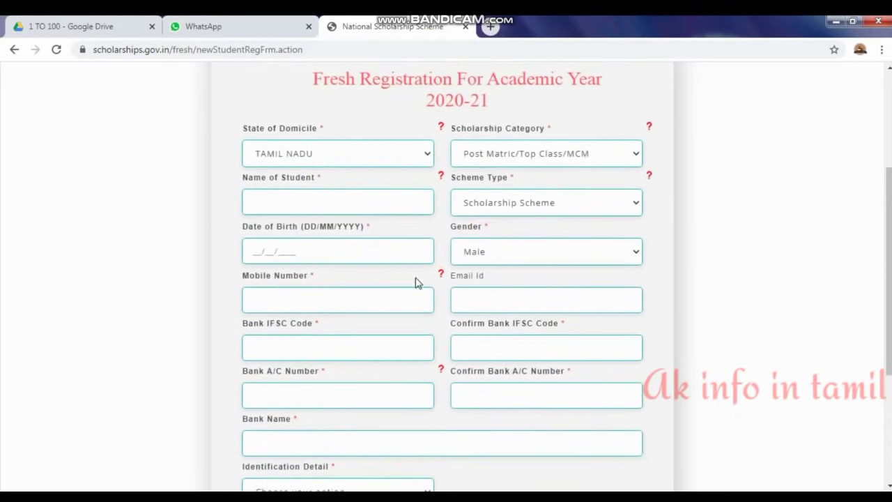
{"action": "scroll", "coordinate": [509, 349], "scroll_direction": "down", "scroll_amount": 1}
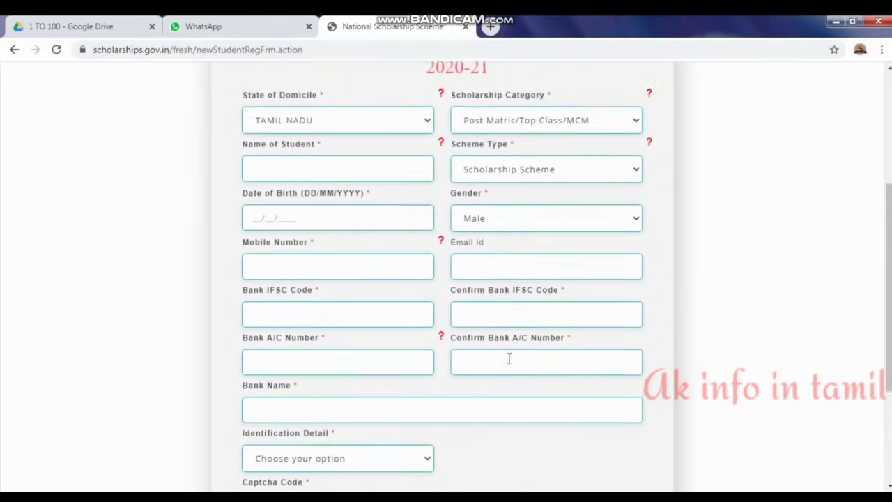
{"action": "scroll", "coordinate": [510, 358], "scroll_direction": "down", "scroll_amount": 2}
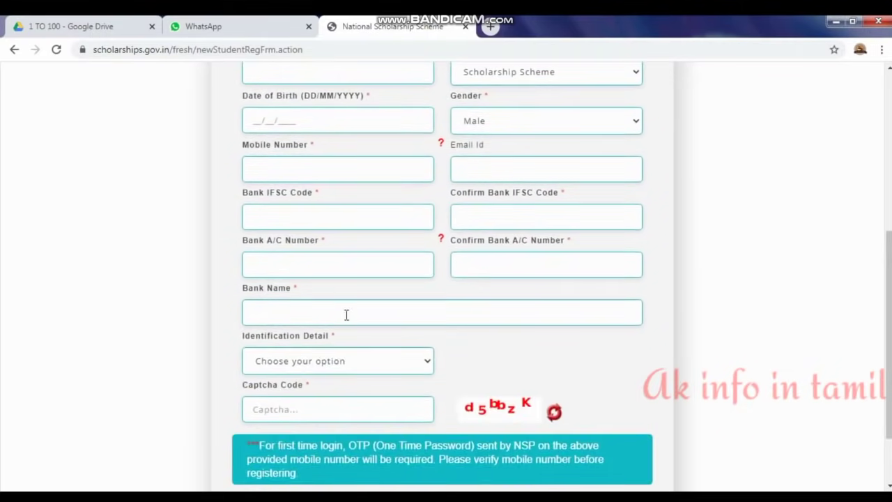
Step: Choose Aadhaar Number as Identification Detail and dismiss the invalid Date of Birth alert
{"action": "left_click", "coordinate": [413, 361]}
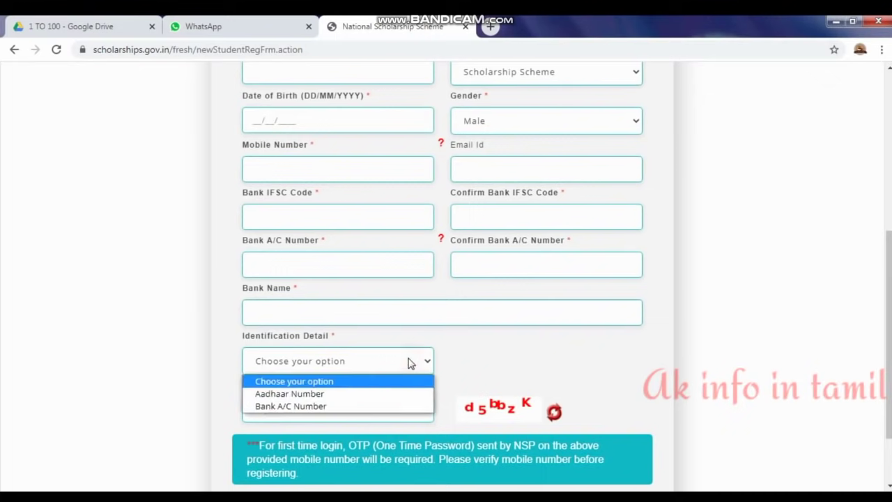
{"action": "left_click", "coordinate": [352, 367]}
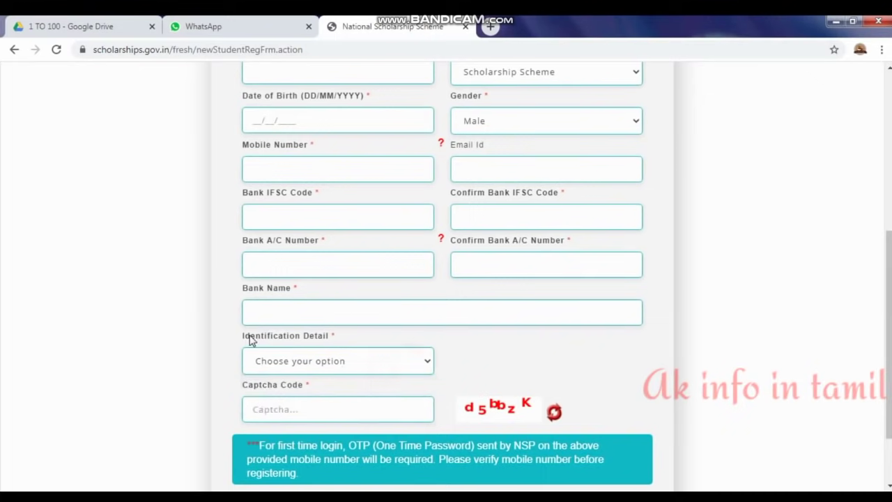
{"action": "left_click", "coordinate": [413, 363]}
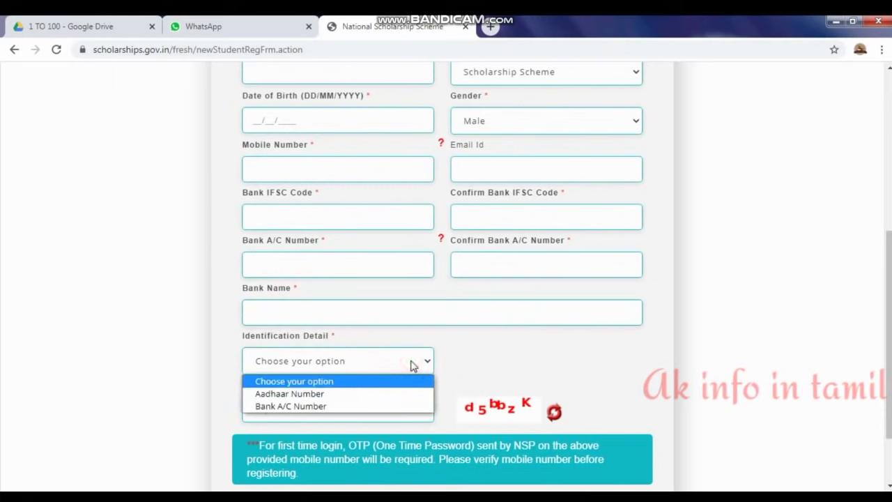
{"action": "left_click", "coordinate": [311, 395]}
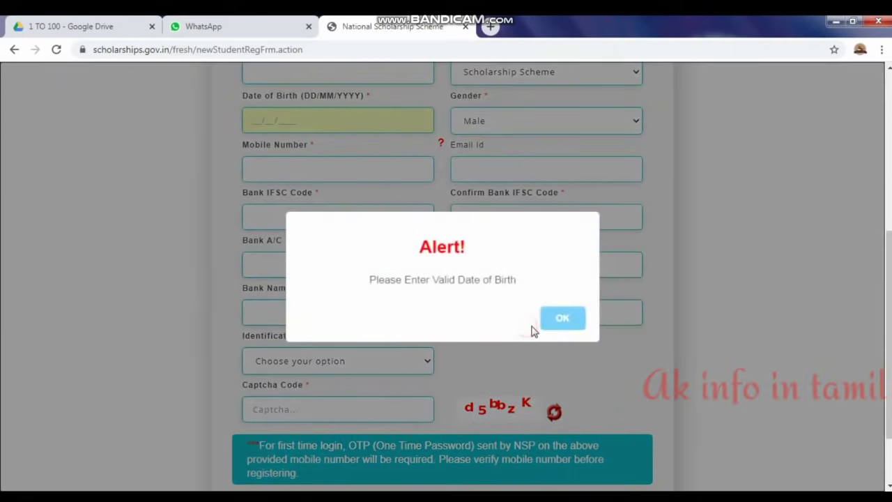
{"action": "left_click", "coordinate": [553, 323]}
{"action": "left_click", "coordinate": [353, 370]}
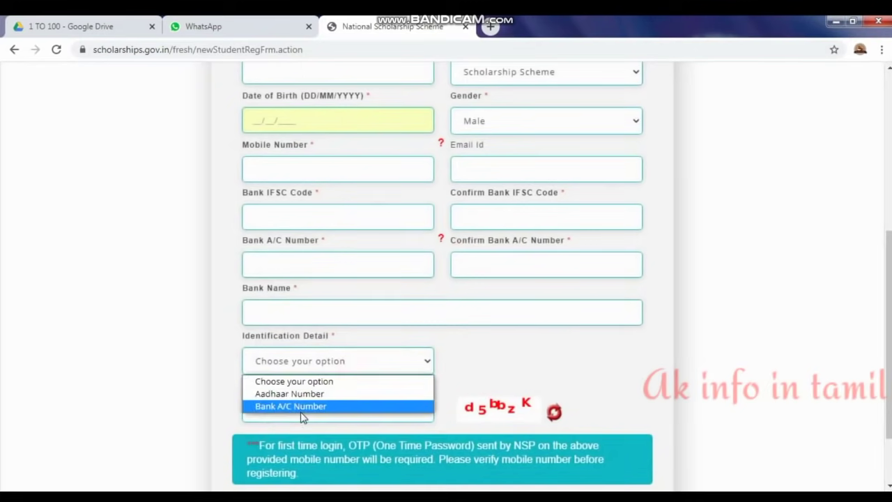
{"action": "left_click", "coordinate": [503, 363]}
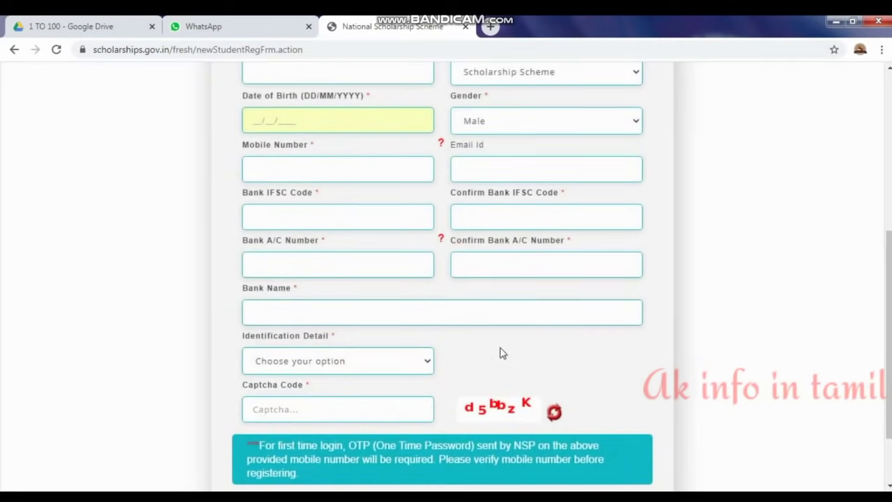
{"action": "scroll", "coordinate": [499, 353], "scroll_direction": "down", "scroll_amount": 1}
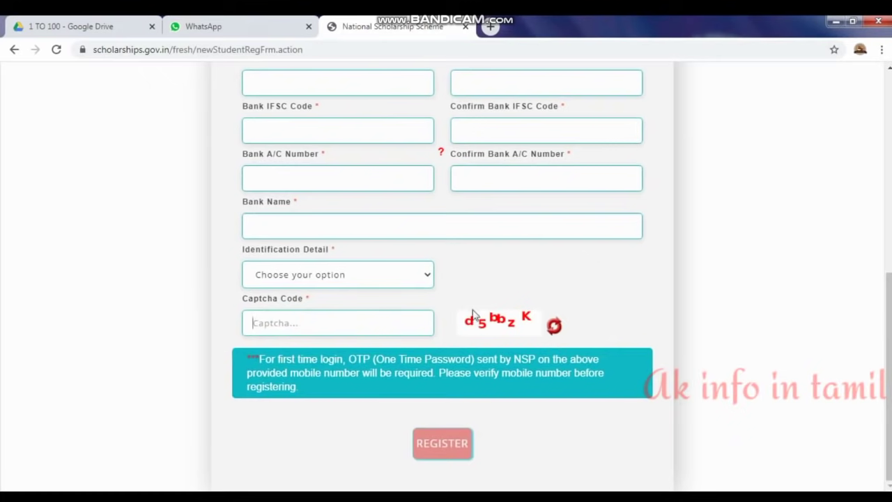
{"action": "scroll", "coordinate": [424, 392], "scroll_direction": "up", "scroll_amount": 5}
{"action": "scroll", "coordinate": [414, 398], "scroll_direction": "down", "scroll_amount": 5}
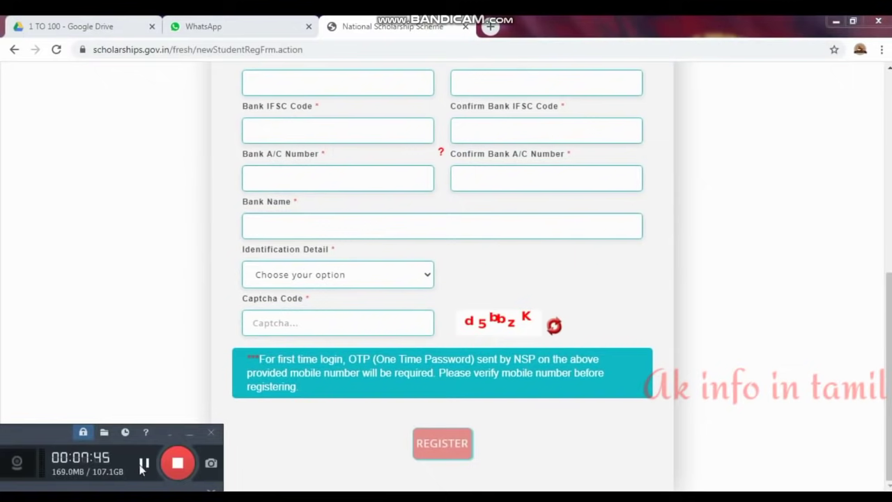
{"action": "left_click", "coordinate": [144, 463]}
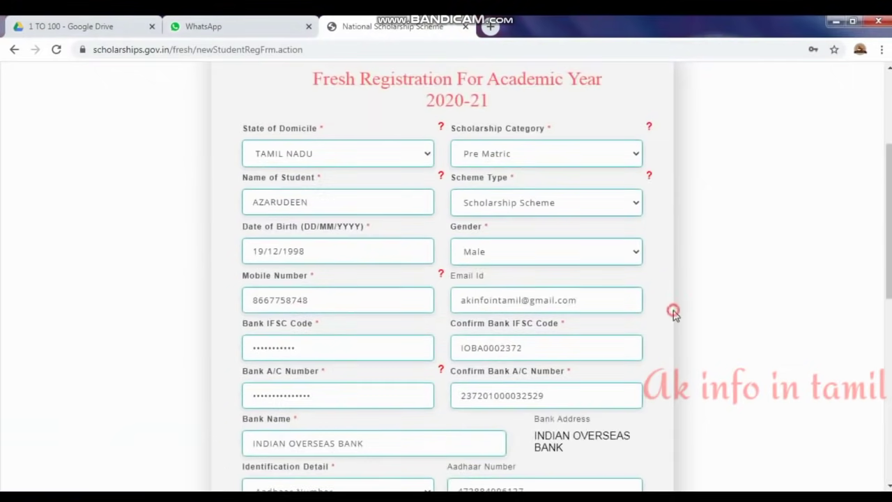
Step: Scroll past the consent checkboxes and submit the form with REGISTER
{"action": "scroll", "coordinate": [633, 302], "scroll_direction": "up", "scroll_amount": 2}
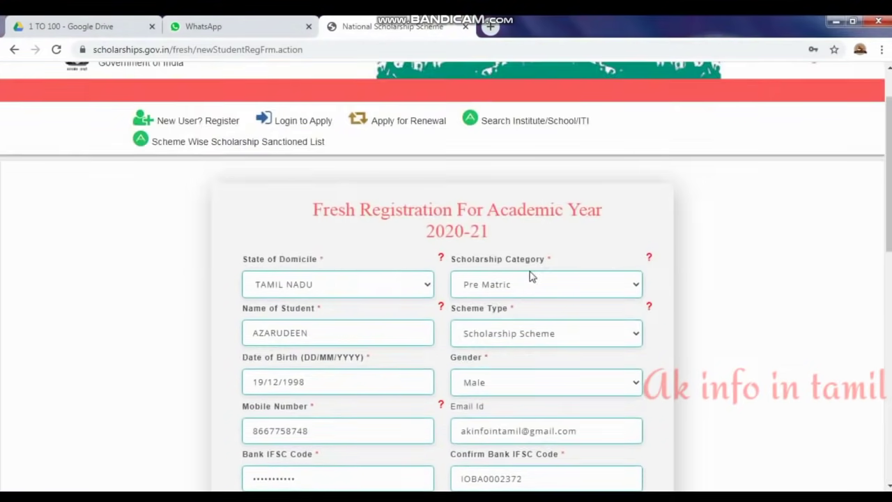
{"action": "scroll", "coordinate": [592, 321], "scroll_direction": "down", "scroll_amount": 2}
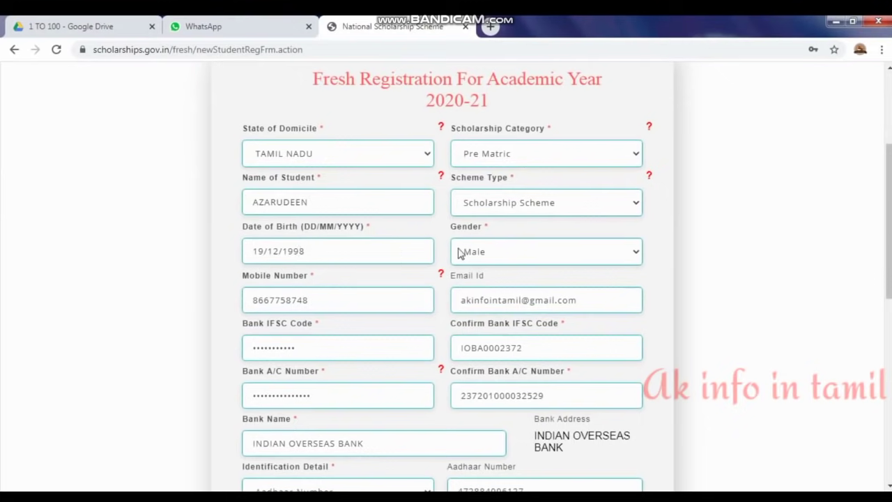
{"action": "scroll", "coordinate": [671, 259], "scroll_direction": "down", "scroll_amount": 3}
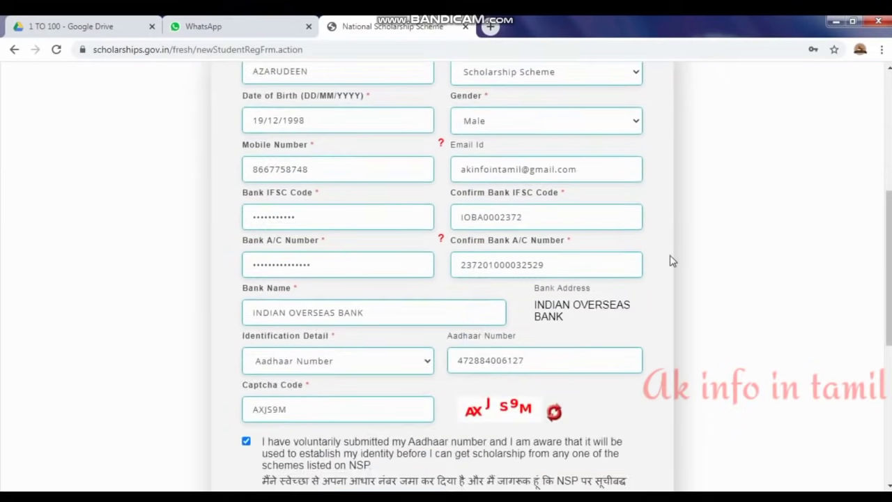
{"action": "scroll", "coordinate": [670, 259], "scroll_direction": "down", "scroll_amount": 4}
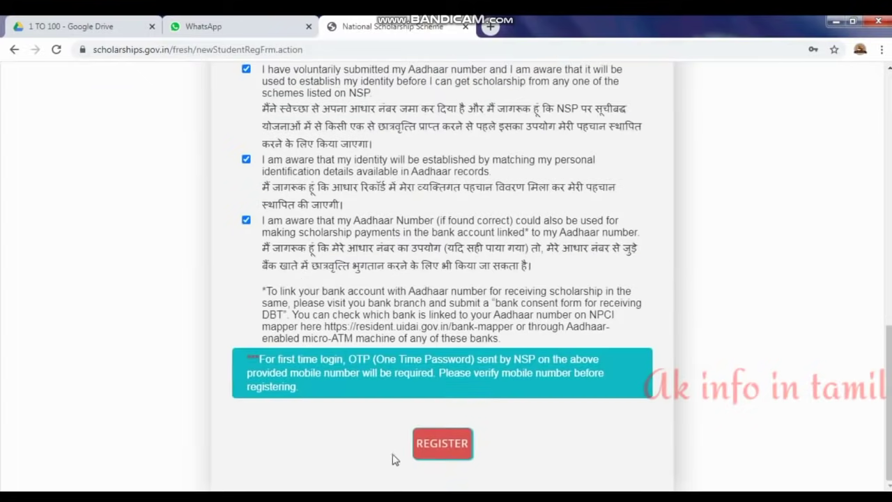
{"action": "left_click", "coordinate": [461, 447]}
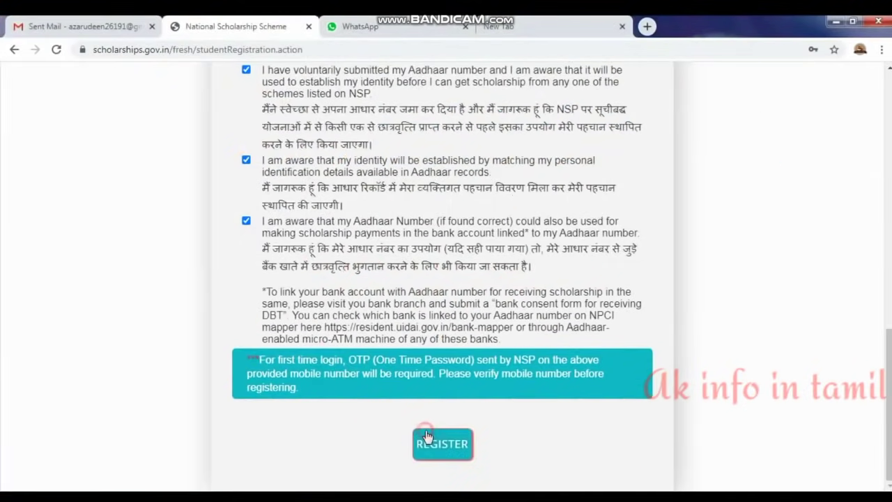
{"action": "left_click", "coordinate": [425, 432]}
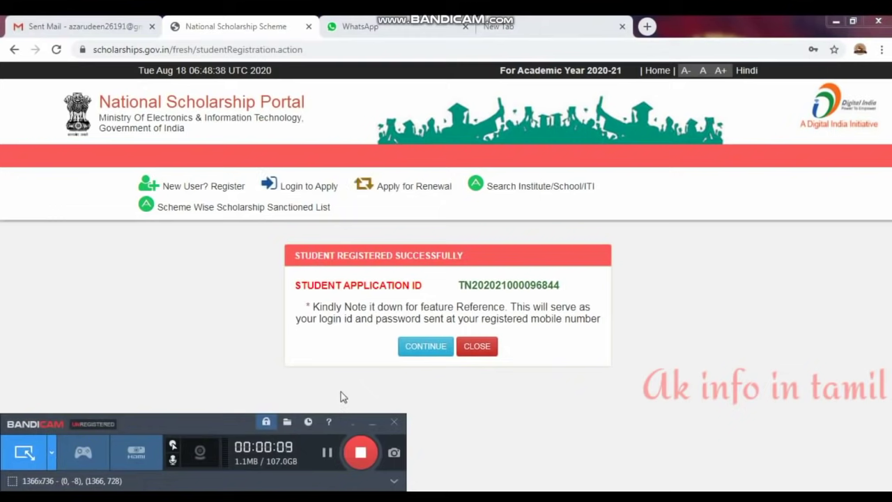
Step: Copy the Student Application ID and paste it into a new browser tab
{"action": "left_click_drag", "start_coordinate": [258, 233], "coordinate": [295, 358]}
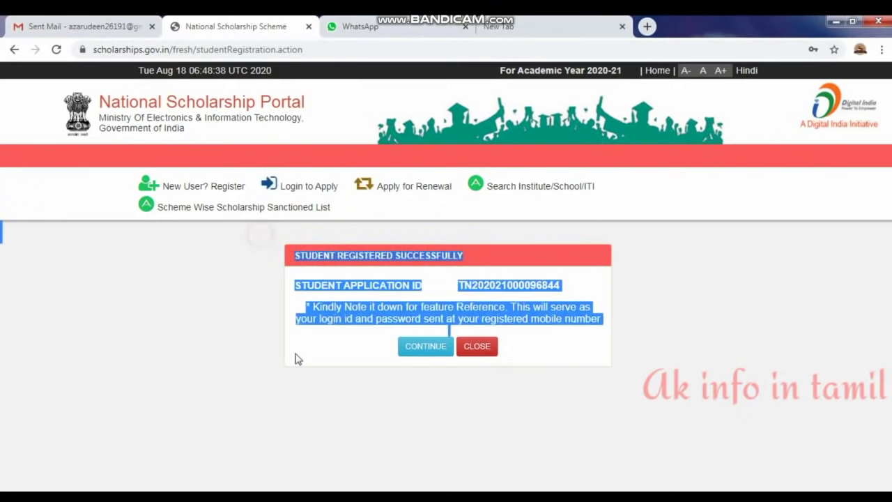
{"action": "left_click", "coordinate": [581, 380]}
{"action": "left_click_drag", "start_coordinate": [273, 237], "coordinate": [288, 353]}
{"action": "left_click", "coordinate": [832, 412]}
{"action": "double_click", "coordinate": [495, 286]}
{"action": "key", "text": "ctrl+c"}
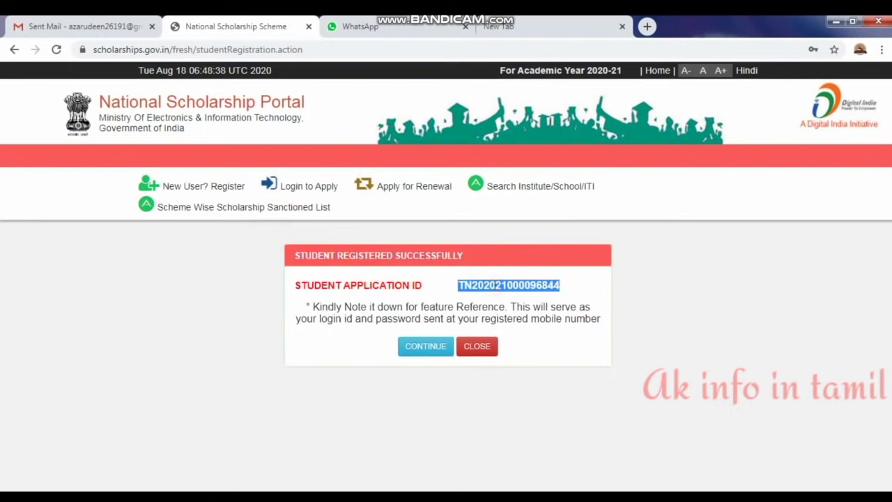
{"action": "left_click", "coordinate": [550, 27]}
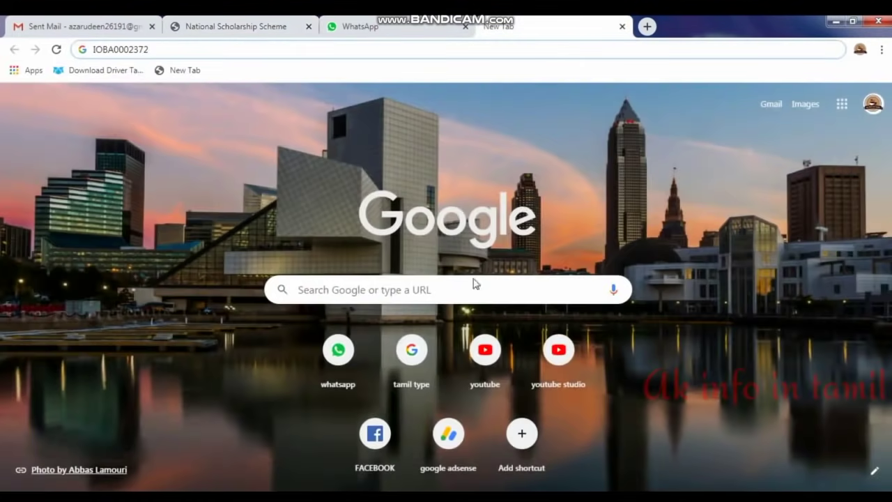
{"action": "left_click", "coordinate": [467, 285]}
{"action": "key", "text": "ctrl+v"}
Step: Return to the portal, reselect the application ID and continue to the login page
{"action": "left_click", "coordinate": [423, 25]}
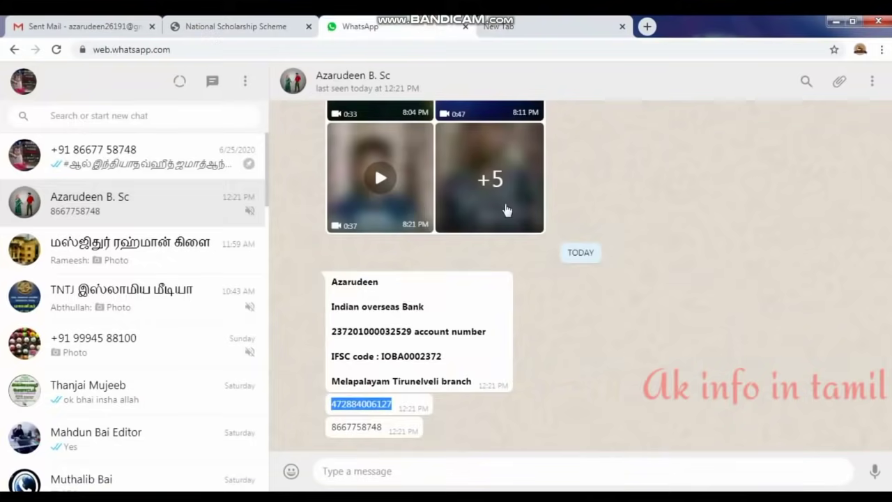
{"action": "left_click", "coordinate": [225, 21]}
{"action": "left_click", "coordinate": [522, 301]}
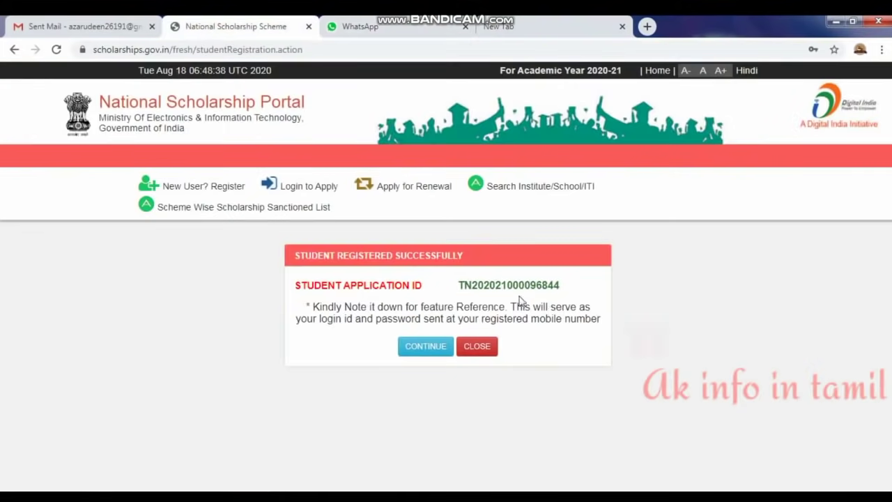
{"action": "double_click", "coordinate": [503, 284]}
{"action": "key", "text": "ctrl+c"}
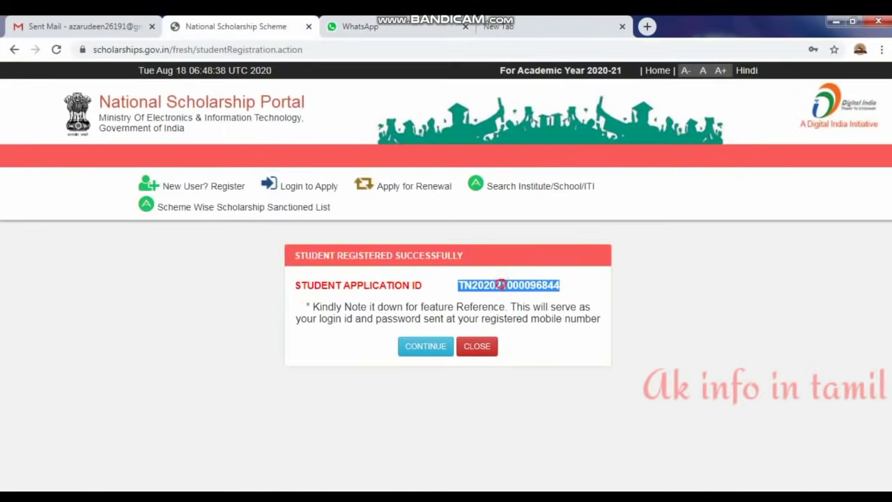
{"action": "left_click", "coordinate": [424, 350]}
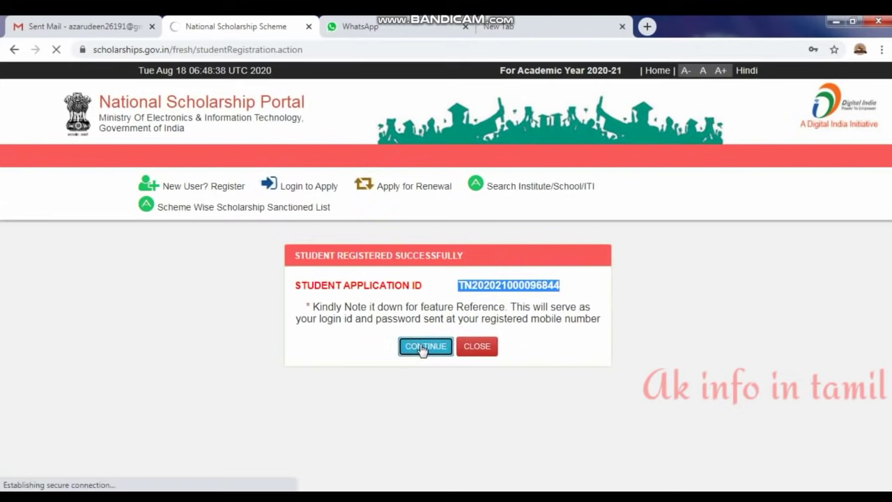
Step: Paste the application ID into Application Id and enter the account password
{"action": "scroll", "coordinate": [517, 344], "scroll_direction": "down", "scroll_amount": 1}
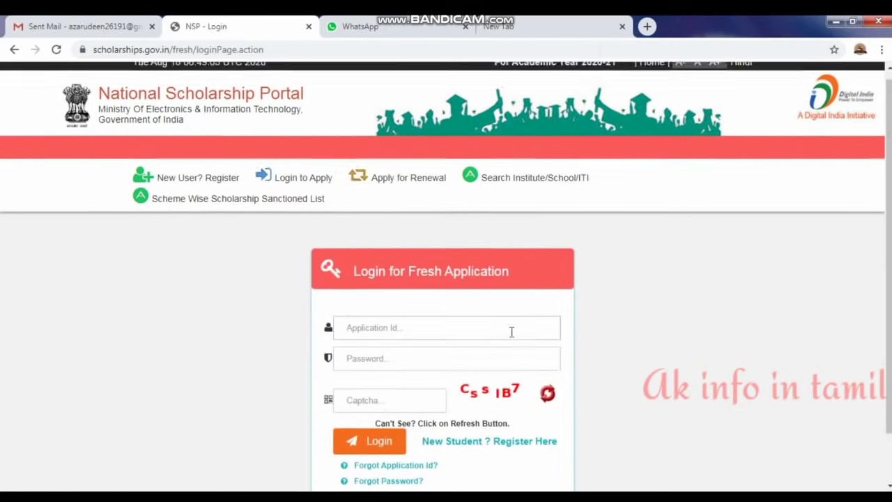
{"action": "left_click", "coordinate": [433, 264]}
{"action": "key", "text": "ctrl+v"}
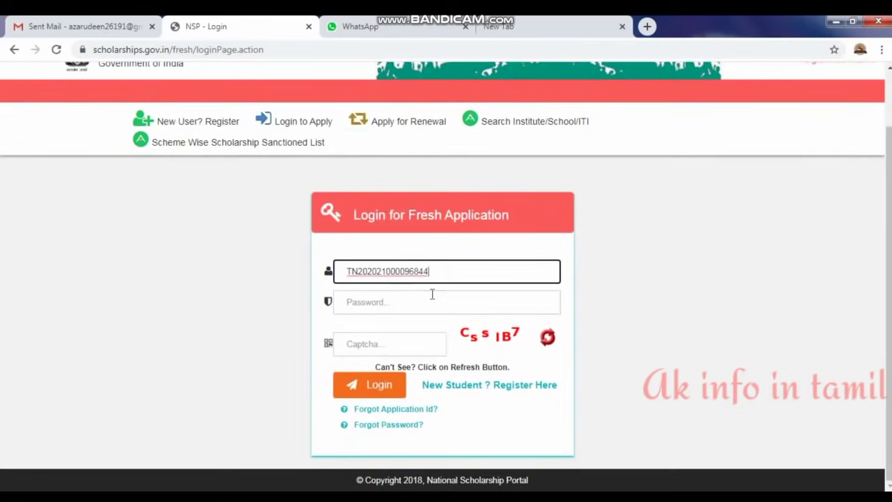
{"action": "left_click", "coordinate": [432, 295]}
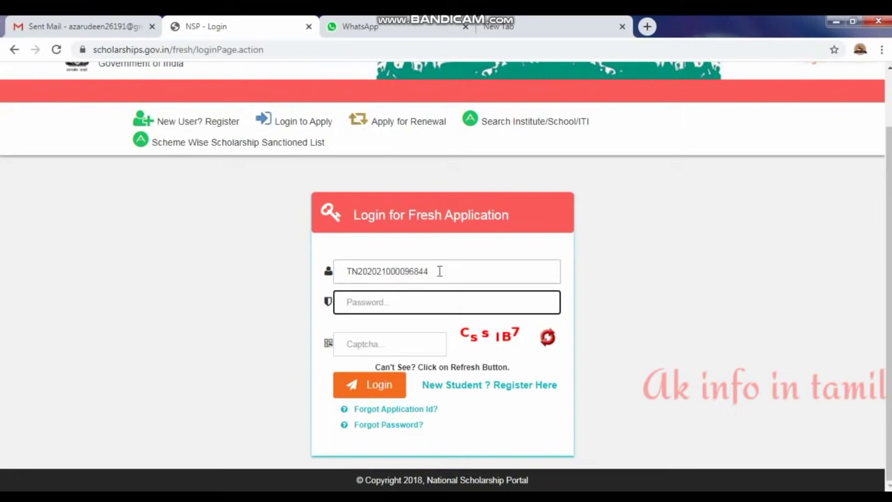
{"action": "left_click", "coordinate": [432, 270]}
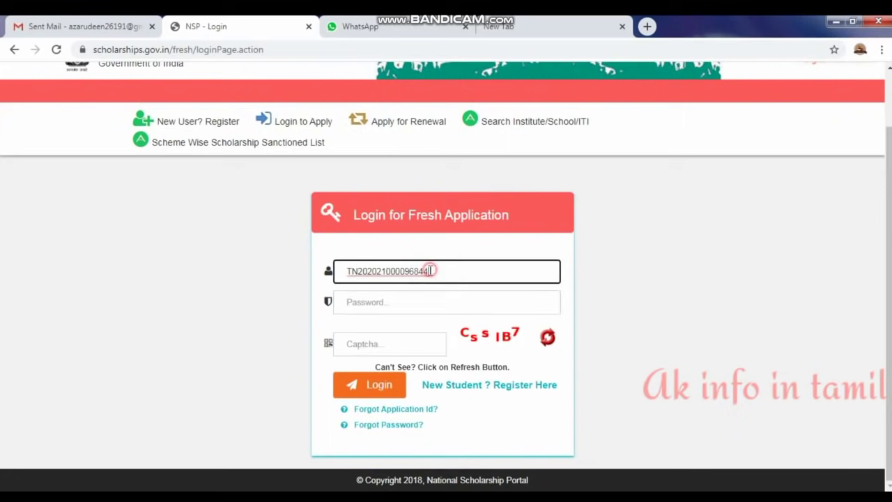
{"action": "left_click", "coordinate": [381, 298]}
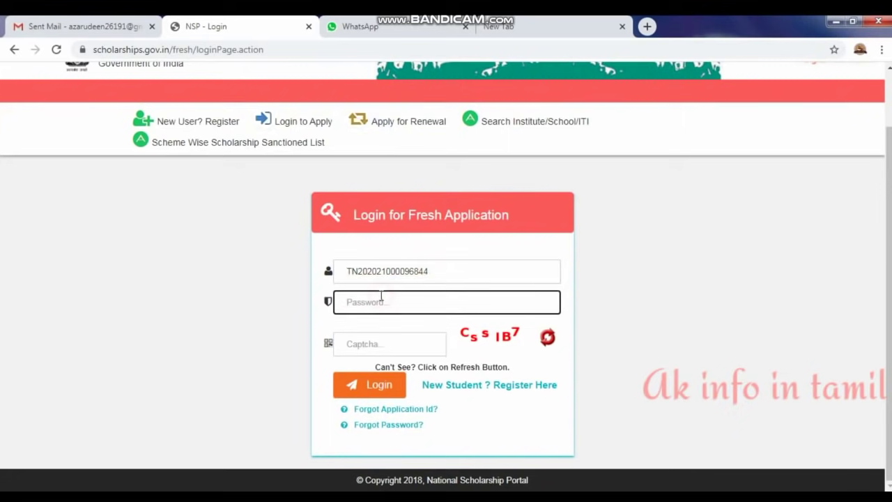
{"action": "type", "text": "*"}
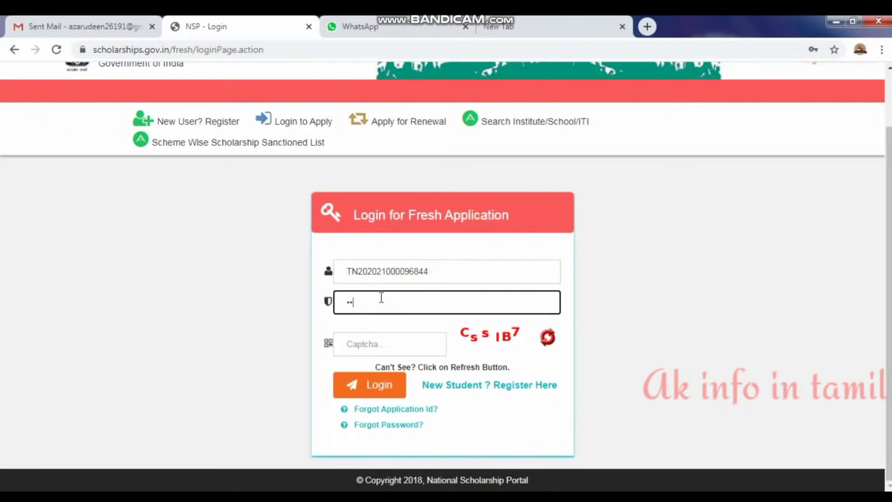
{"action": "key", "text": "BackSpace"}
{"action": "type", "text": "*"}
Step: Refresh the captcha, enter the displayed captcha text and log in
{"action": "left_click", "coordinate": [548, 338]}
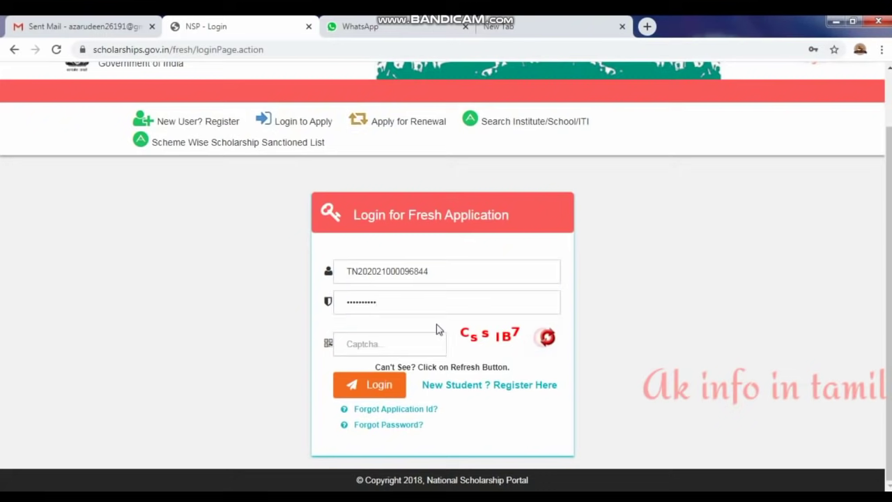
{"action": "left_click", "coordinate": [416, 342]}
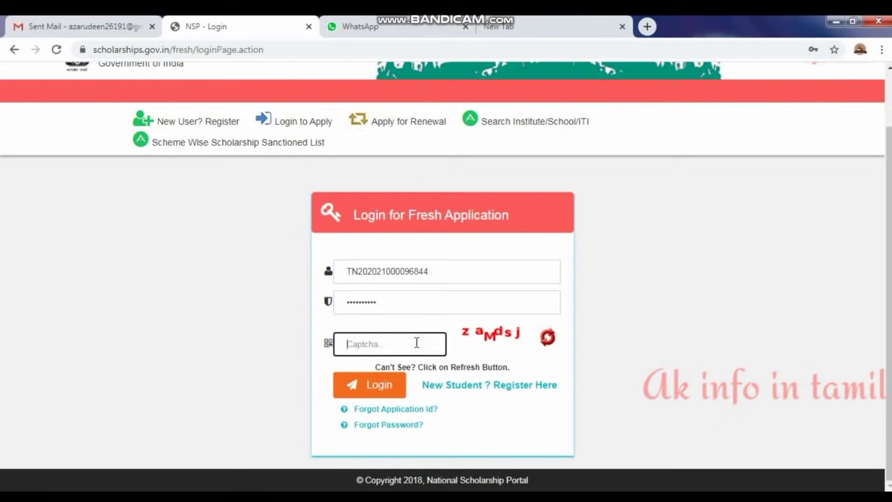
{"action": "type", "text": "zaMdsJ"}
{"action": "key", "text": "BackSpace"}
{"action": "key", "text": "BackSpace"}
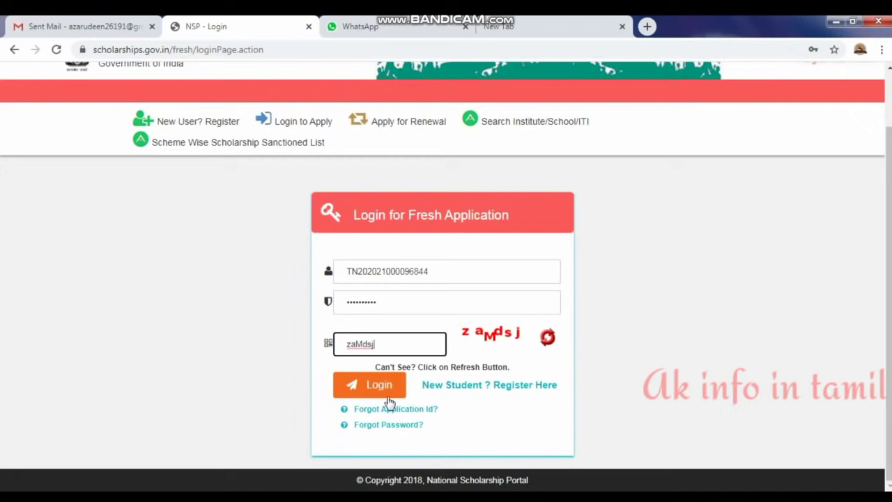
{"action": "left_click", "coordinate": [386, 395]}
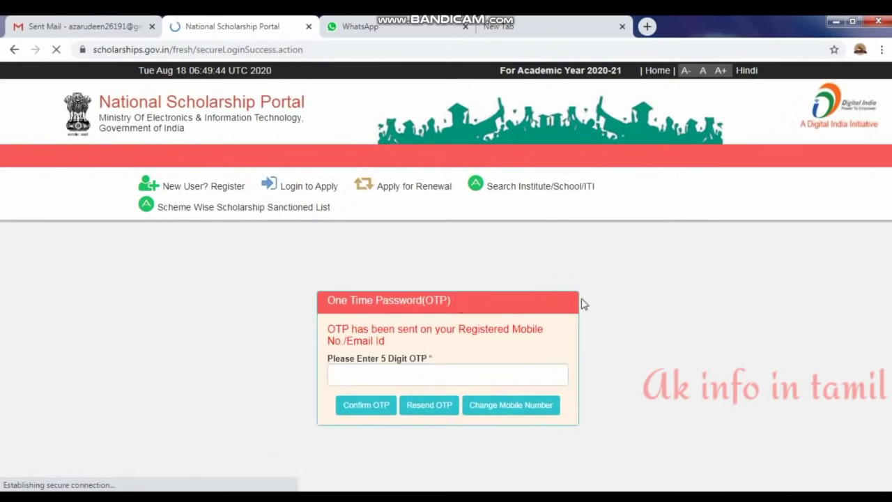
Step: Enter the received one-time password and confirm it
{"action": "left_click", "coordinate": [437, 373]}
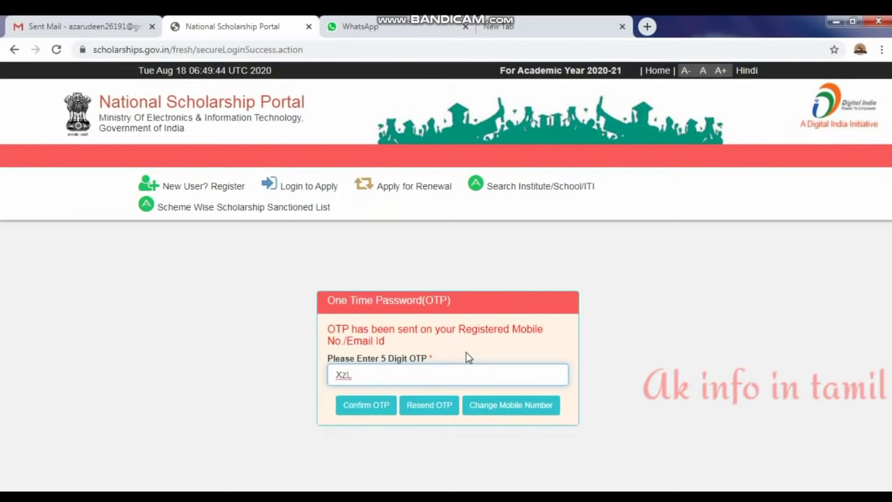
{"action": "left_click", "coordinate": [377, 406]}
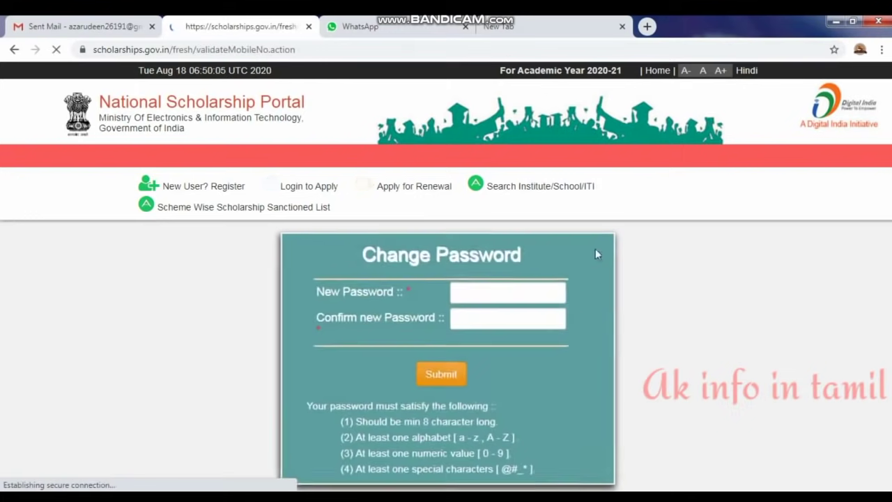
Step: Enter a Strong-rated new password in both password fields and submit it
{"action": "left_click", "coordinate": [530, 284]}
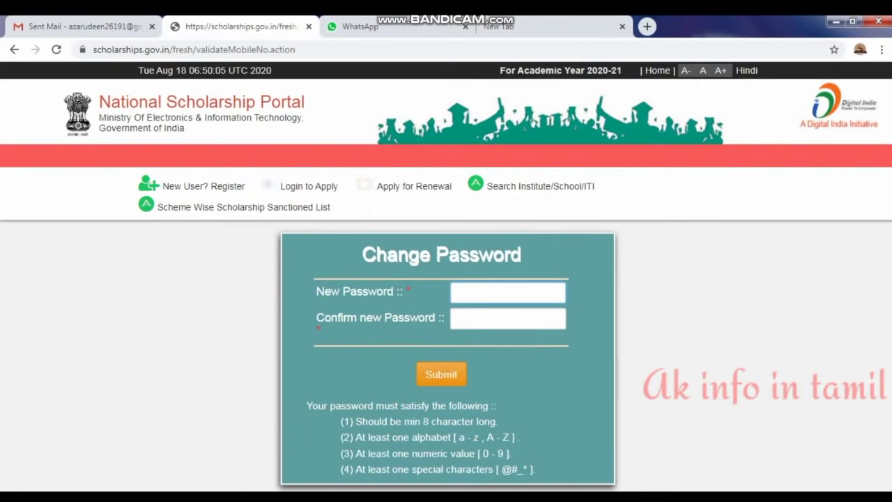
{"action": "left_click", "coordinate": [462, 290]}
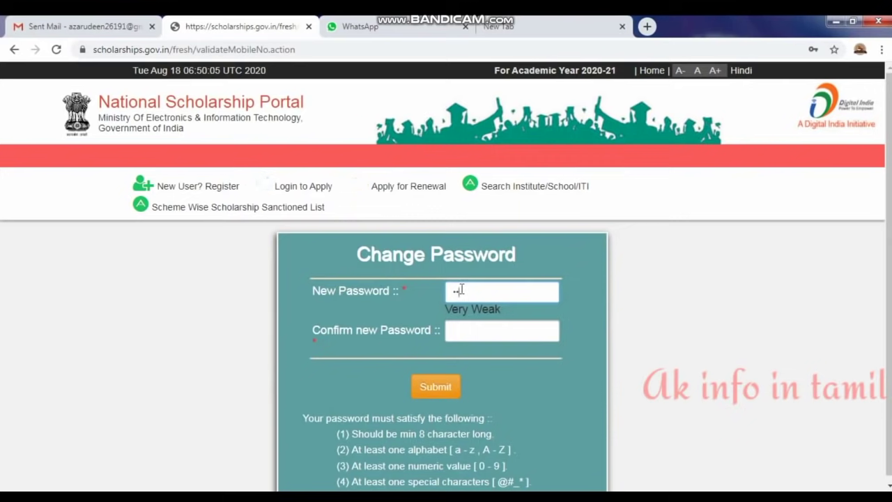
{"action": "key", "text": "Tab"}
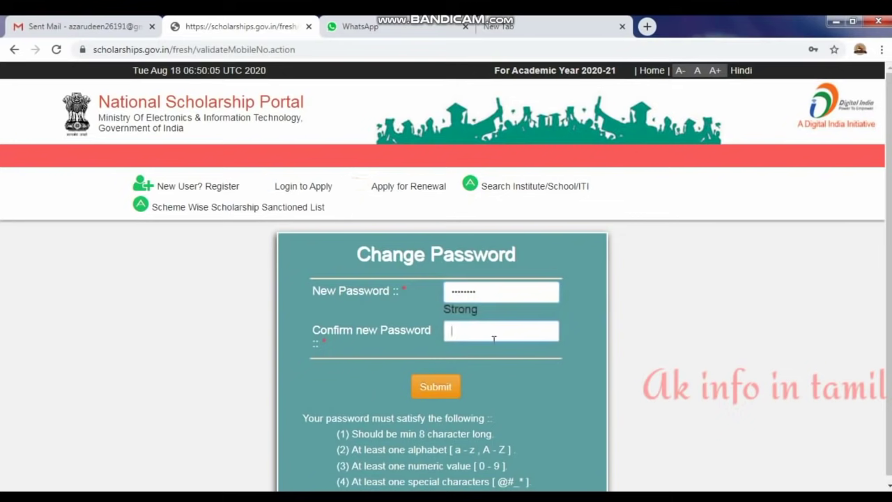
{"action": "double_click", "coordinate": [460, 308]}
{"action": "left_click", "coordinate": [476, 325]}
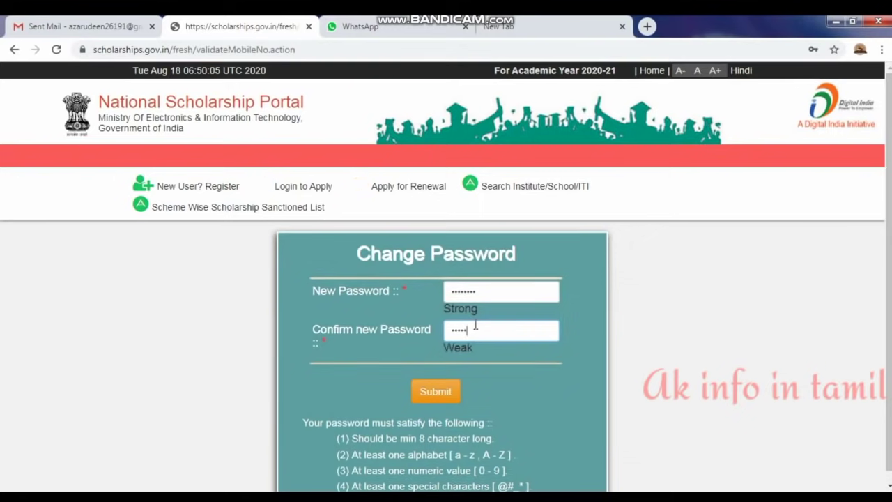
{"action": "scroll", "coordinate": [481, 335], "scroll_direction": "down", "scroll_amount": 1}
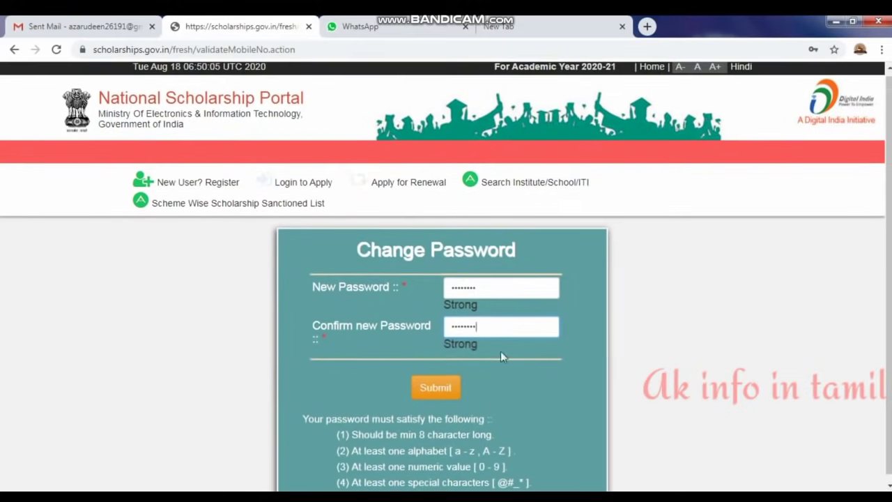
{"action": "left_click", "coordinate": [439, 392]}
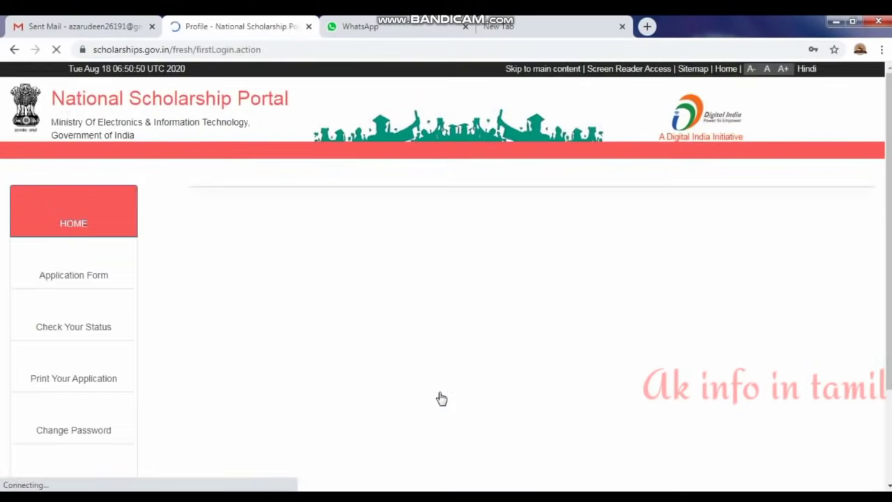
Step: Check the 'Submit your application' profile status and go to Application Form
{"action": "scroll", "coordinate": [570, 272], "scroll_direction": "down", "scroll_amount": 3}
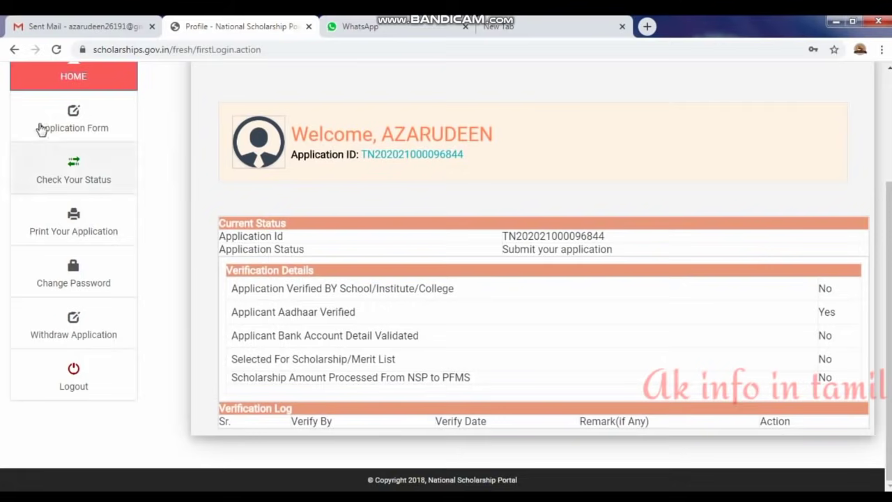
{"action": "scroll", "coordinate": [272, 199], "scroll_direction": "up", "scroll_amount": 1}
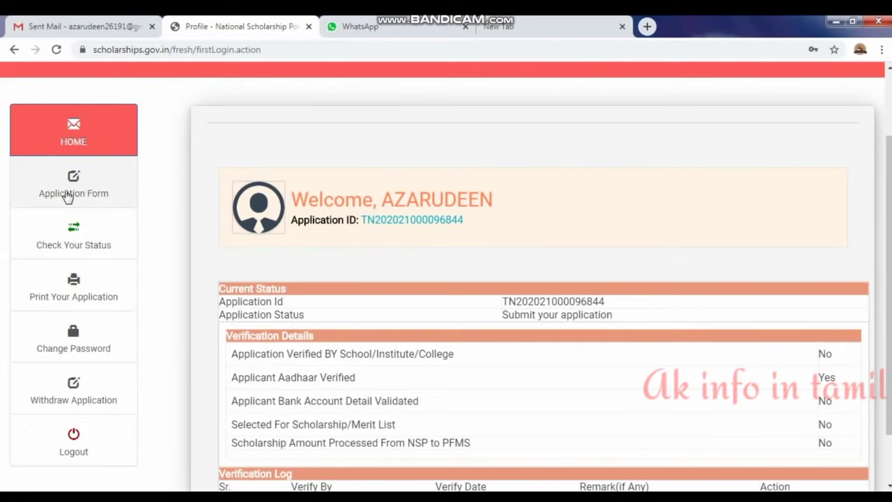
{"action": "left_click", "coordinate": [66, 195]}
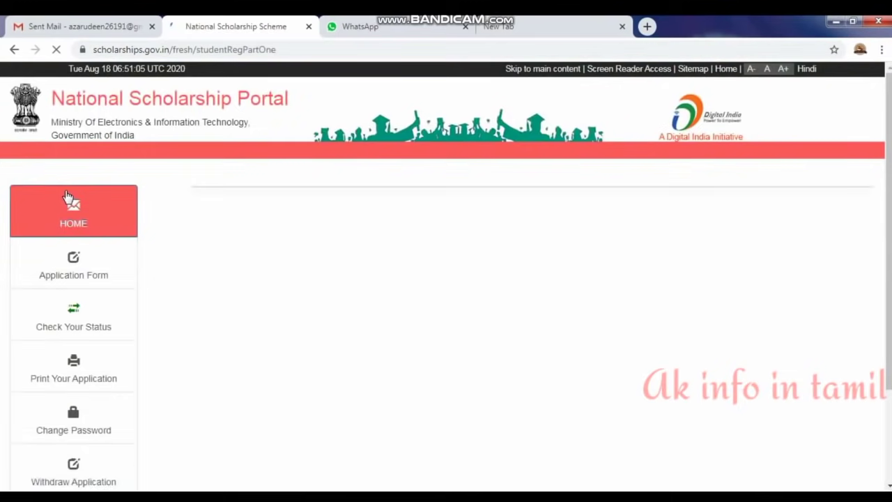
Step: Choose Muslim from the Religion list and OBC from the Community/Category list
{"action": "scroll", "coordinate": [132, 265], "scroll_direction": "down", "scroll_amount": 1}
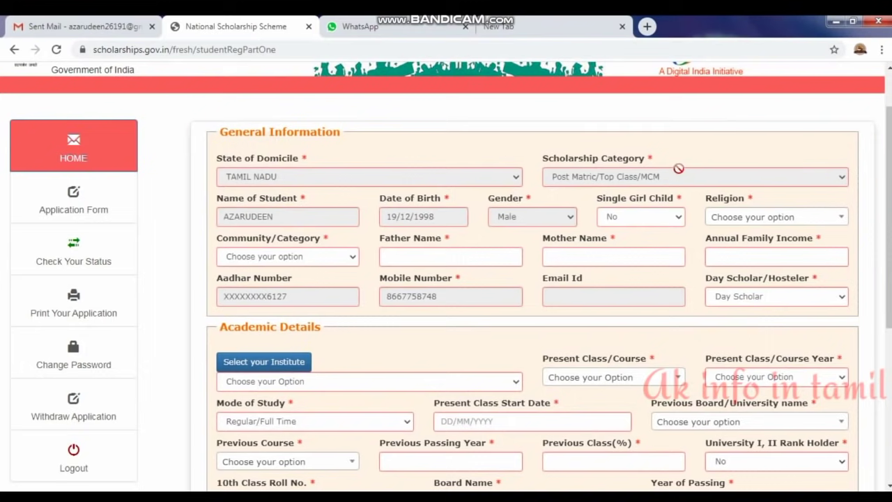
{"action": "left_click", "coordinate": [640, 221]}
{"action": "scroll", "coordinate": [738, 221], "scroll_direction": "down", "scroll_amount": 1}
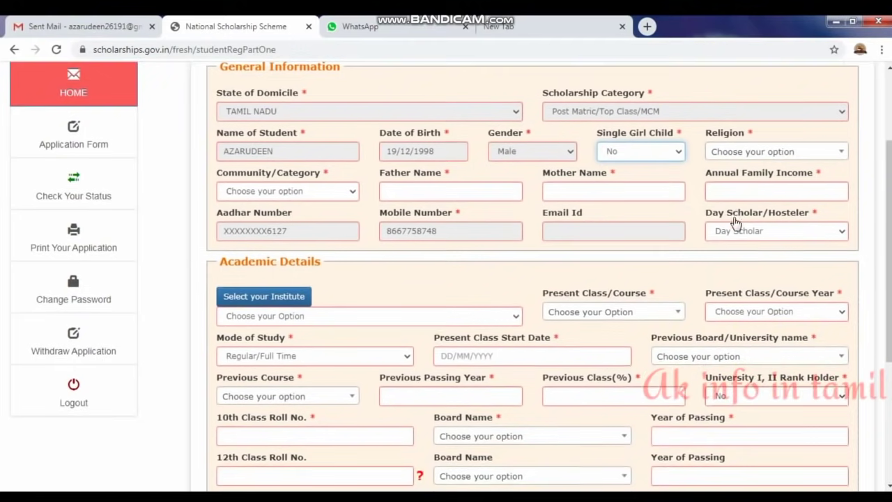
{"action": "left_click", "coordinate": [737, 159]}
{"action": "left_click", "coordinate": [726, 237]}
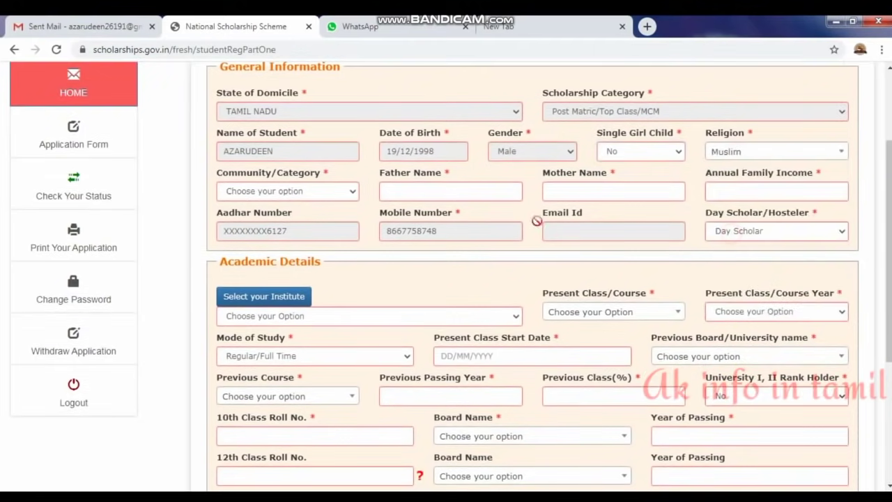
{"action": "left_click", "coordinate": [324, 192]}
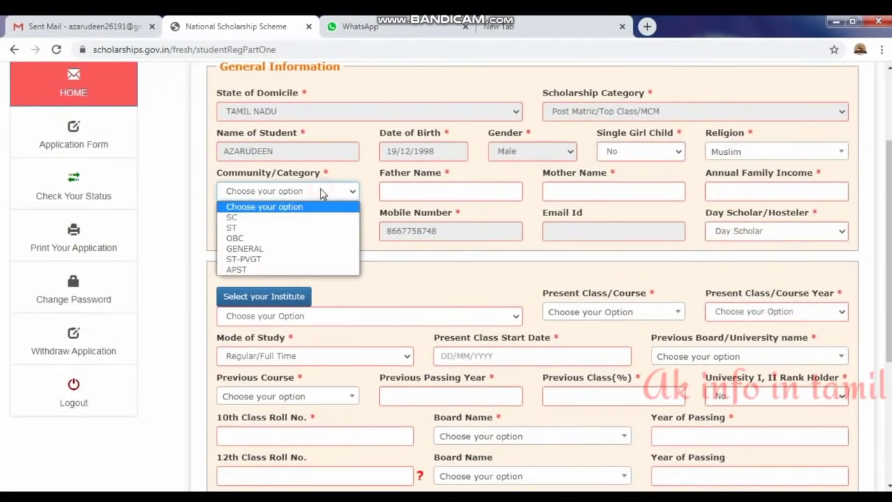
{"action": "left_click", "coordinate": [244, 240]}
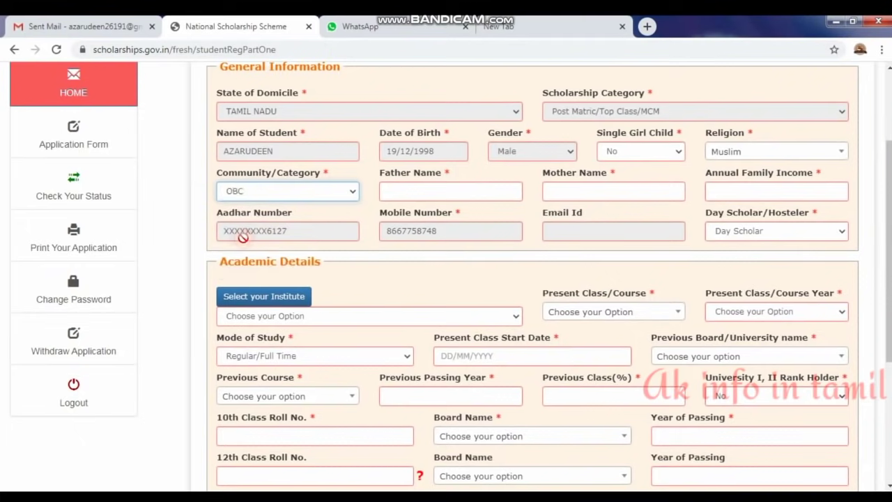
Step: Go through the parent name and income fields and keep Day Scholar as residence type
{"action": "left_click", "coordinate": [433, 193]}
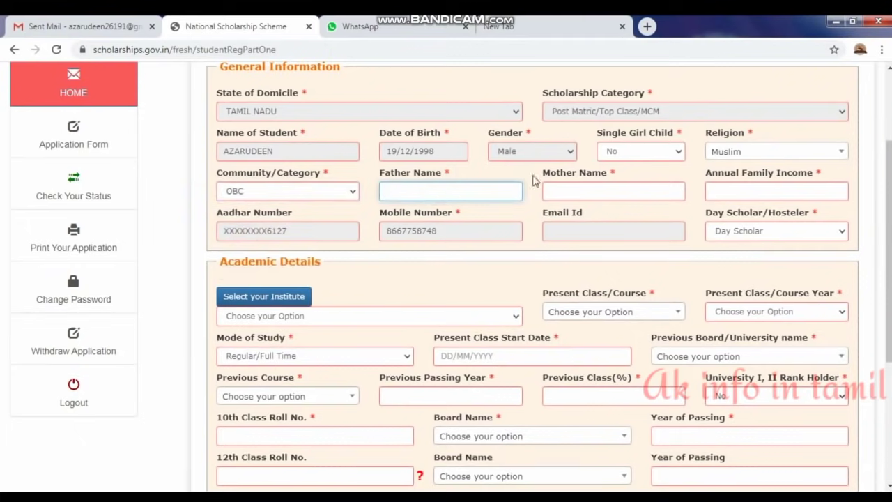
{"action": "left_click", "coordinate": [580, 190]}
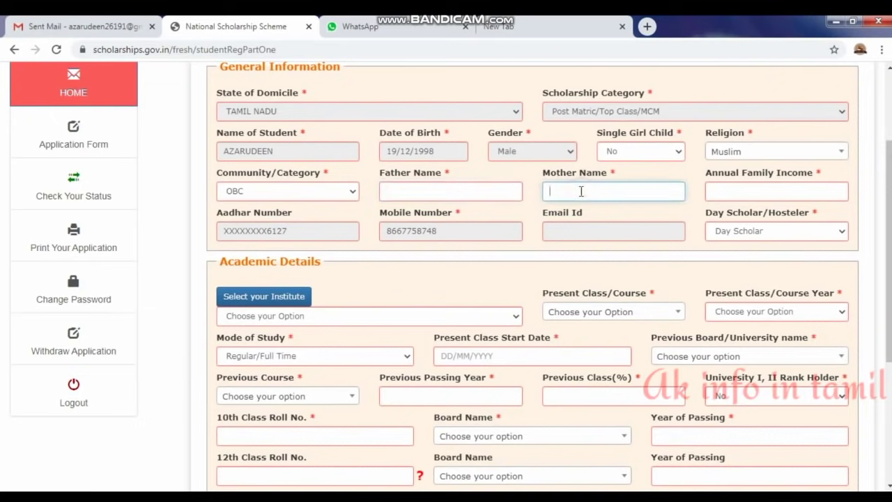
{"action": "left_click", "coordinate": [724, 188]}
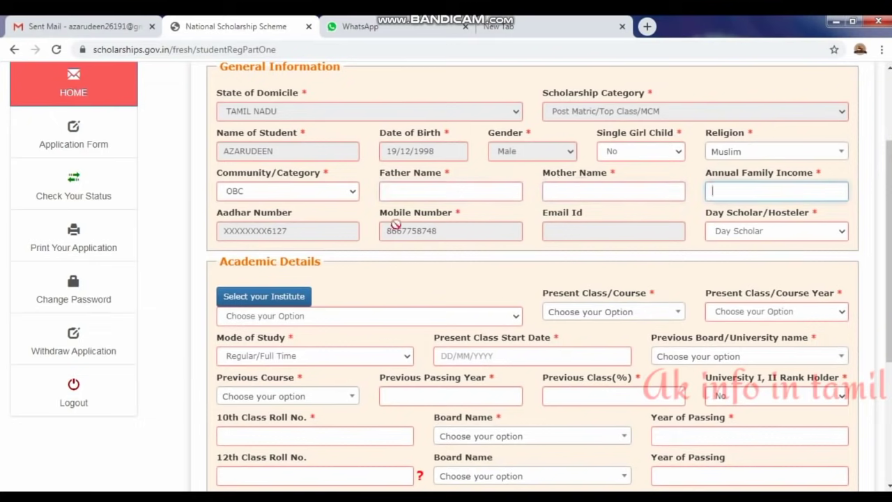
{"action": "left_click", "coordinate": [810, 231]}
{"action": "left_click", "coordinate": [811, 232]}
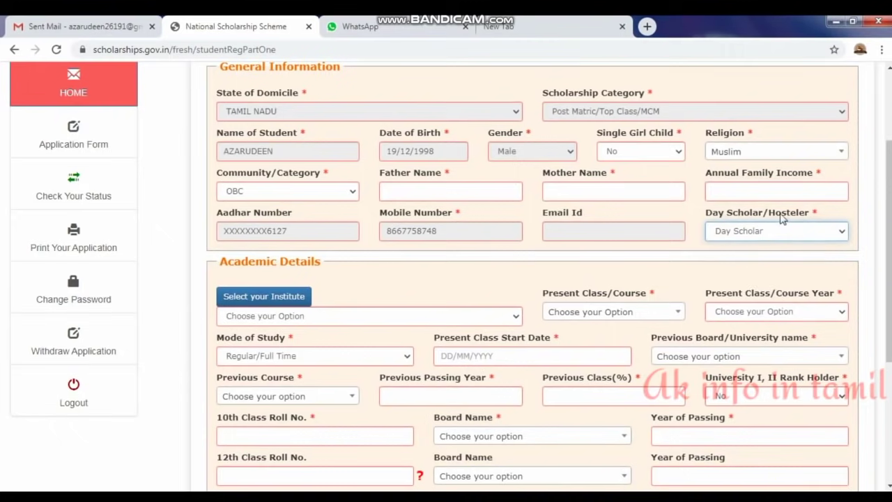
{"action": "scroll", "coordinate": [718, 214], "scroll_direction": "down", "scroll_amount": 1}
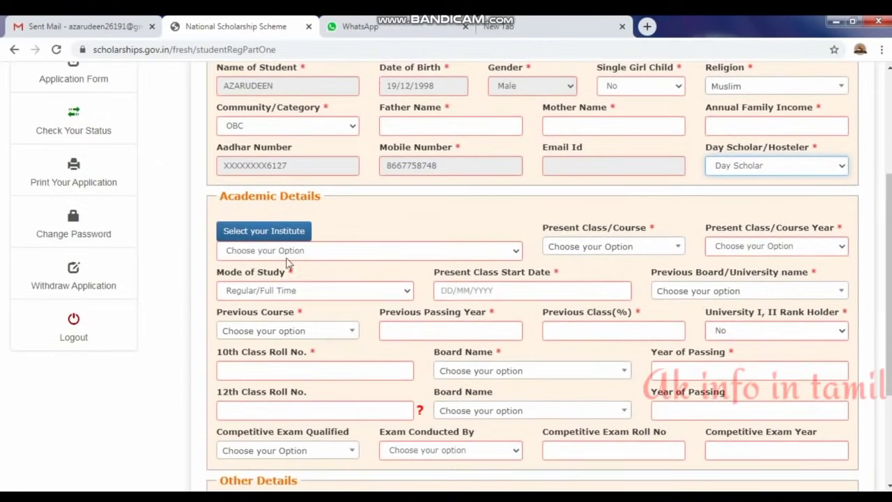
{"action": "left_click_drag", "start_coordinate": [220, 196], "coordinate": [335, 195]}
{"action": "left_click", "coordinate": [333, 194]}
{"action": "scroll", "coordinate": [403, 223], "scroll_direction": "down", "scroll_amount": 1}
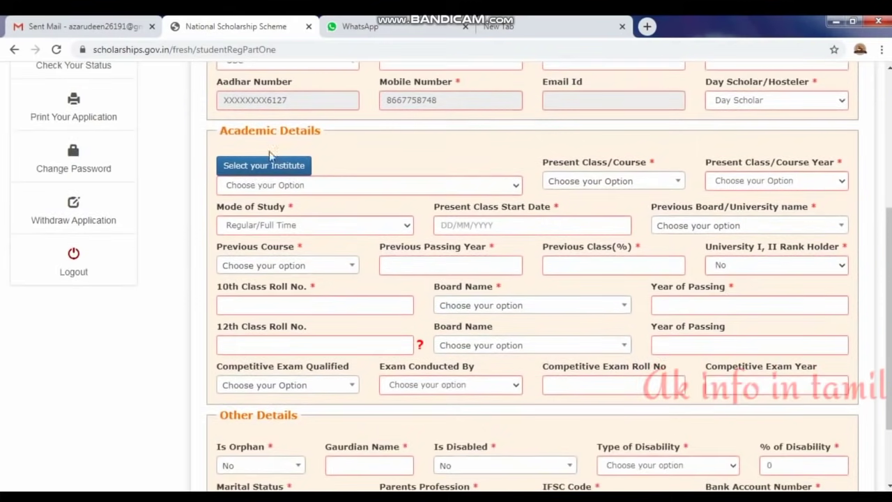
Step: In the institute picker, load institutions for state TAMIL NADU and district TIRUNELVELI
{"action": "left_click", "coordinate": [305, 169]}
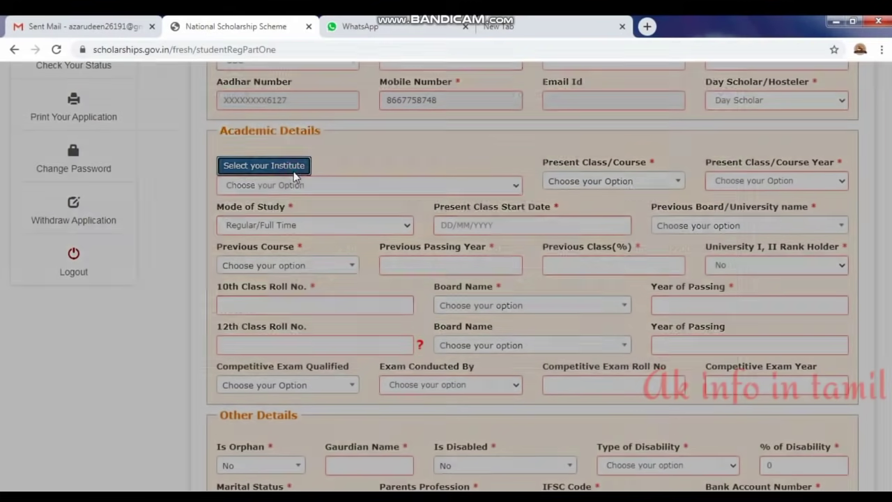
{"action": "left_click", "coordinate": [216, 165]}
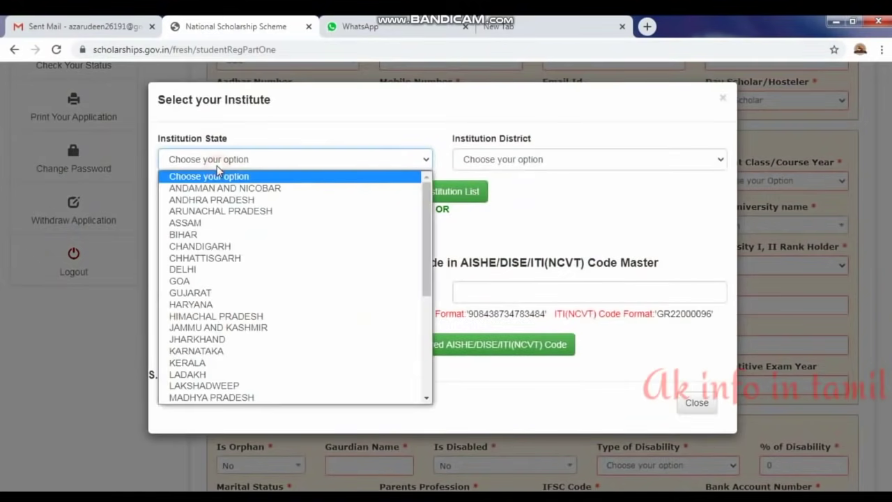
{"action": "key", "text": "t"}
{"action": "key", "text": "Return"}
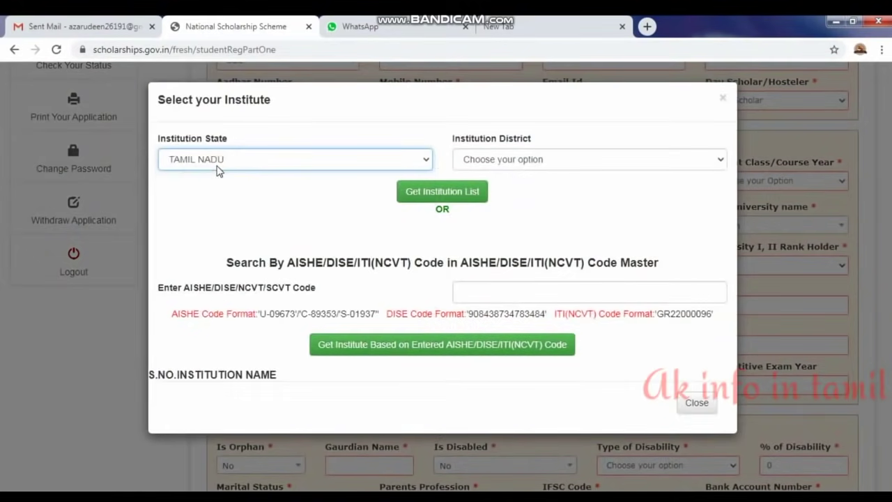
{"action": "left_click", "coordinate": [499, 166]}
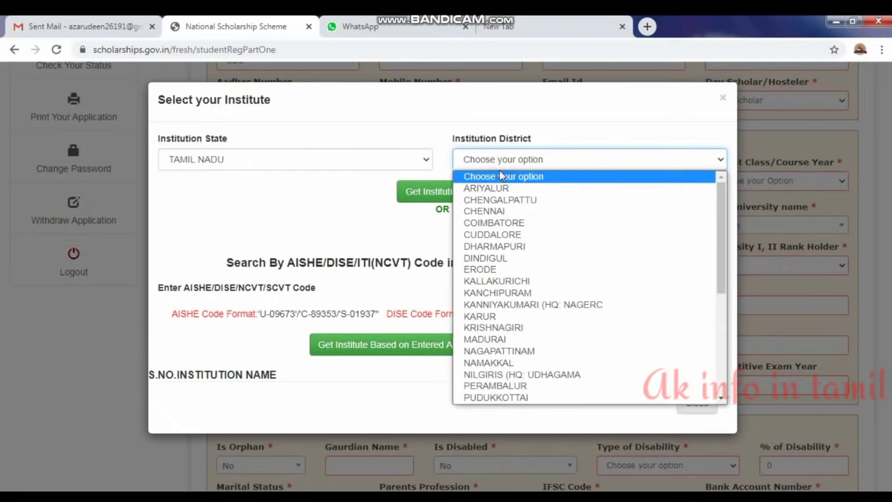
{"action": "key", "text": "t"}
{"action": "key", "text": "i"}
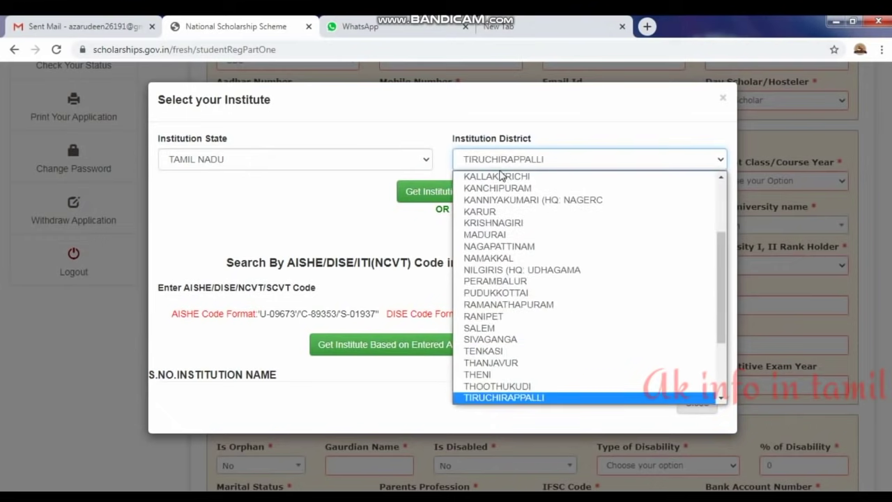
{"action": "key", "text": "Down"}
{"action": "key", "text": "Return"}
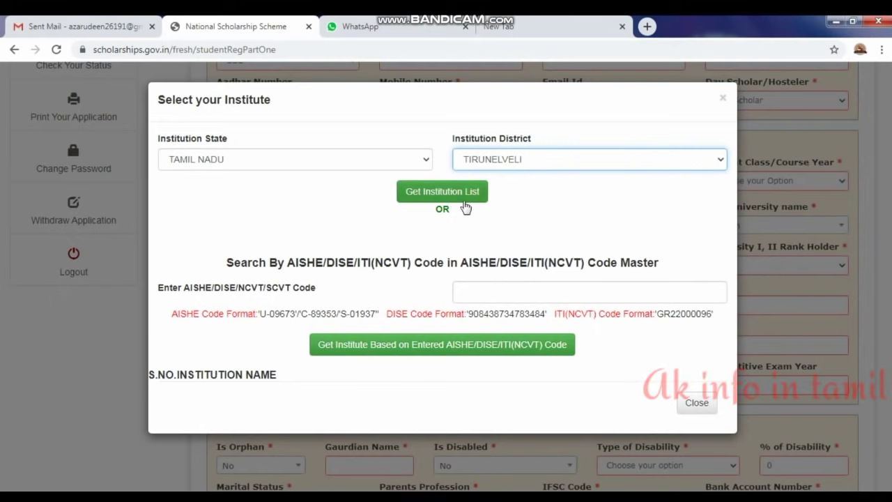
{"action": "left_click", "coordinate": [464, 200]}
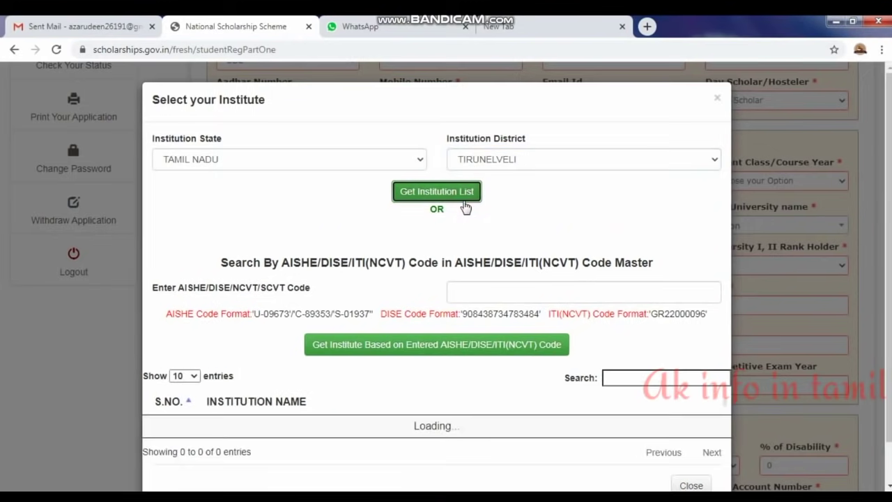
Step: Search the institution list for 'THE MU' and select THE MUSLIM HSS MELAPALAYAM
{"action": "scroll", "coordinate": [418, 198], "scroll_direction": "down", "scroll_amount": 1}
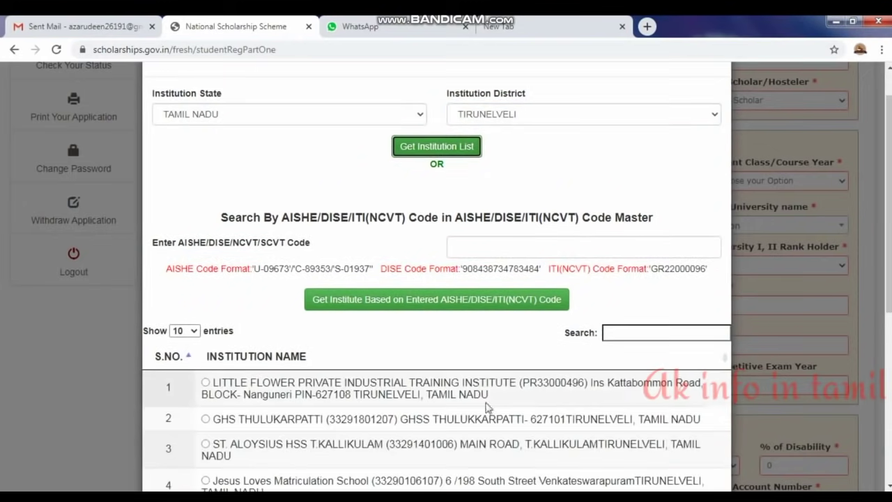
{"action": "scroll", "coordinate": [341, 328], "scroll_direction": "down", "scroll_amount": 2}
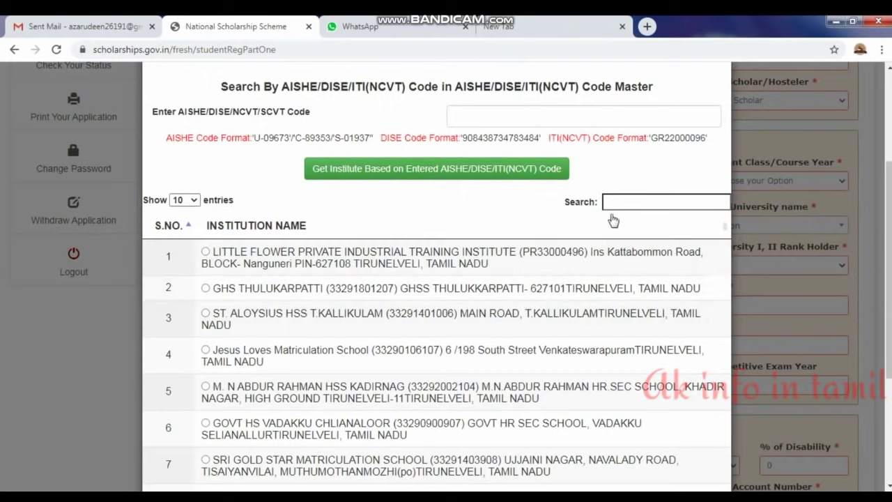
{"action": "left_click", "coordinate": [619, 204]}
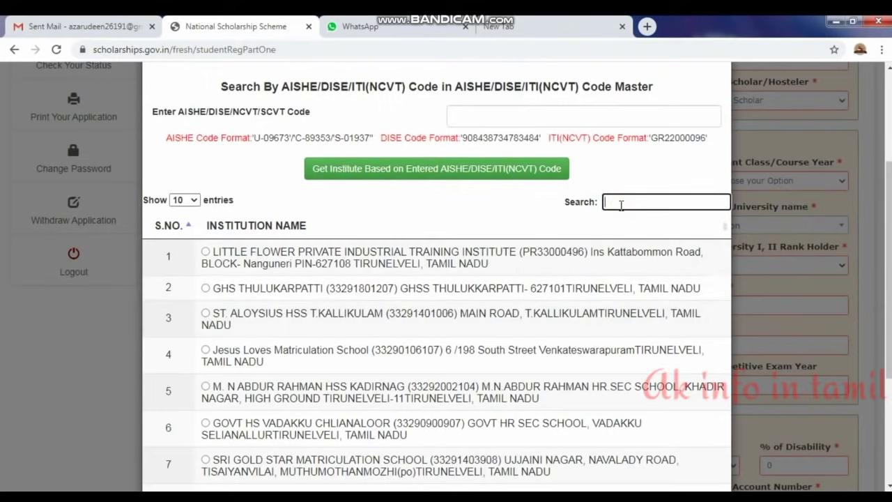
{"action": "type", "text": "SAD"}
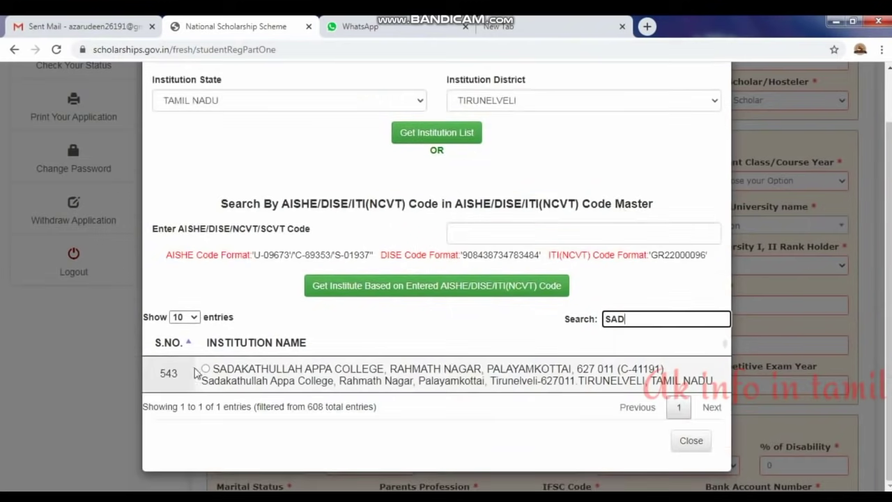
{"action": "left_click", "coordinate": [650, 320]}
{"action": "key", "text": "BackSpace"}
{"action": "key", "text": "BackSpace"}
{"action": "key", "text": "BackSpace"}
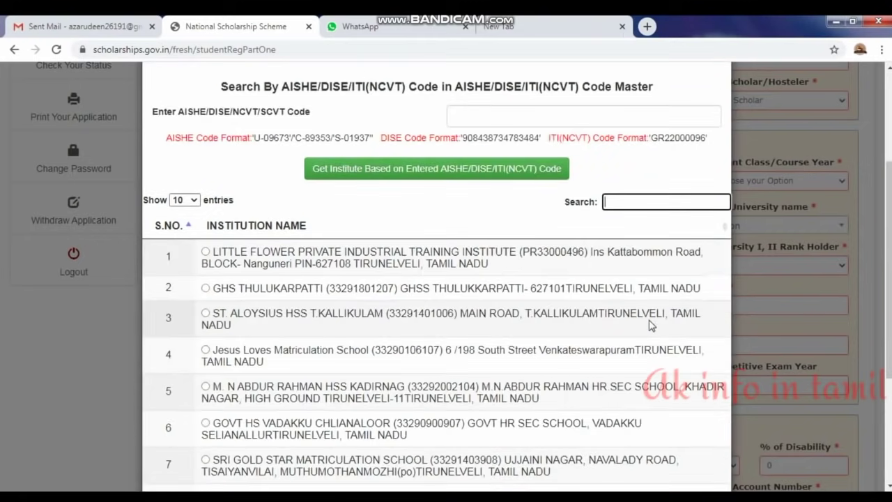
{"action": "type", "text": "THE M"}
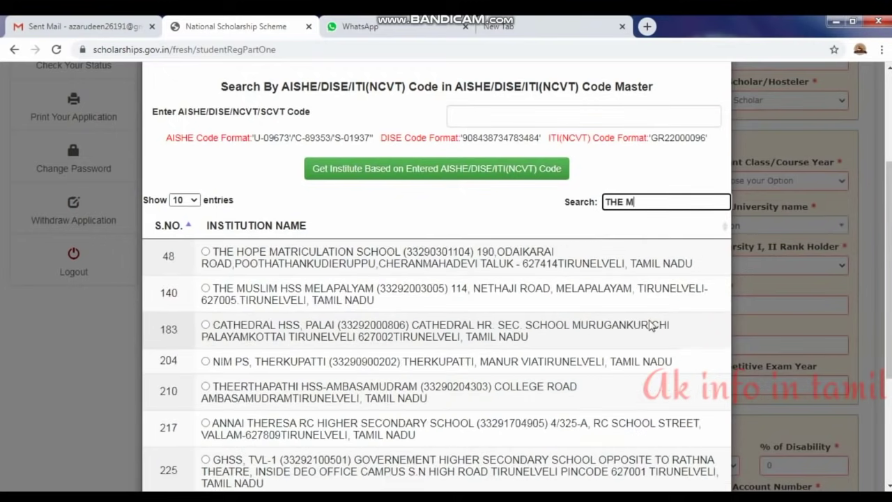
{"action": "type", "text": "USLI"}
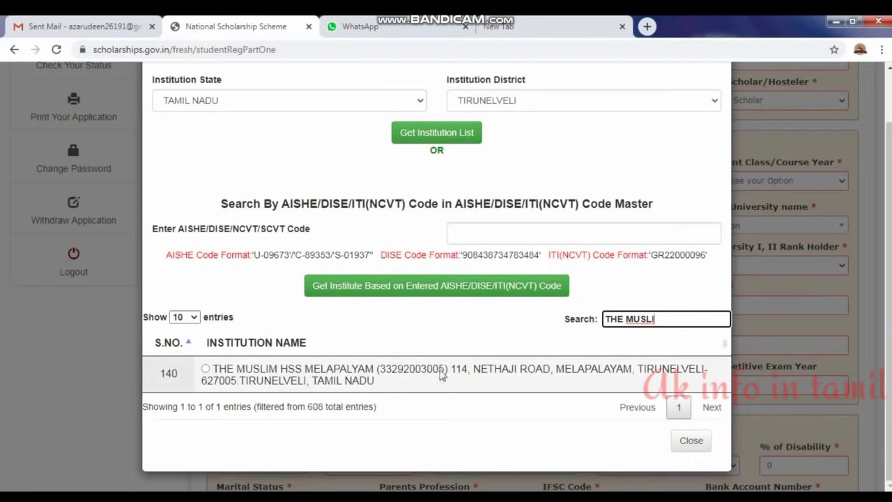
{"action": "left_click_drag", "start_coordinate": [671, 318], "coordinate": [582, 326]}
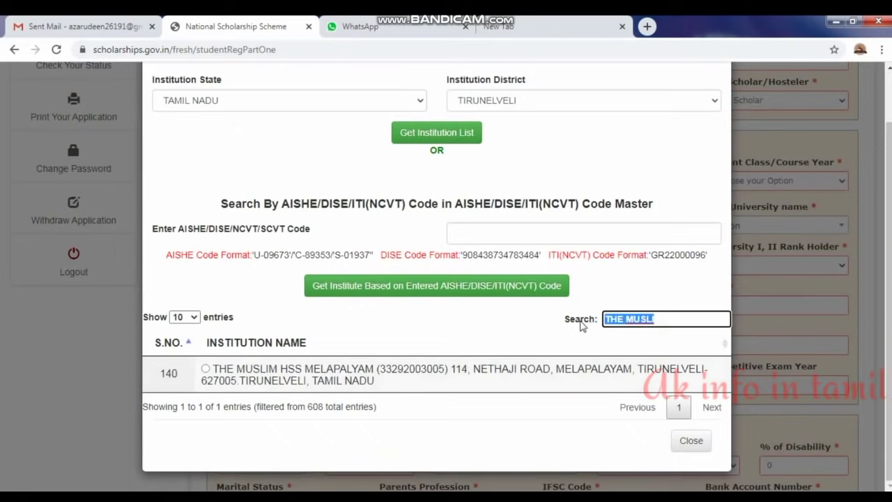
{"action": "key", "text": "BackSpace"}
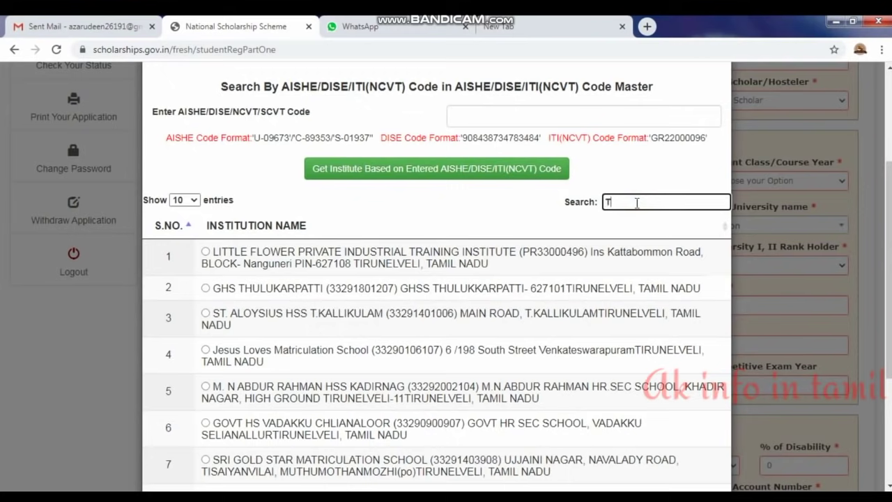
{"action": "type", "text": "THE"}
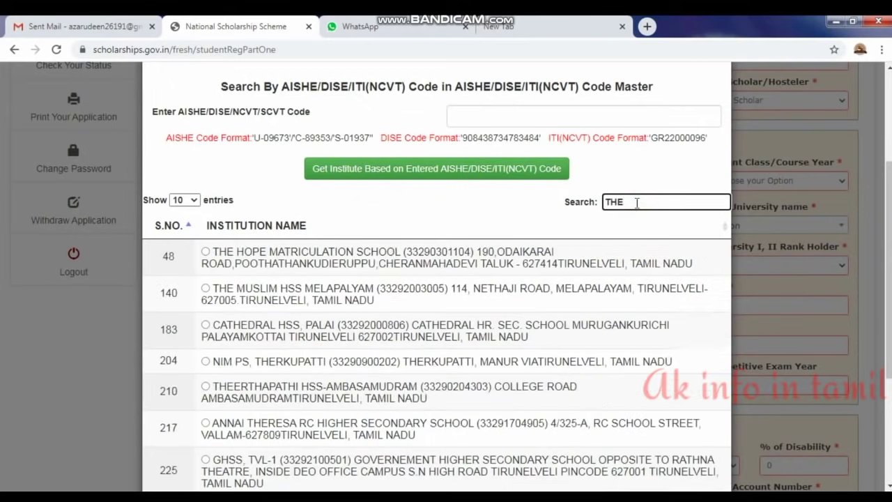
{"action": "type", "text": " MU"}
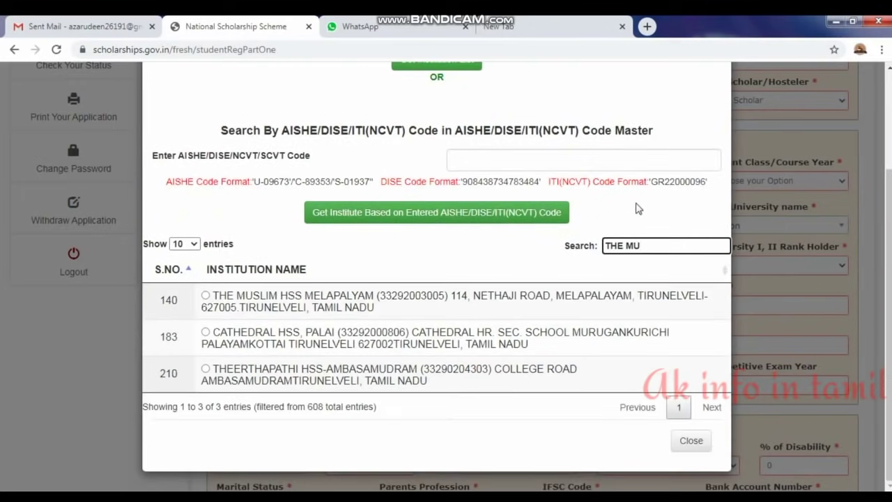
{"action": "left_click", "coordinate": [206, 295]}
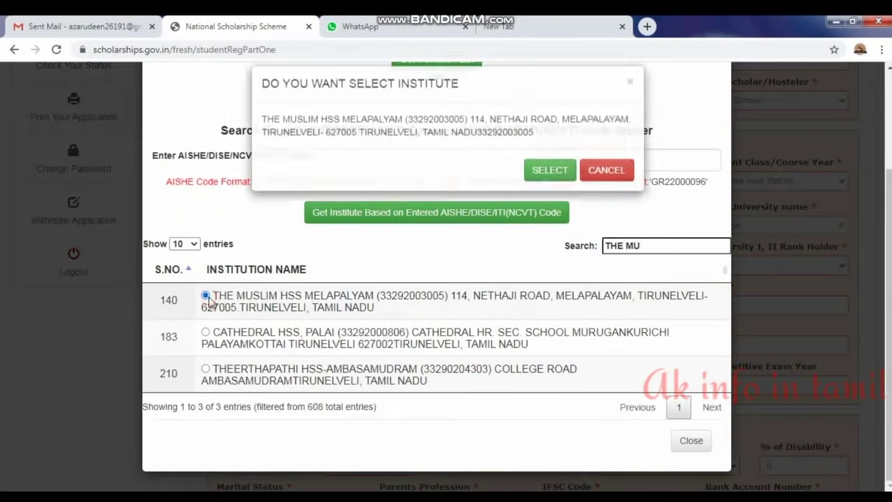
{"action": "left_click", "coordinate": [551, 186]}
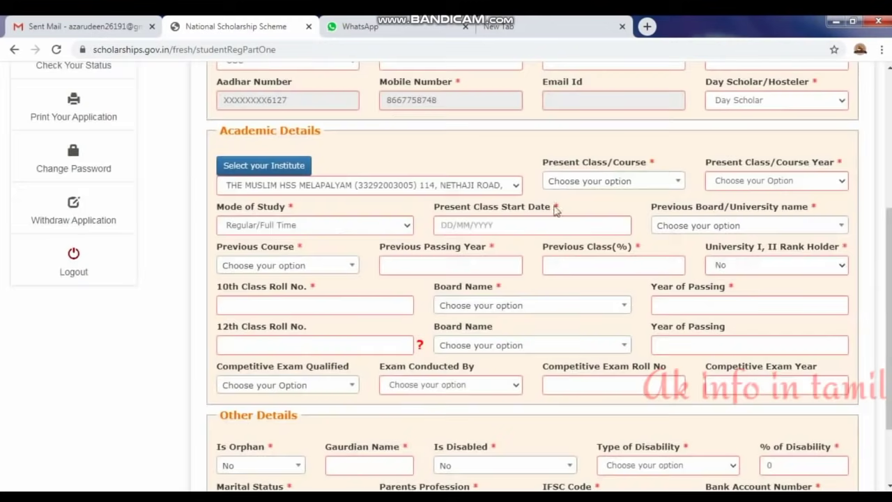
Step: Set Present Class/Course to XII and Present Class/Course Year to 1
{"action": "left_click", "coordinate": [600, 183]}
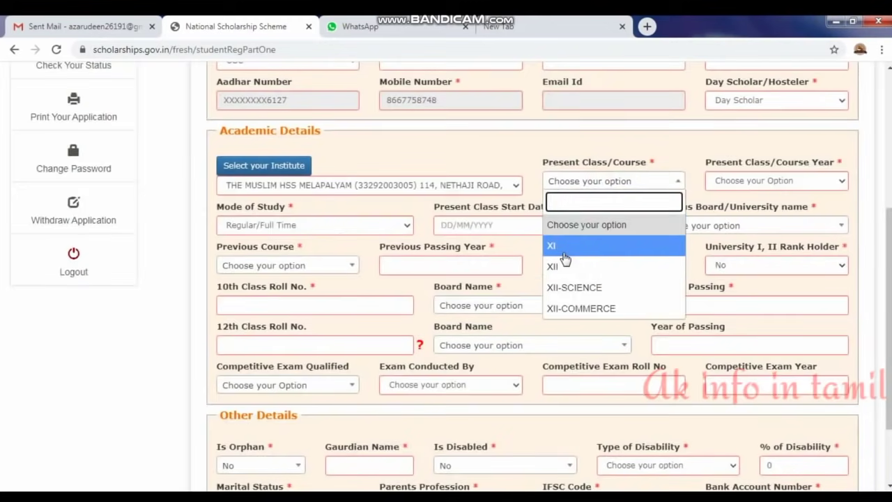
{"action": "left_click", "coordinate": [566, 268]}
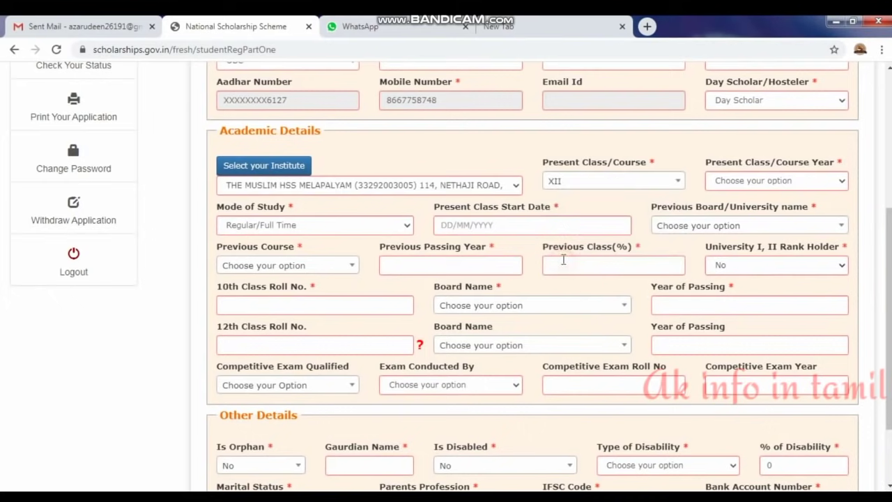
{"action": "left_click", "coordinate": [755, 182]}
{"action": "left_click", "coordinate": [740, 204]}
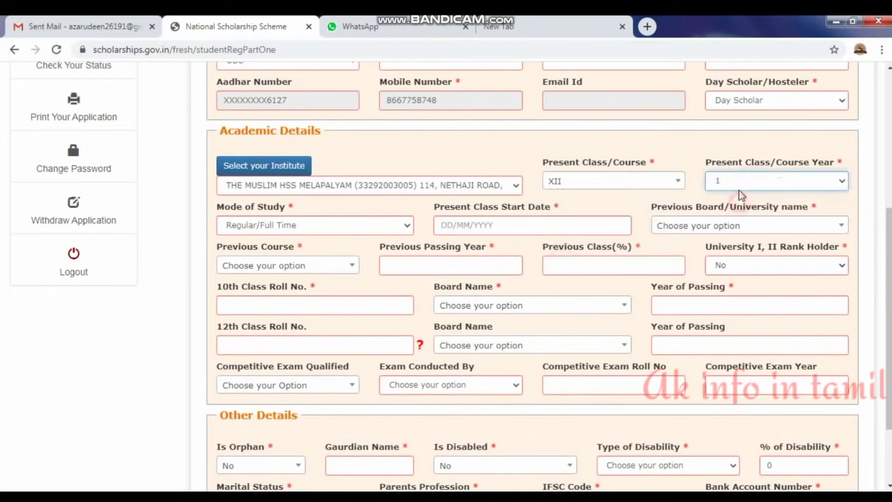
{"action": "left_click", "coordinate": [738, 189]}
{"action": "left_click", "coordinate": [741, 207]}
{"action": "left_click", "coordinate": [481, 221]}
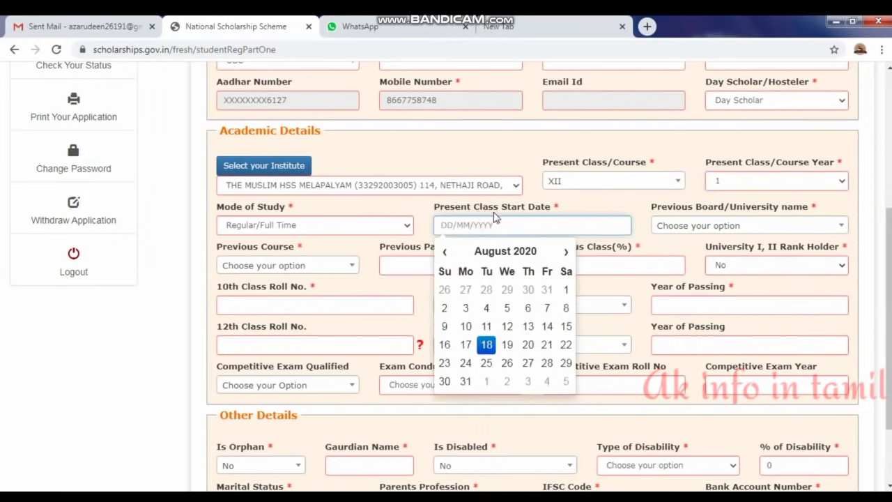
{"action": "left_click", "coordinate": [474, 229]}
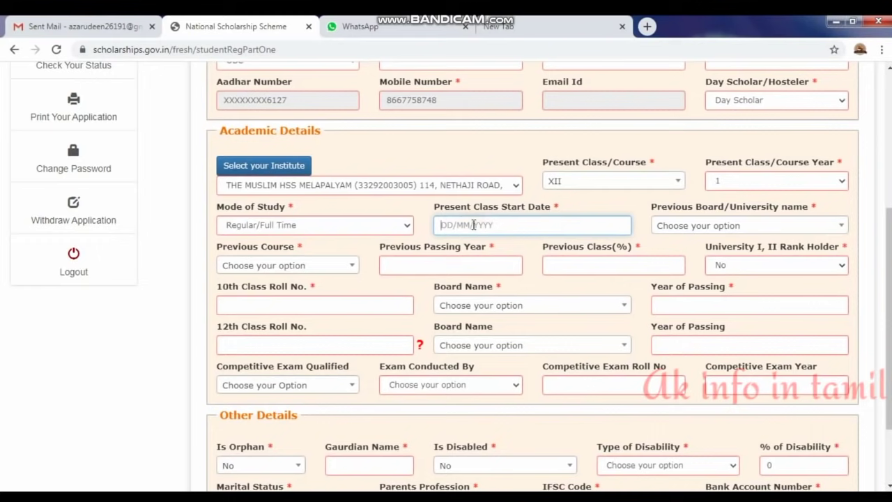
{"action": "left_click", "coordinate": [667, 229]}
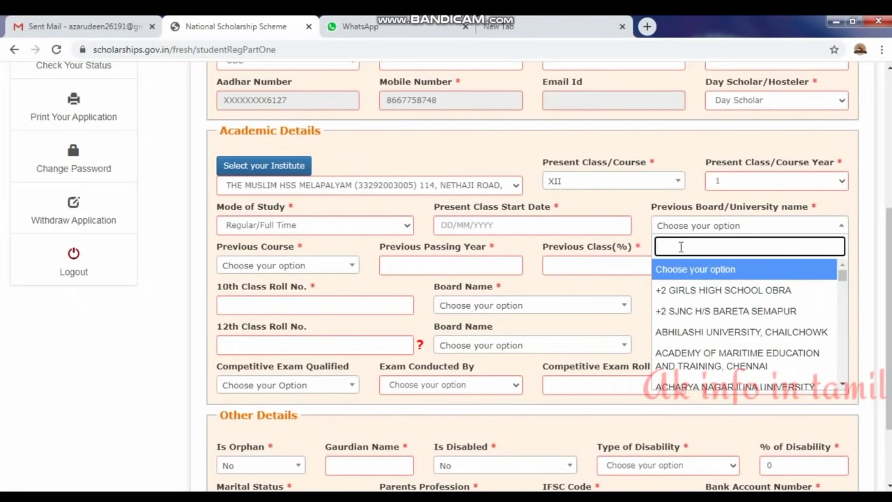
Step: Search previous boards for 'TAMI' and pick TAMILNADU BOARD OF SECONDARY EDUCATION, CHENNAI
{"action": "type", "text": "B"}
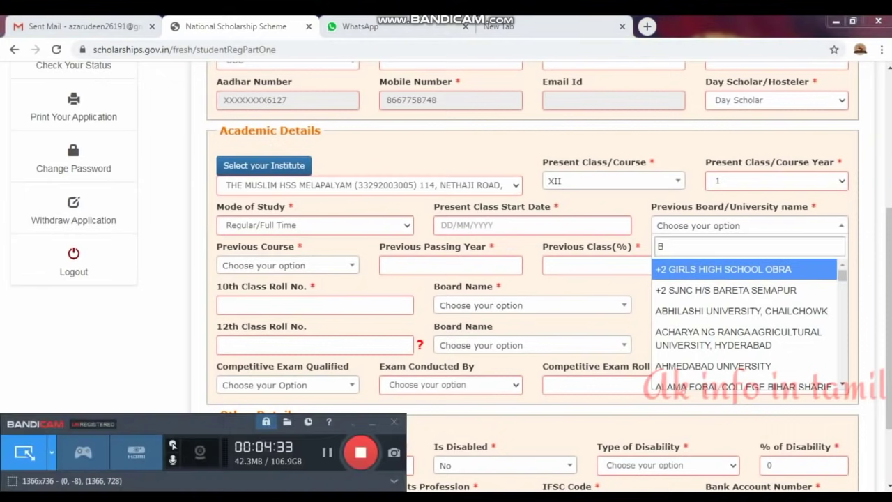
{"action": "left_click", "coordinate": [157, 473]}
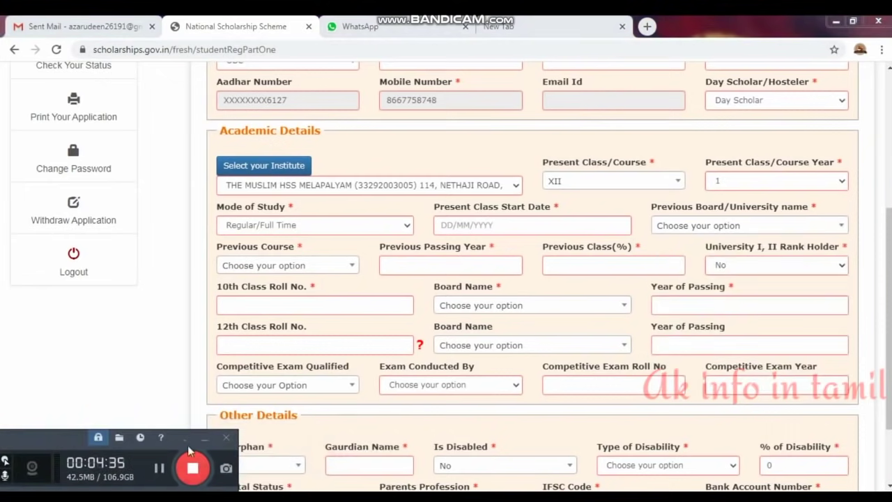
{"action": "left_click", "coordinate": [768, 227]}
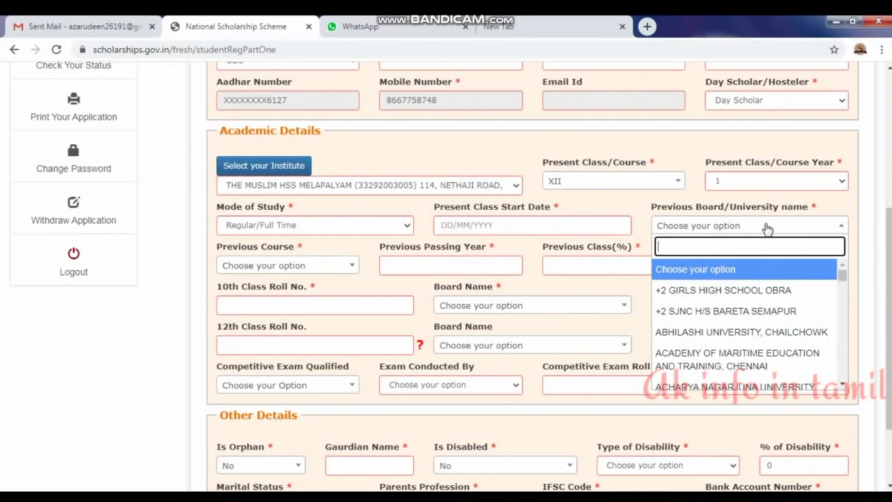
{"action": "type", "text": "TAMIL"}
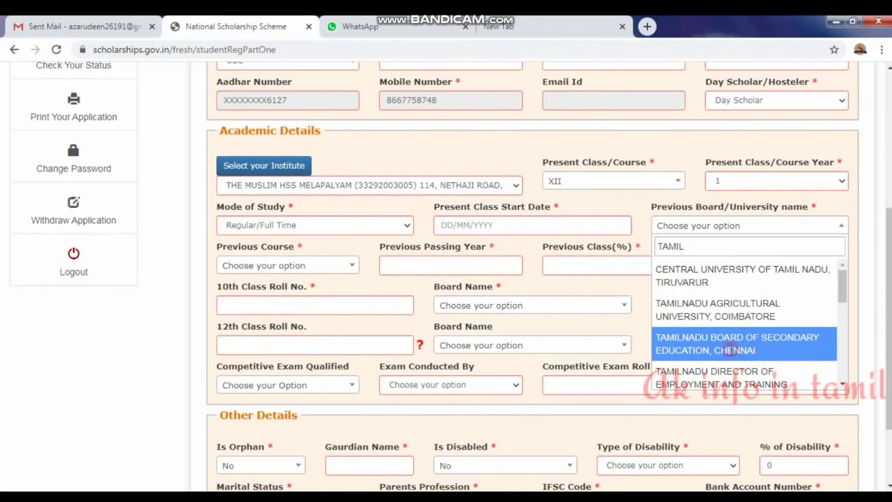
{"action": "left_click", "coordinate": [732, 355]}
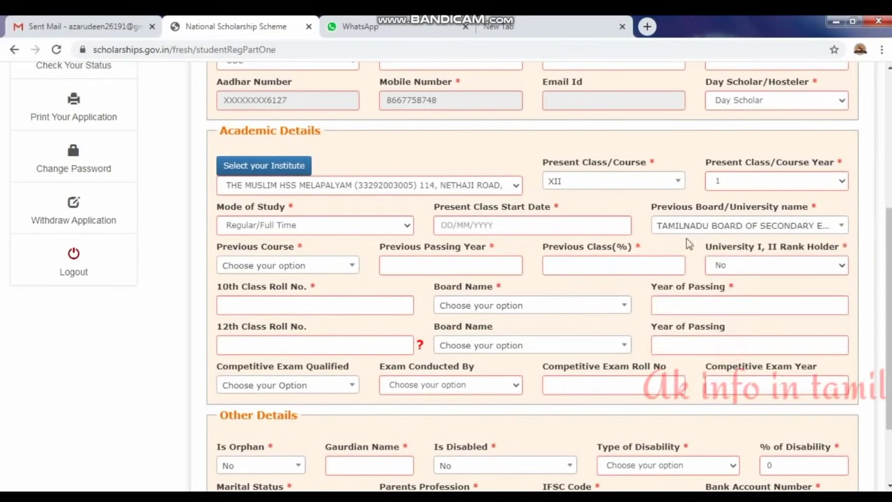
Step: Change the previous university to MANONMANIAM SUNDARANAR UNIVERSITY using an 'MANO' search
{"action": "left_click", "coordinate": [722, 230]}
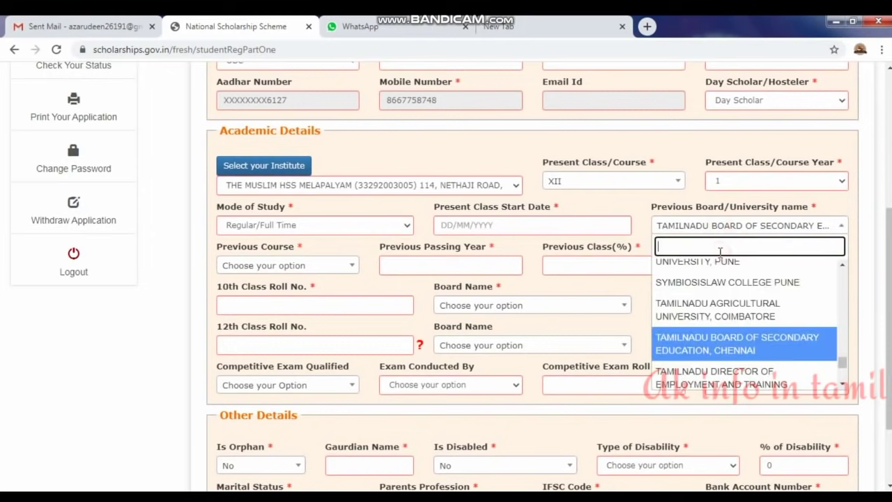
{"action": "type", "text": "MO"}
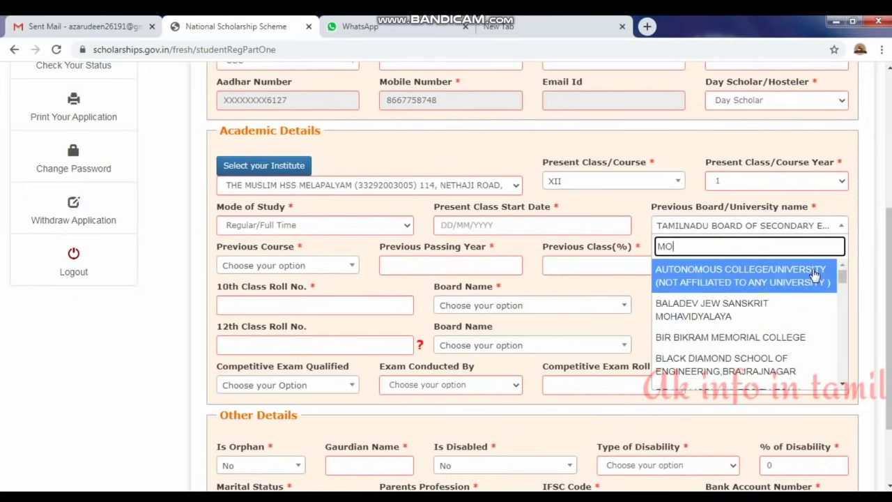
{"action": "scroll", "coordinate": [794, 288], "scroll_direction": "down", "scroll_amount": 3}
{"action": "scroll", "coordinate": [744, 296], "scroll_direction": "down", "scroll_amount": 2}
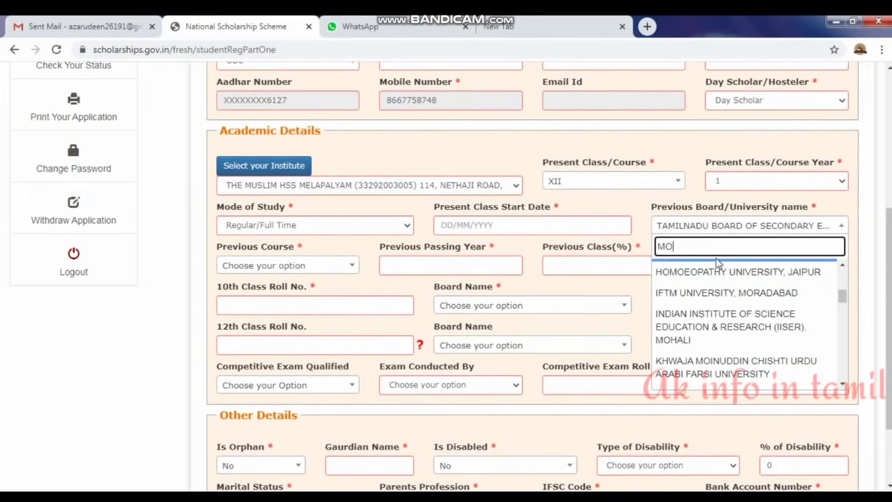
{"action": "key", "text": "BackSpace"}
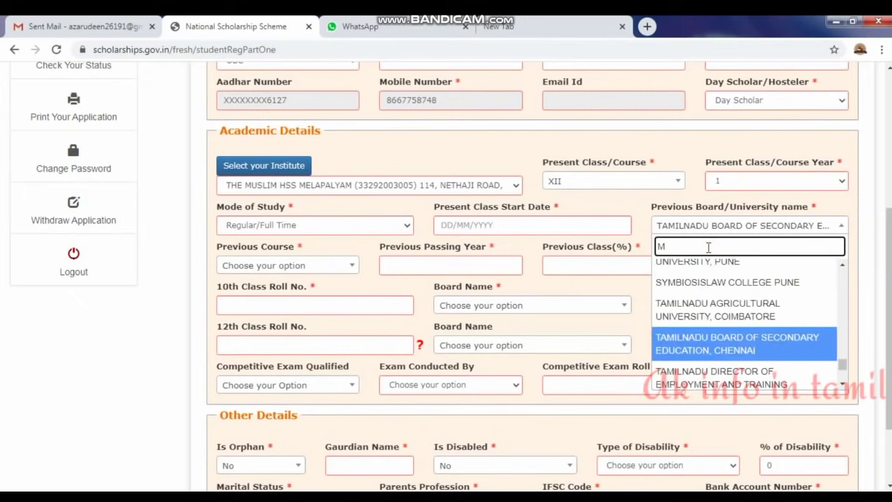
{"action": "type", "text": "ANO"}
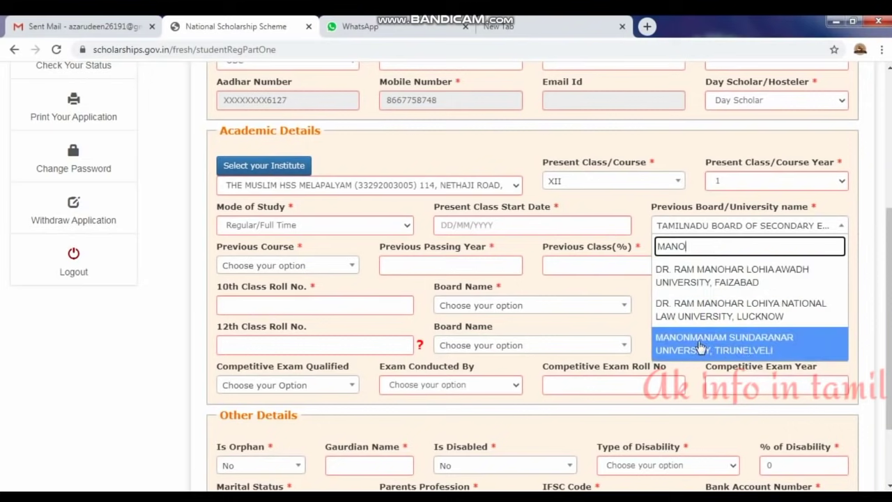
{"action": "left_click", "coordinate": [761, 347]}
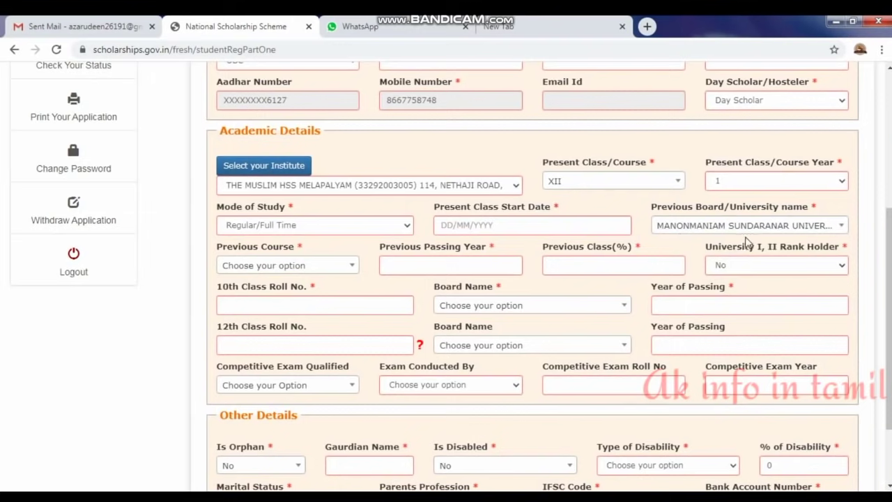
Step: Switch the previous board back to TAMILNADU BOARD OF SECONDARY EDUCATION, CHENNAI
{"action": "left_click", "coordinate": [739, 232]}
{"action": "scroll", "coordinate": [697, 321], "scroll_direction": "up", "scroll_amount": 10}
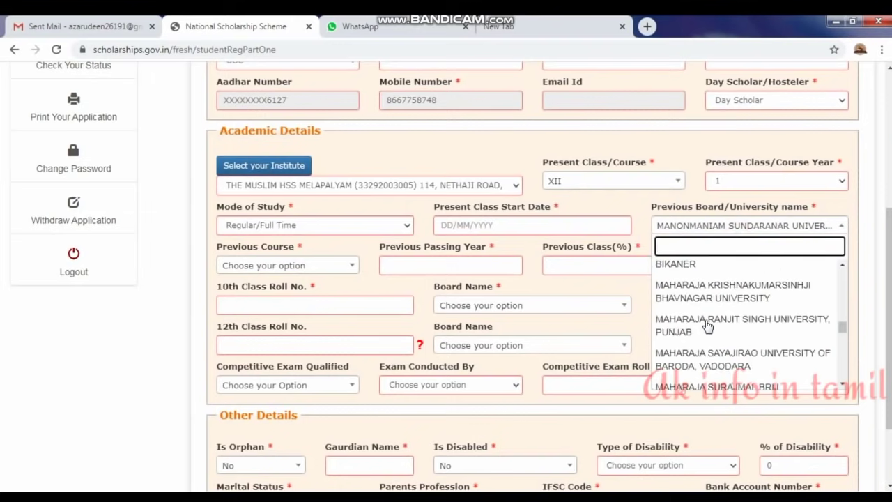
{"action": "type", "text": "TAMIL"}
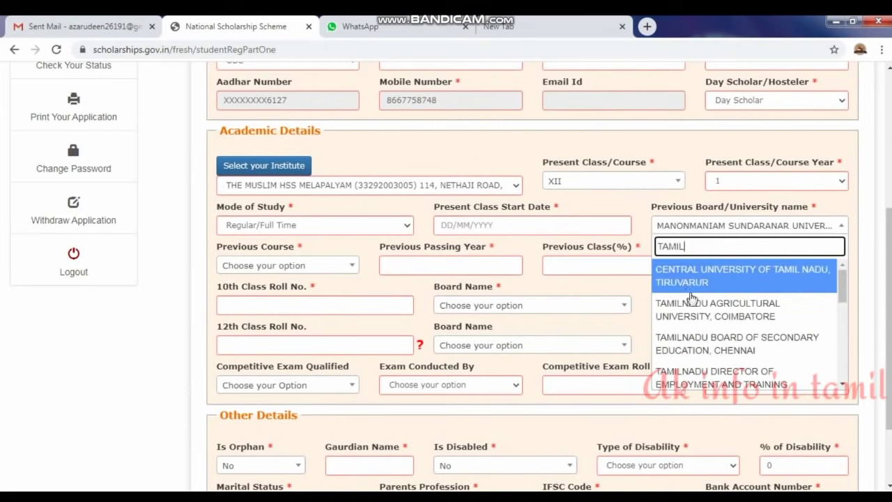
{"action": "left_click", "coordinate": [751, 343]}
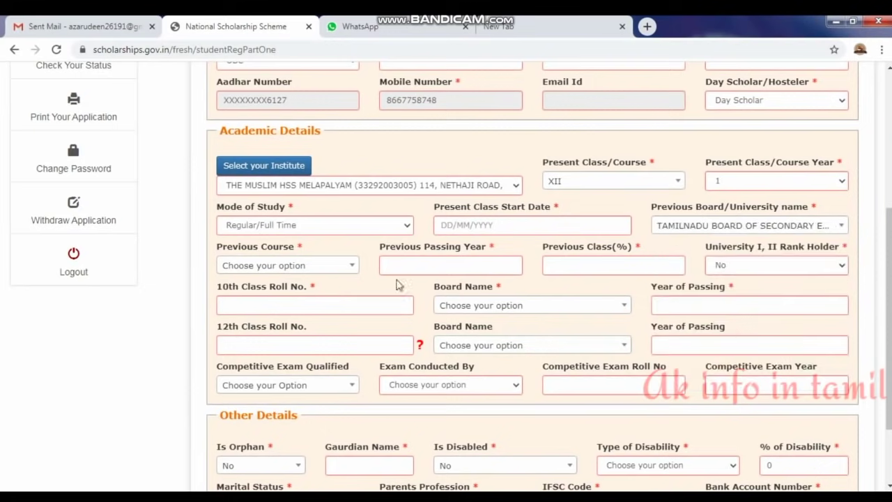
{"action": "left_click", "coordinate": [325, 270]}
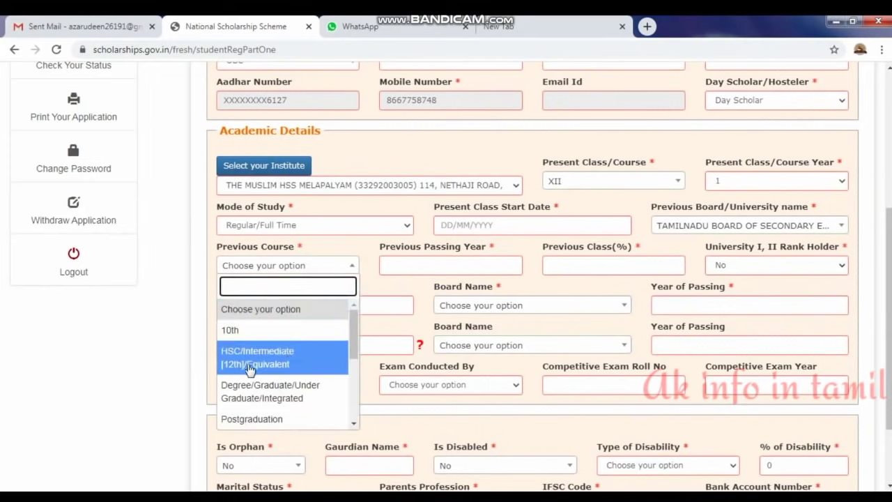
Step: Set Previous Course to HSC/Intermediate [12th]/Equivalent and Previous Class(%) to 89
{"action": "left_click", "coordinate": [250, 369]}
{"action": "left_click", "coordinate": [417, 270]}
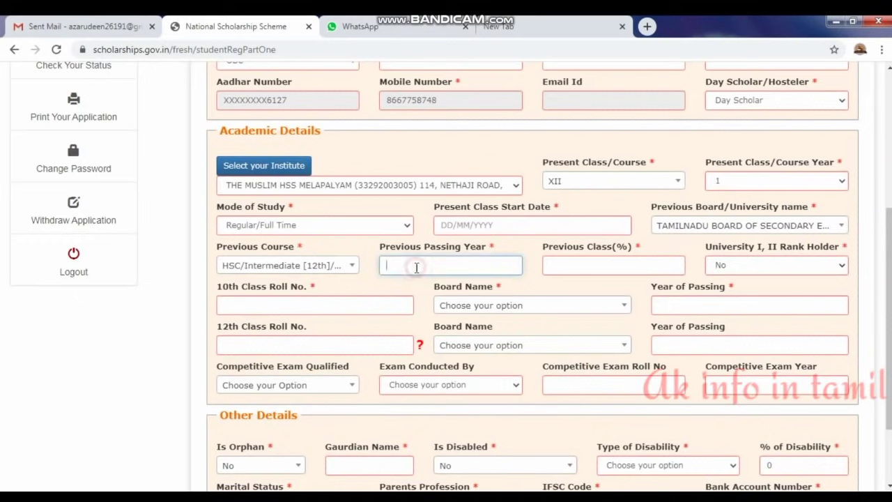
{"action": "left_click", "coordinate": [589, 256]}
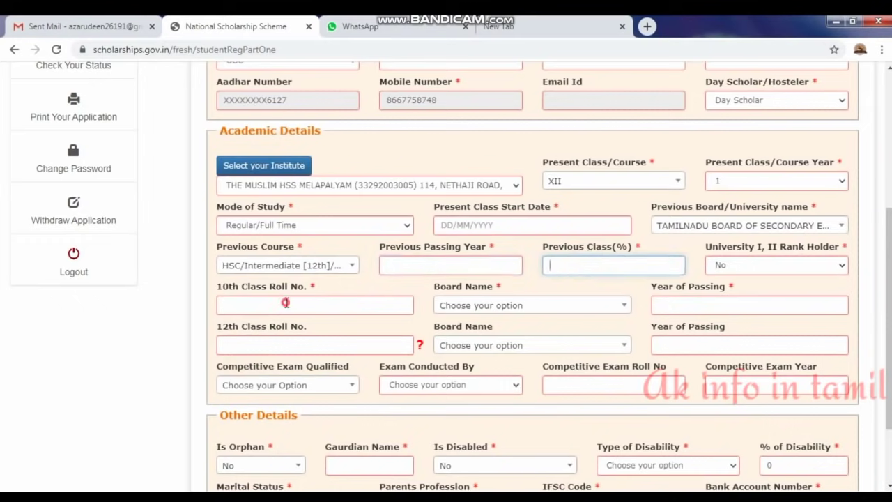
{"action": "left_click", "coordinate": [285, 302]}
{"action": "left_click", "coordinate": [563, 123]}
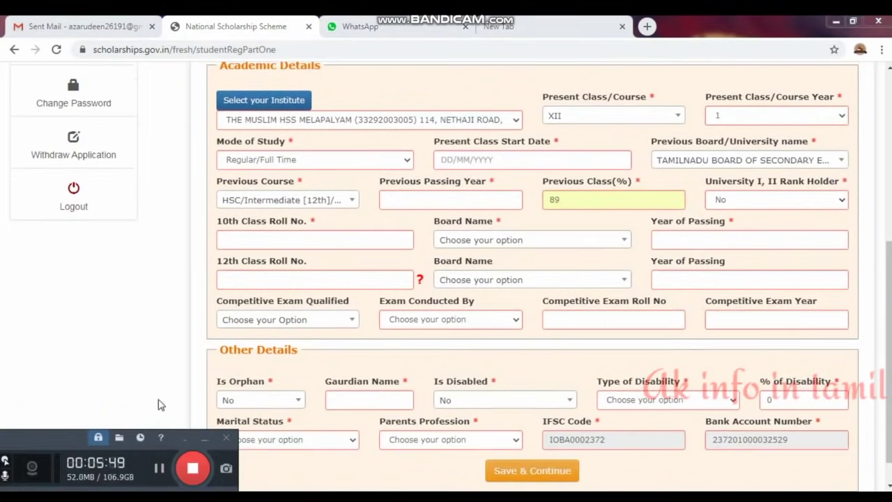
{"action": "left_click", "coordinate": [252, 236]}
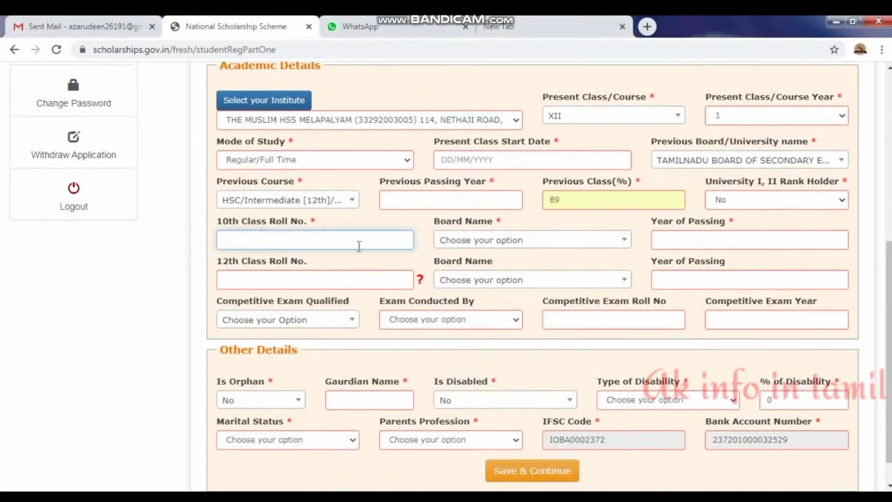
Step: Choose TAMILNADU BOARD OF SECONDARY EDUCATION as the 10th Board Name
{"action": "left_click", "coordinate": [461, 244]}
{"action": "type", "text": "T"}
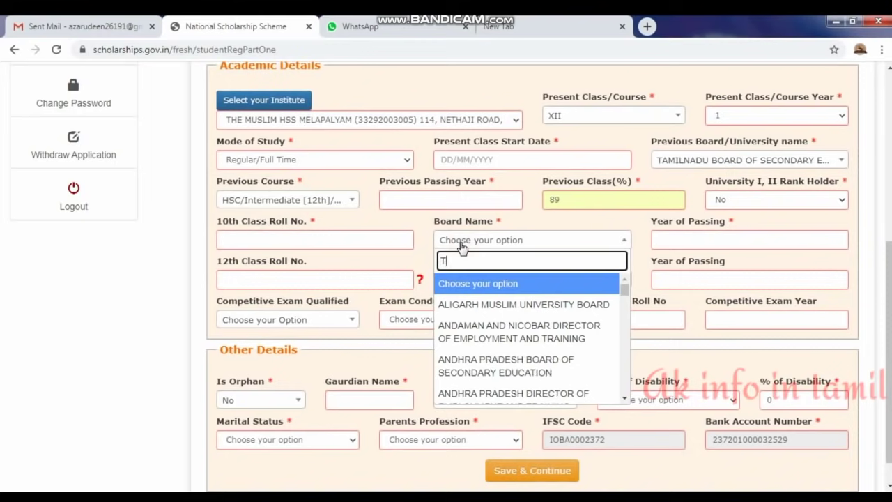
{"action": "type", "text": "AMI"}
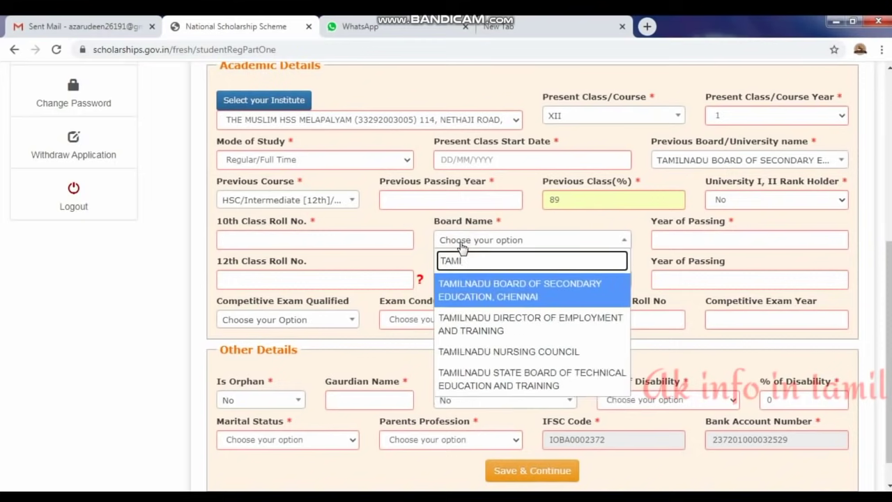
{"action": "left_click", "coordinate": [488, 296]}
{"action": "left_click", "coordinate": [676, 232]}
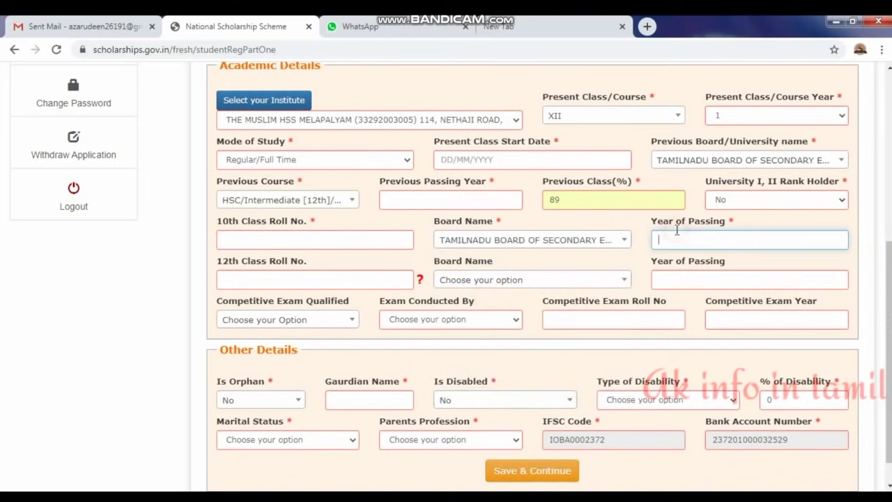
{"action": "left_click", "coordinate": [342, 279]}
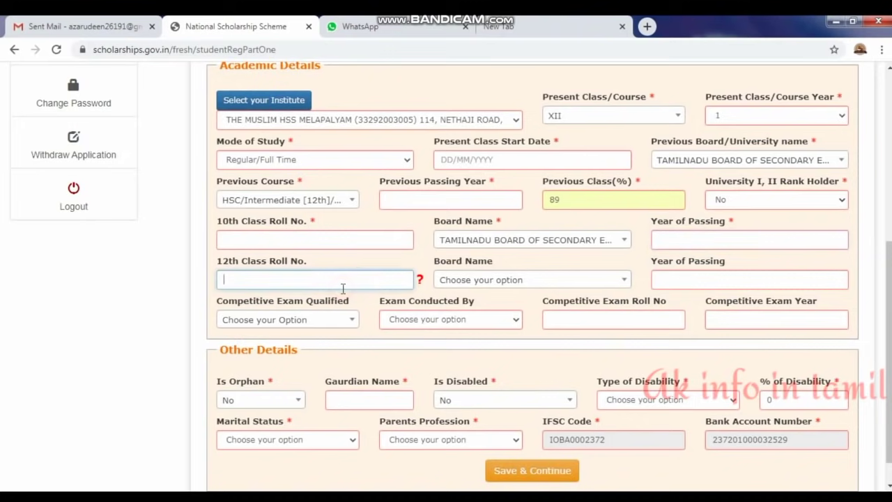
{"action": "left_click", "coordinate": [474, 283]}
{"action": "left_click", "coordinate": [474, 285]}
{"action": "scroll", "coordinate": [667, 282], "scroll_direction": "down", "scroll_amount": 1}
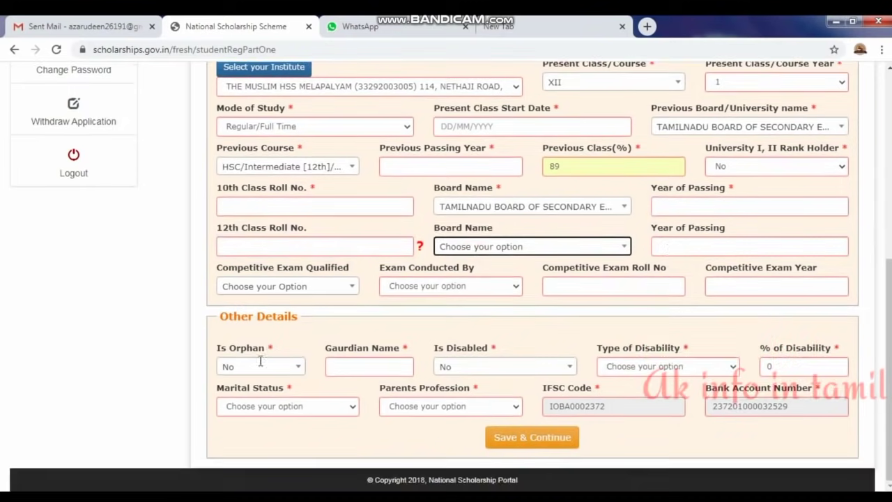
Step: Select NMMS as the Competitive Exam Qualified
{"action": "left_click", "coordinate": [287, 286]}
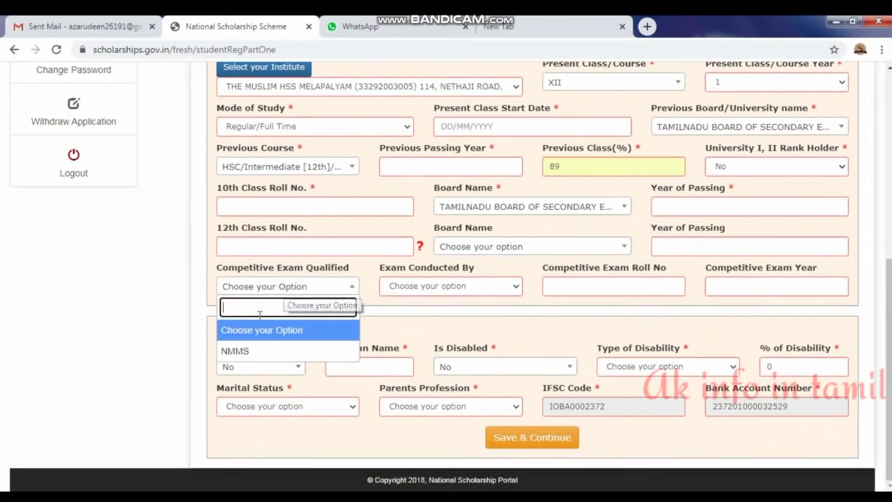
{"action": "left_click", "coordinate": [249, 352]}
{"action": "left_click", "coordinate": [438, 287]}
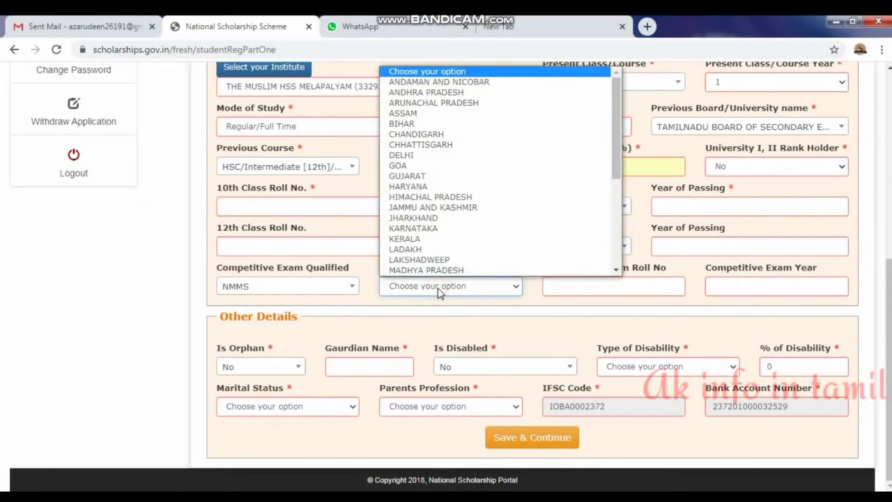
{"action": "left_click", "coordinate": [436, 288]}
{"action": "left_click", "coordinate": [341, 283]}
{"action": "left_click", "coordinate": [341, 283]}
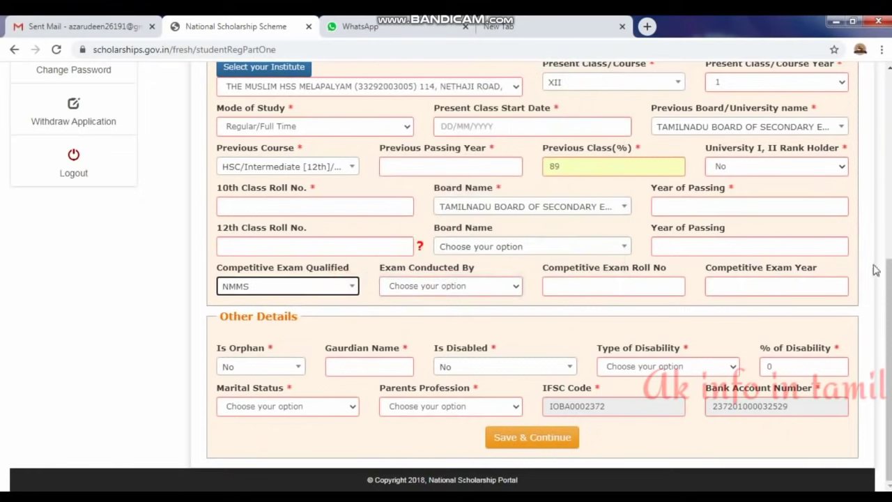
{"action": "left_click_drag", "start_coordinate": [882, 299], "coordinate": [149, 333]}
{"action": "left_click", "coordinate": [134, 311]}
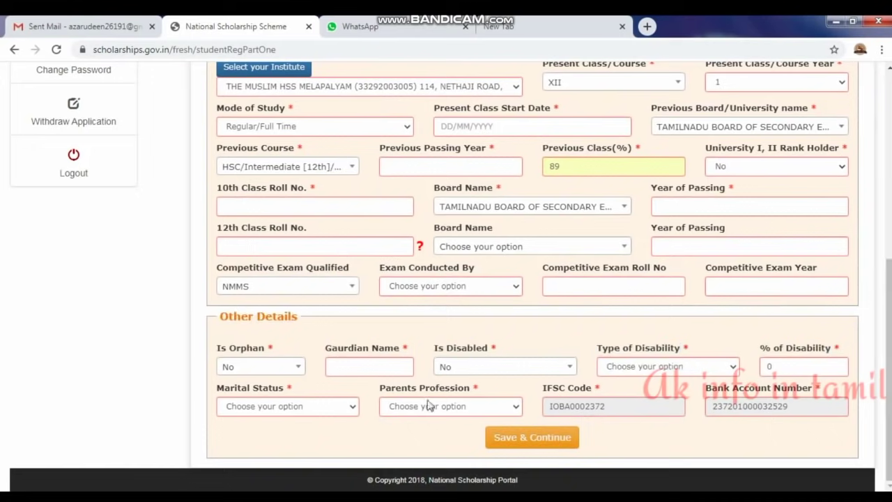
Step: Set Is Orphan to Yes
{"action": "left_click", "coordinate": [272, 370]}
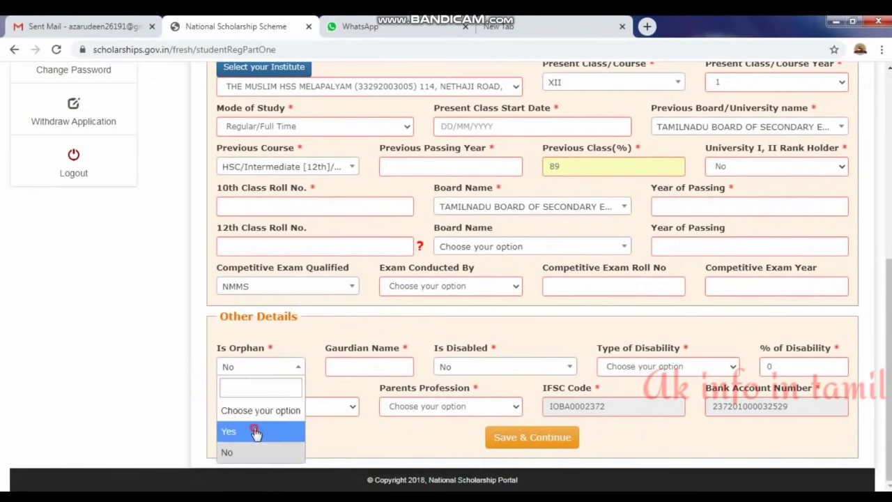
{"action": "left_click", "coordinate": [255, 431]}
{"action": "left_click", "coordinate": [269, 368]}
{"action": "left_click", "coordinate": [269, 369]}
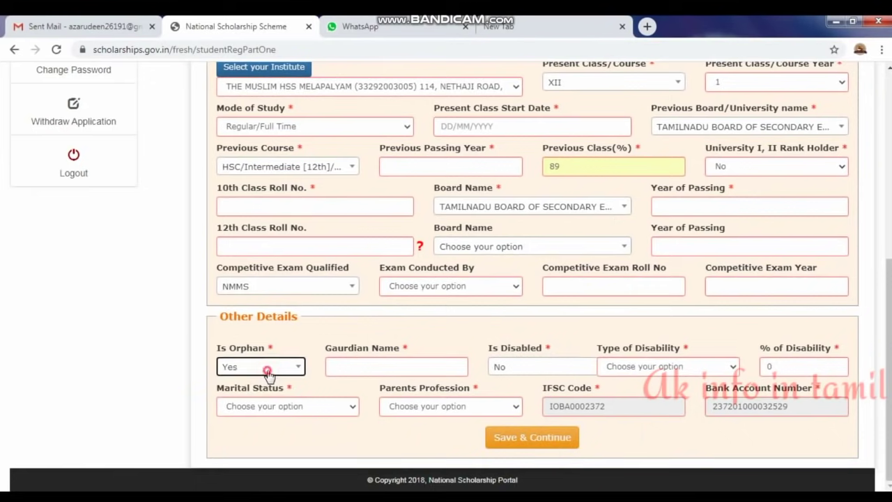
{"action": "left_click", "coordinate": [385, 369]}
Step: Set Is Disabled to Yes and look over the disability type list without choosing
{"action": "left_click", "coordinate": [499, 373]}
{"action": "left_click", "coordinate": [514, 372]}
{"action": "left_click", "coordinate": [513, 371]}
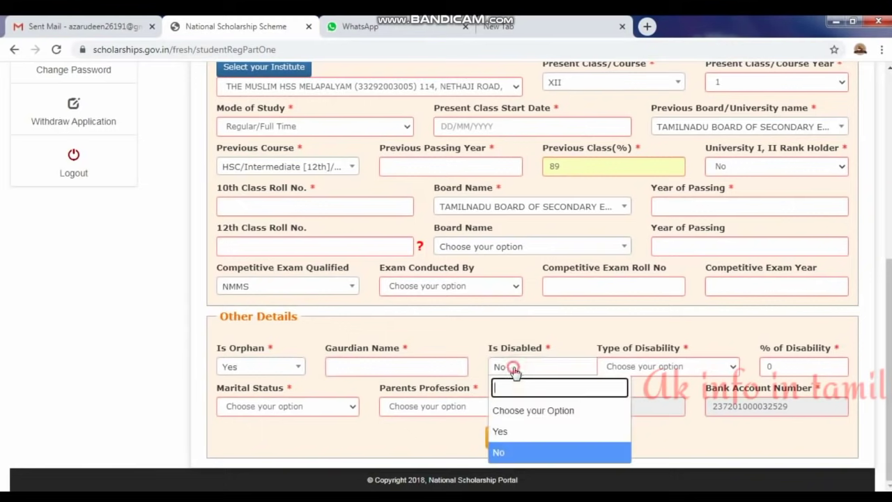
{"action": "left_click", "coordinate": [502, 433]}
{"action": "left_click", "coordinate": [618, 366]}
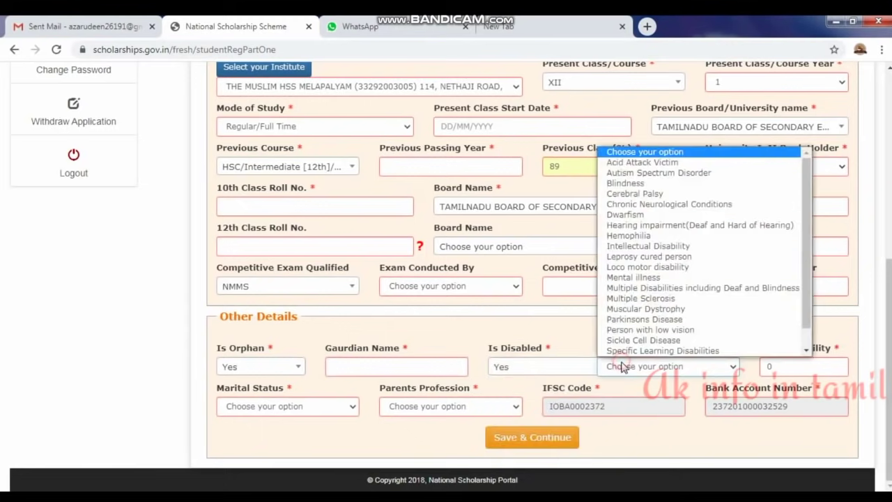
{"action": "scroll", "coordinate": [638, 279], "scroll_direction": "down", "scroll_amount": 1}
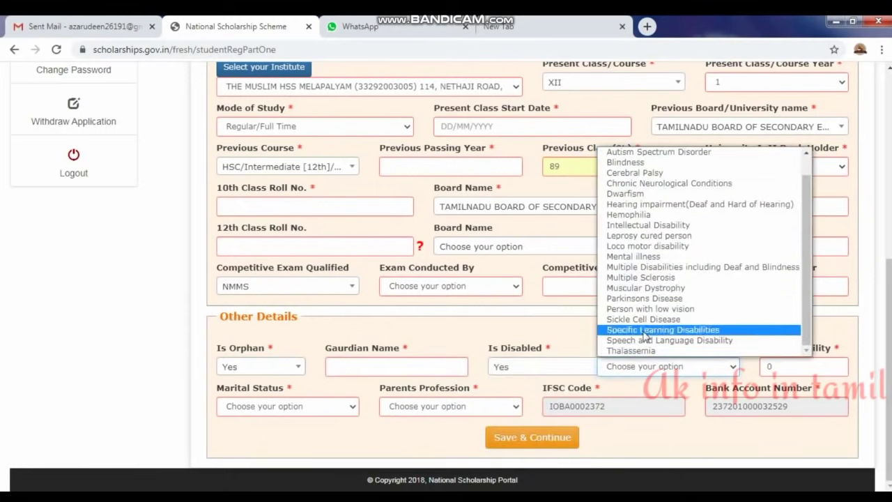
{"action": "scroll", "coordinate": [641, 342], "scroll_direction": "up", "scroll_amount": 1}
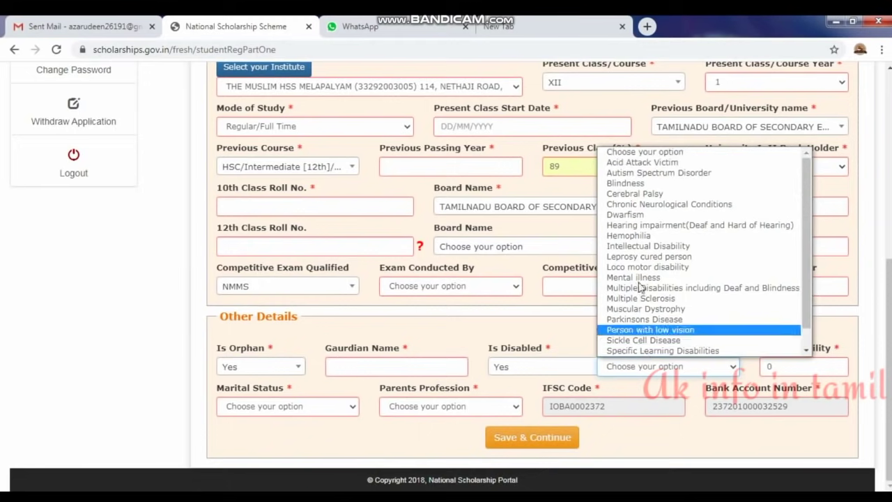
{"action": "left_click", "coordinate": [571, 342]}
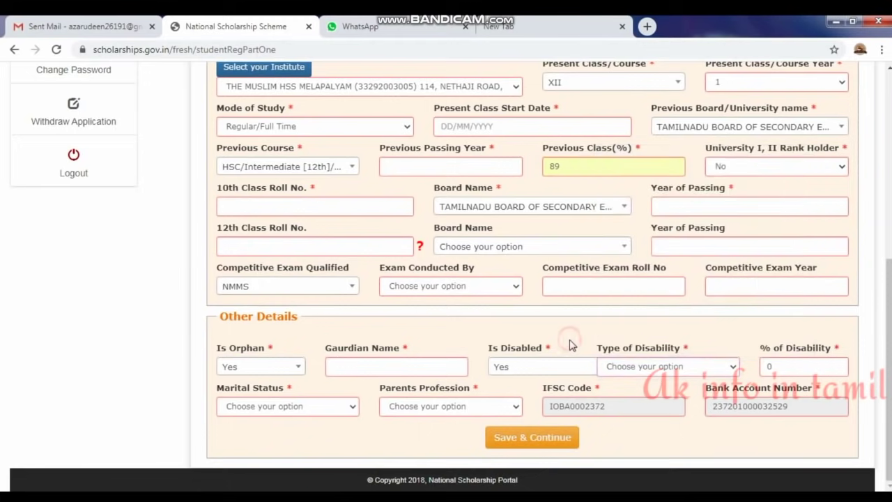
{"action": "left_click", "coordinate": [821, 368]}
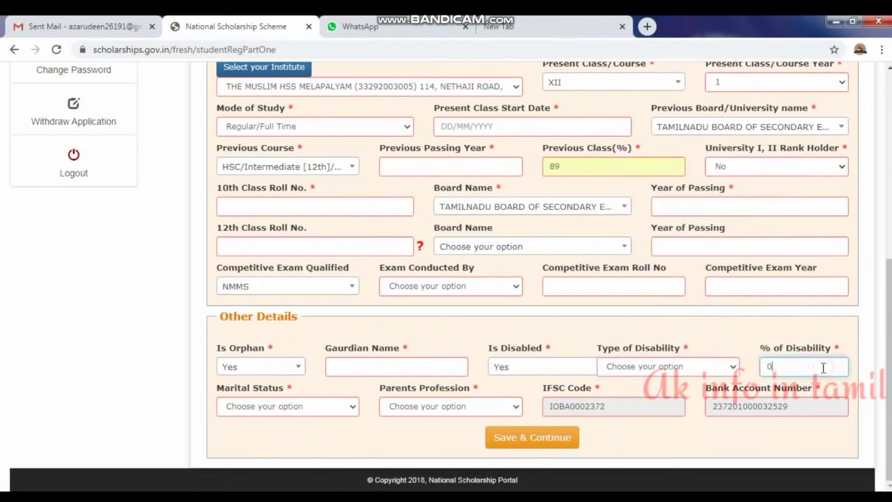
{"action": "left_click", "coordinate": [268, 410]}
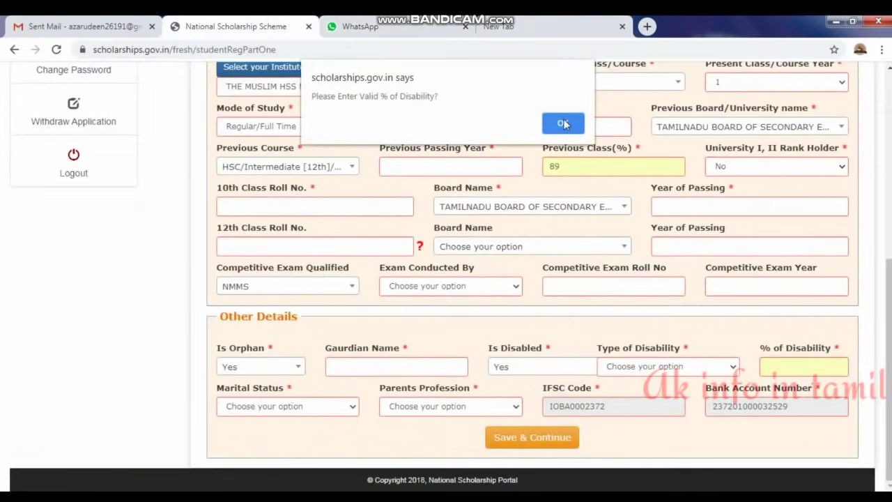
Step: Dismiss the disability-percentage warning, set Marital Status to Un Married and Parents Profession to Others
{"action": "left_click", "coordinate": [563, 123]}
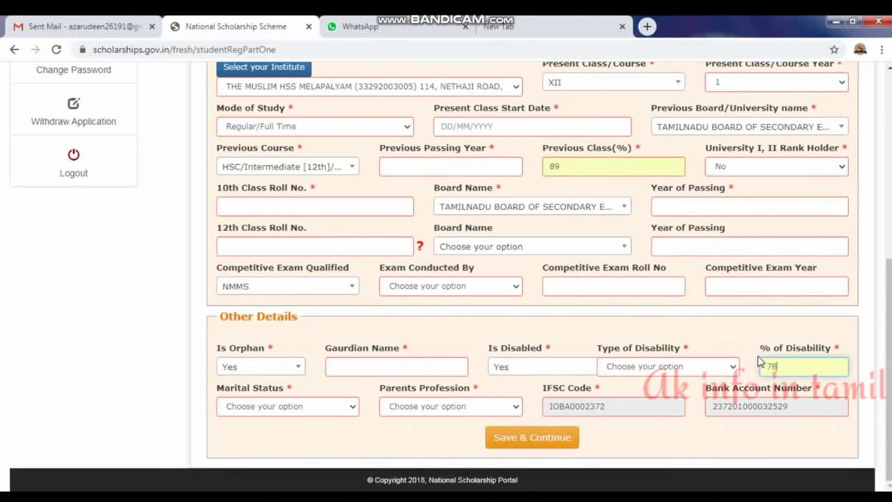
{"action": "left_click", "coordinate": [330, 407]}
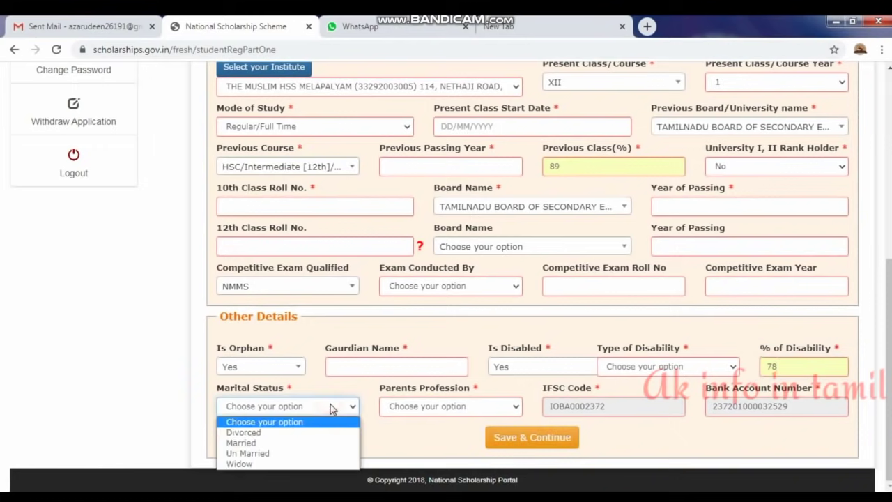
{"action": "left_click", "coordinate": [248, 453]}
{"action": "left_click", "coordinate": [412, 406]}
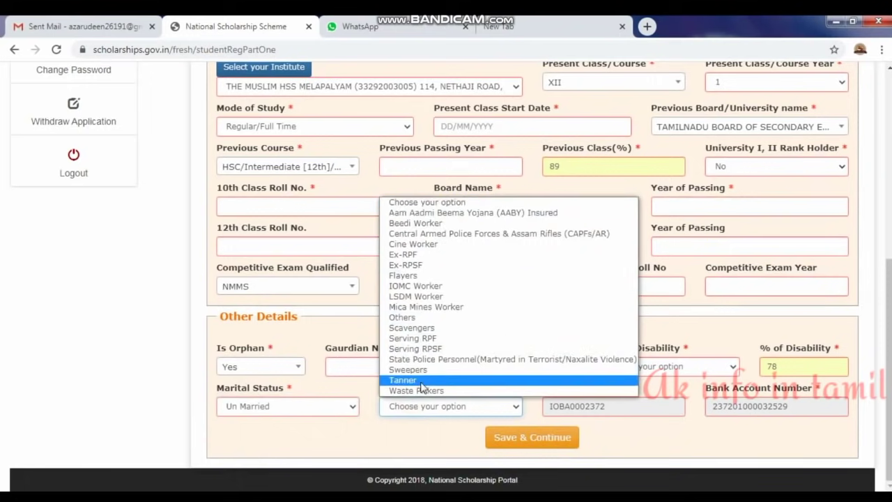
{"action": "left_click", "coordinate": [425, 317]}
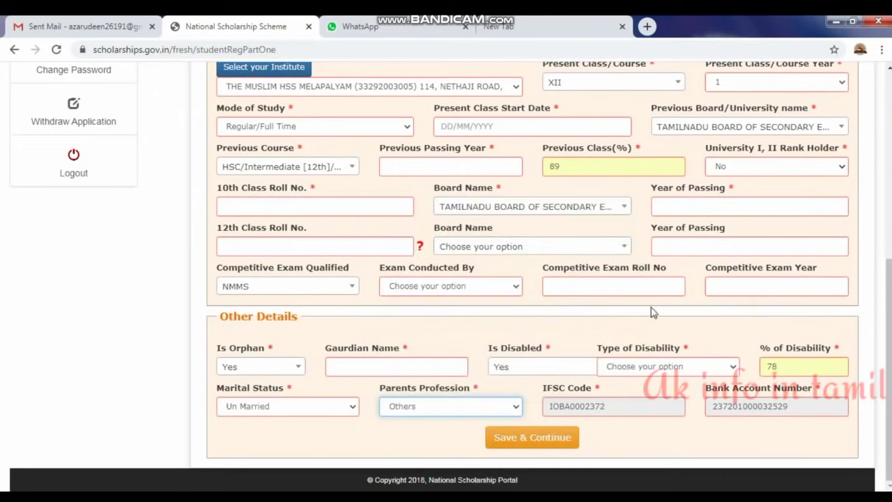
{"action": "scroll", "coordinate": [652, 312], "scroll_direction": "up", "scroll_amount": 5}
{"action": "scroll", "coordinate": [340, 222], "scroll_direction": "down", "scroll_amount": 1}
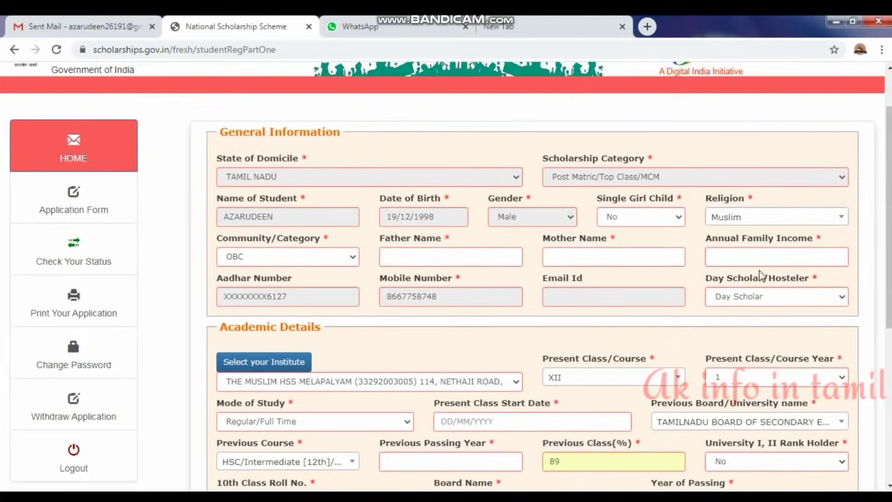
Step: Enter annual family income 70000 and recheck the Day Scholar, institute and start-date fields
{"action": "left_click", "coordinate": [777, 258]}
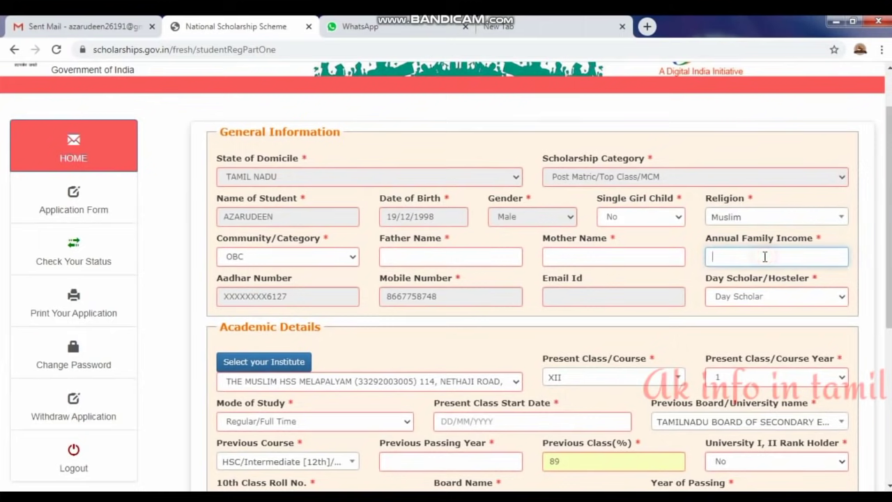
{"action": "scroll", "coordinate": [765, 257], "scroll_direction": "down", "scroll_amount": 2}
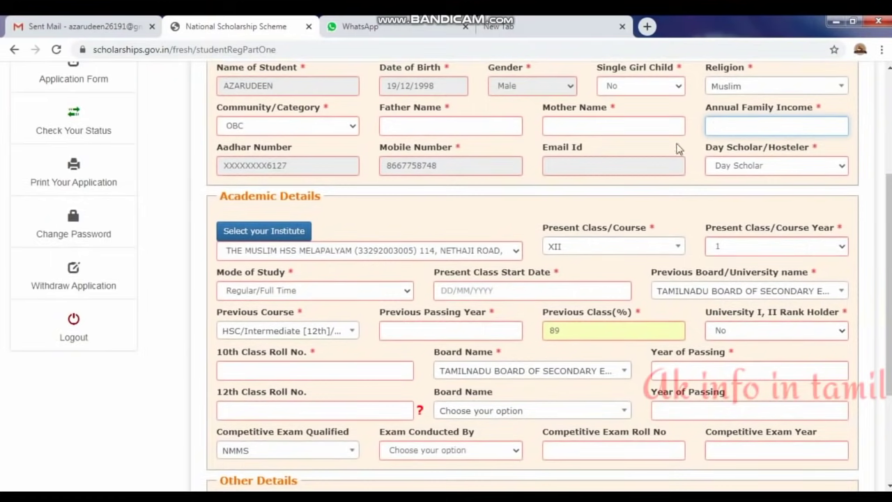
{"action": "left_click", "coordinate": [749, 176]}
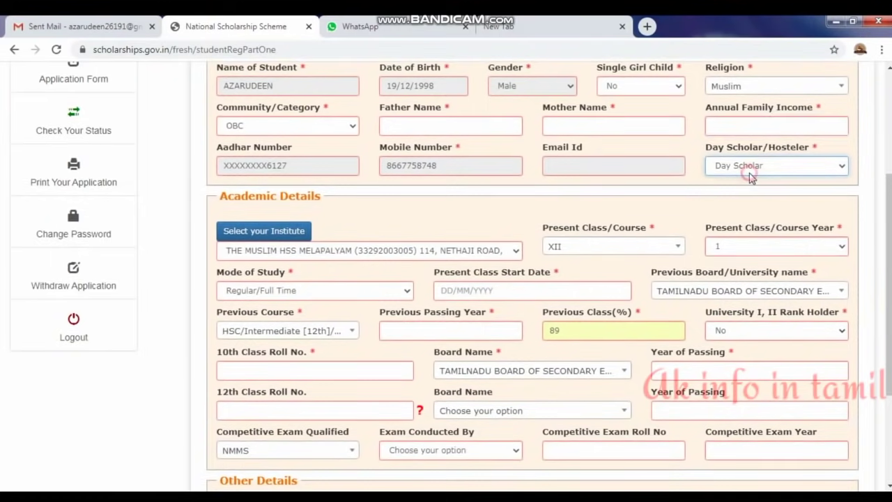
{"action": "left_click", "coordinate": [751, 175]}
{"action": "left_click", "coordinate": [753, 175]}
{"action": "left_click", "coordinate": [439, 255]}
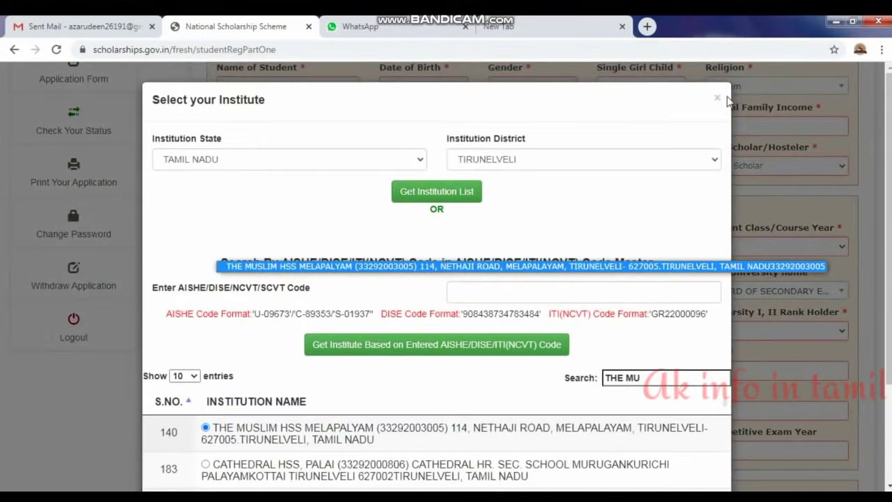
{"action": "left_click", "coordinate": [716, 98]}
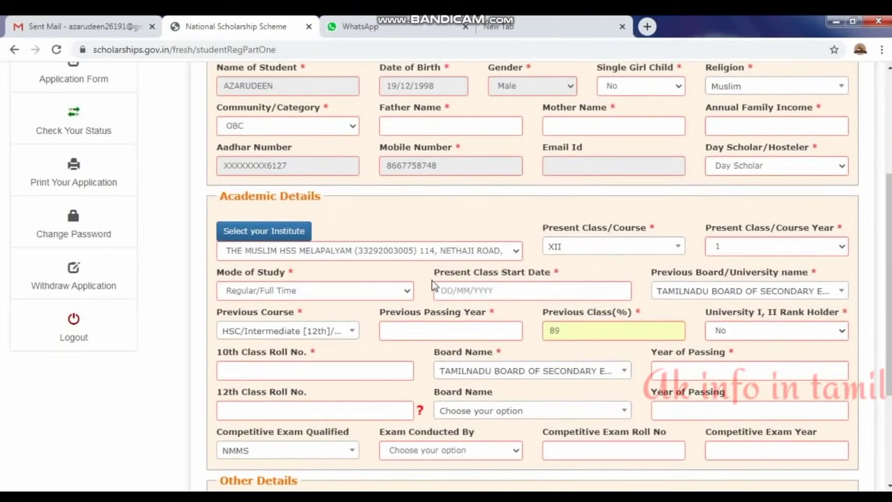
{"action": "left_click", "coordinate": [467, 285]}
{"action": "key", "text": "Escape"}
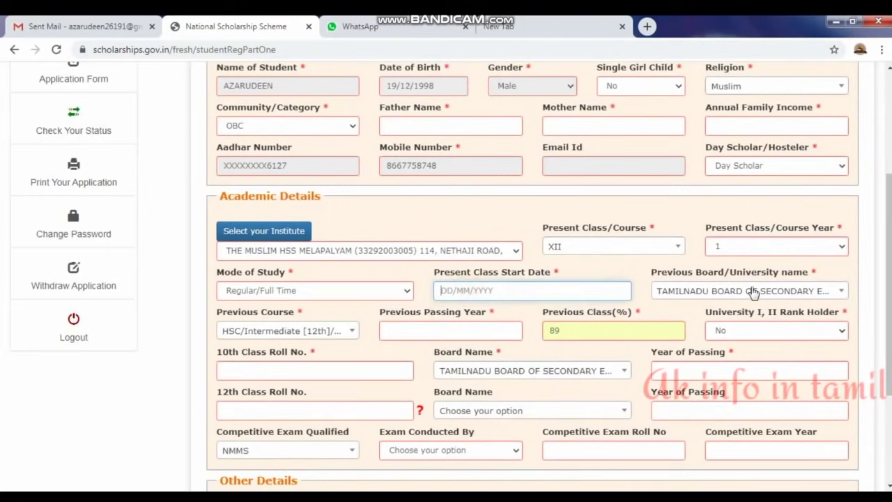
Step: Go through the previous passing year and 10th and 12th roll number fields
{"action": "scroll", "coordinate": [533, 287], "scroll_direction": "down", "scroll_amount": 2}
{"action": "left_click", "coordinate": [438, 194]}
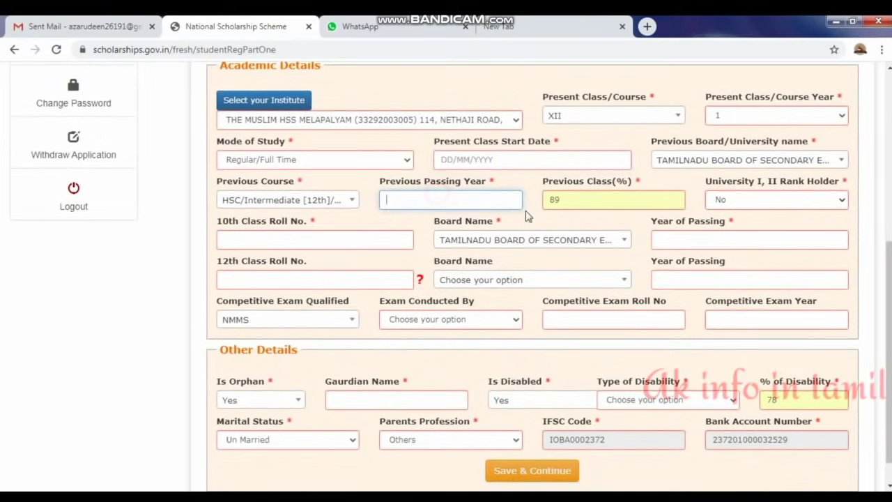
{"action": "left_click", "coordinate": [304, 241]}
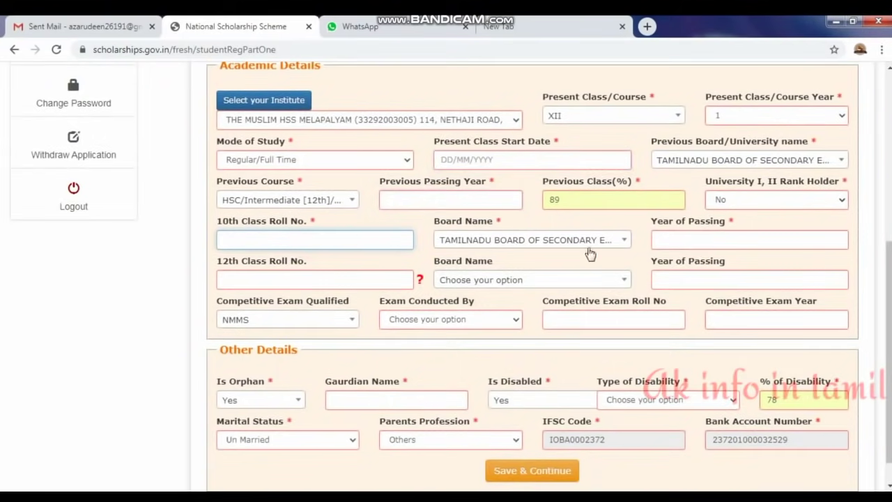
{"action": "left_click", "coordinate": [363, 280]}
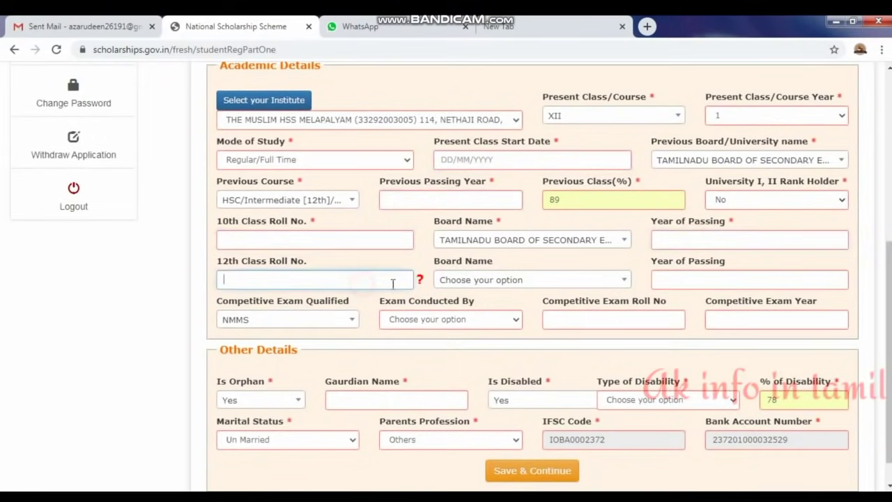
{"action": "scroll", "coordinate": [407, 284], "scroll_direction": "down", "scroll_amount": 1}
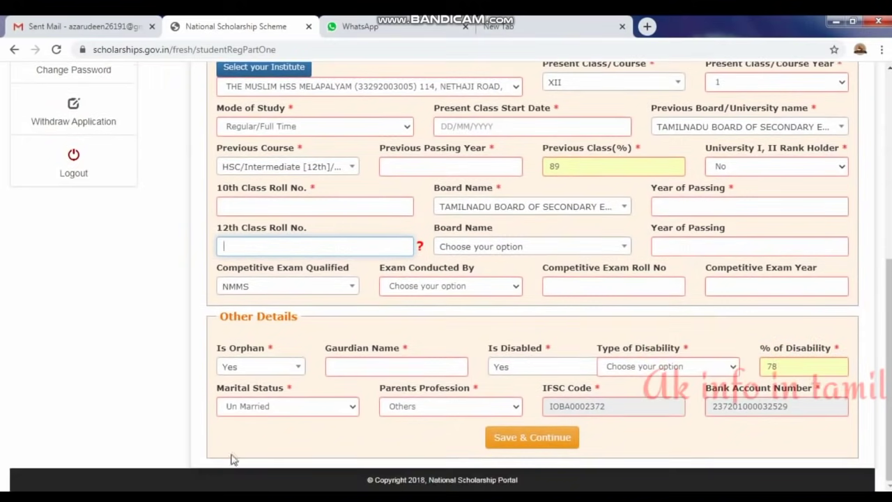
Step: Switch to another window and back, then scroll down through the filled Part One form
{"action": "key", "text": "alt+Tab"}
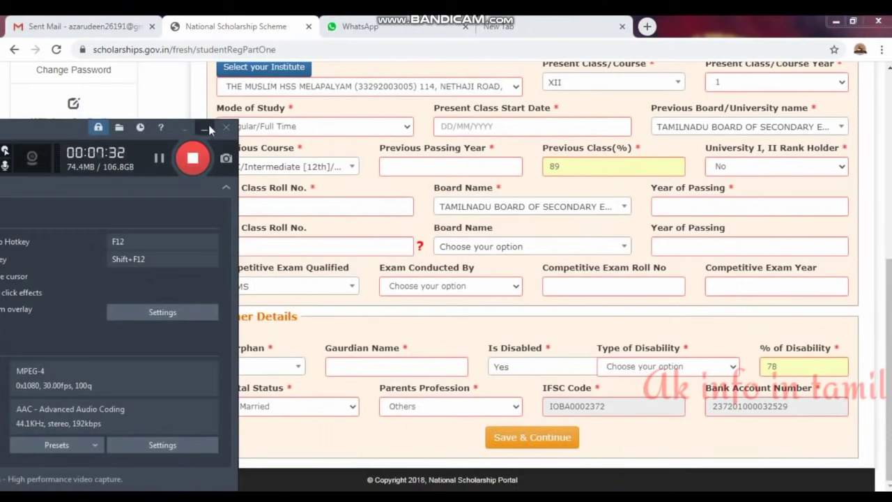
{"action": "left_click", "coordinate": [203, 132]}
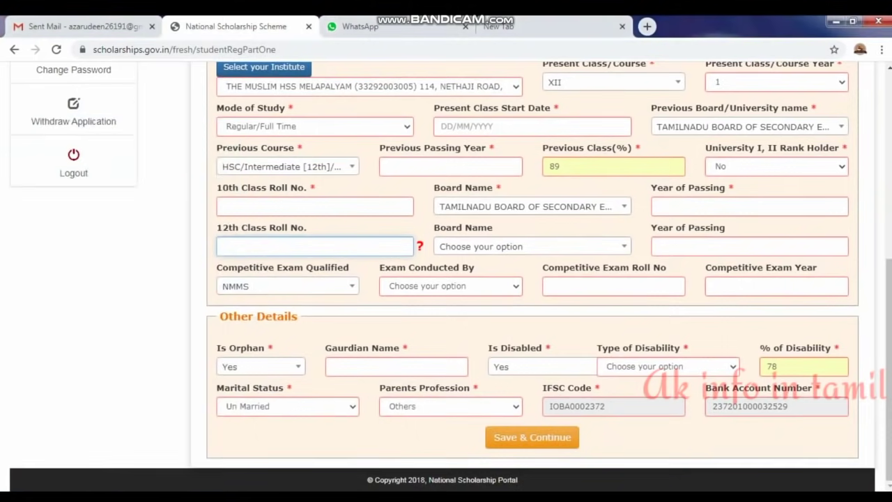
{"action": "key", "text": "alt+Tab"}
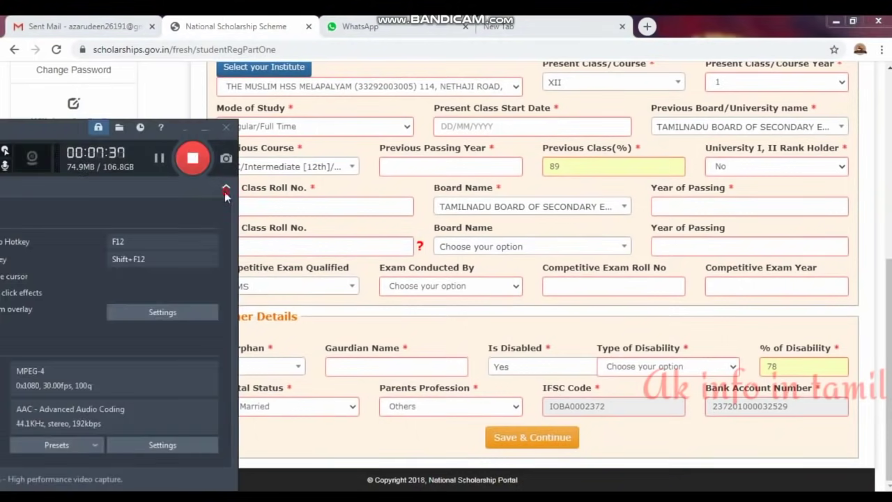
{"action": "left_click", "coordinate": [225, 192]}
{"action": "scroll", "coordinate": [169, 384], "scroll_direction": "up", "scroll_amount": 1}
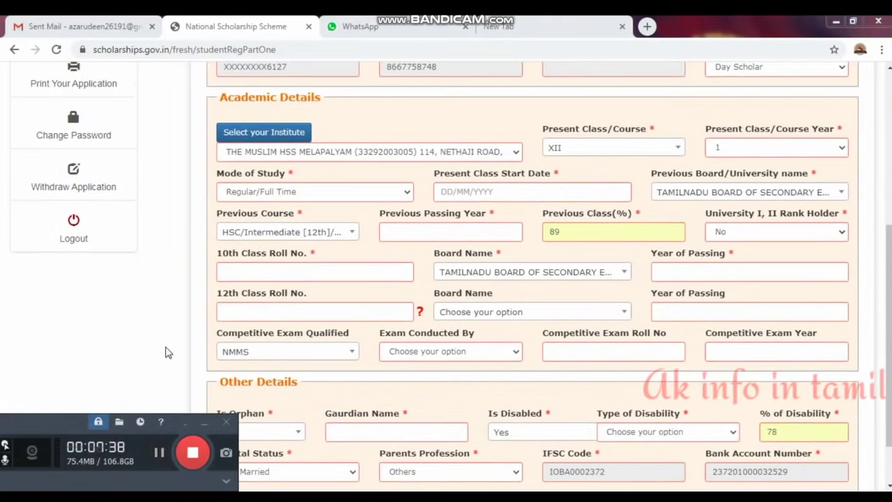
{"action": "left_click", "coordinate": [160, 380]}
{"action": "scroll", "coordinate": [702, 315], "scroll_direction": "down", "scroll_amount": 1}
{"action": "scroll", "coordinate": [701, 317], "scroll_direction": "up", "scroll_amount": 5}
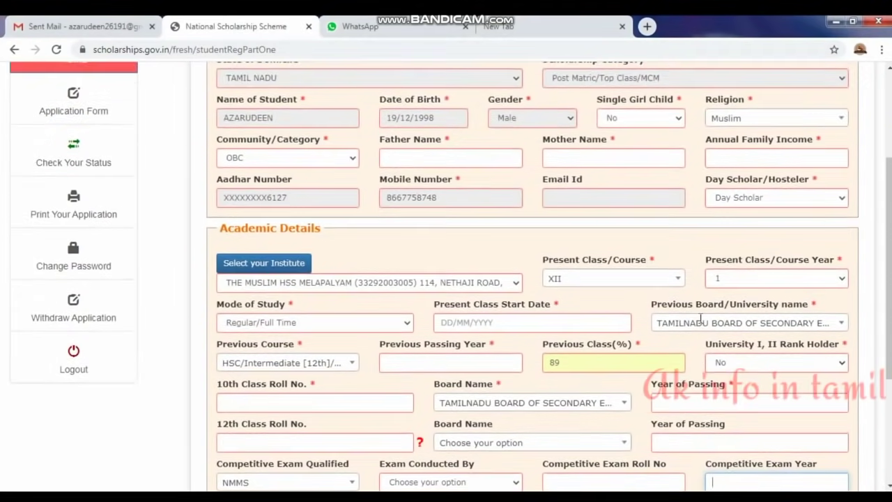
{"action": "scroll", "coordinate": [702, 320], "scroll_direction": "down", "scroll_amount": 1}
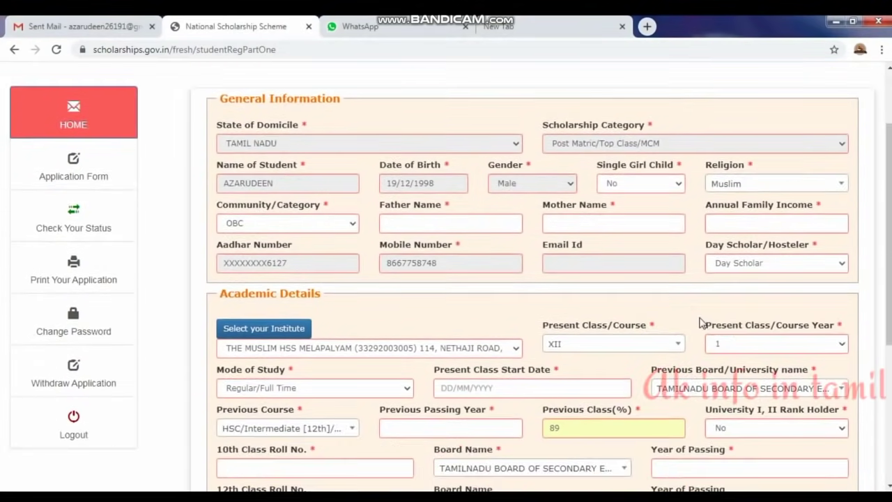
{"action": "scroll", "coordinate": [702, 320], "scroll_direction": "down", "scroll_amount": 1}
{"action": "scroll", "coordinate": [460, 302], "scroll_direction": "down", "scroll_amount": 4}
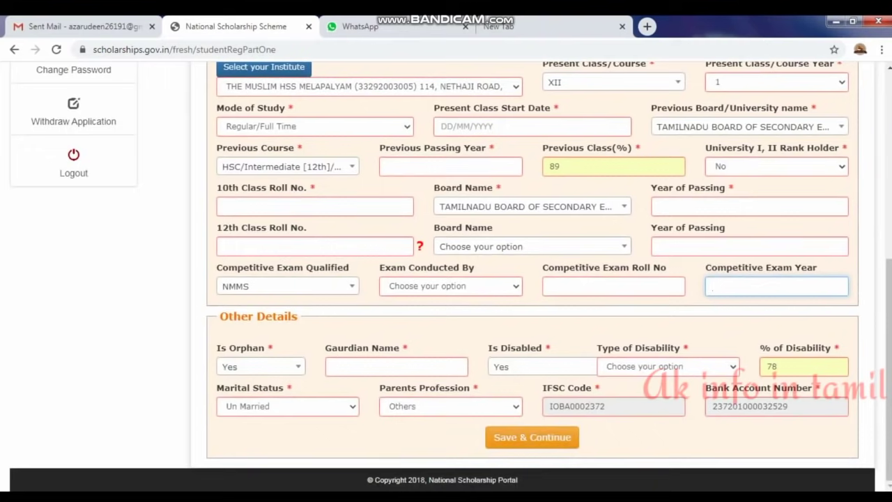
{"action": "mouse_move", "coordinate": [383, 501]}
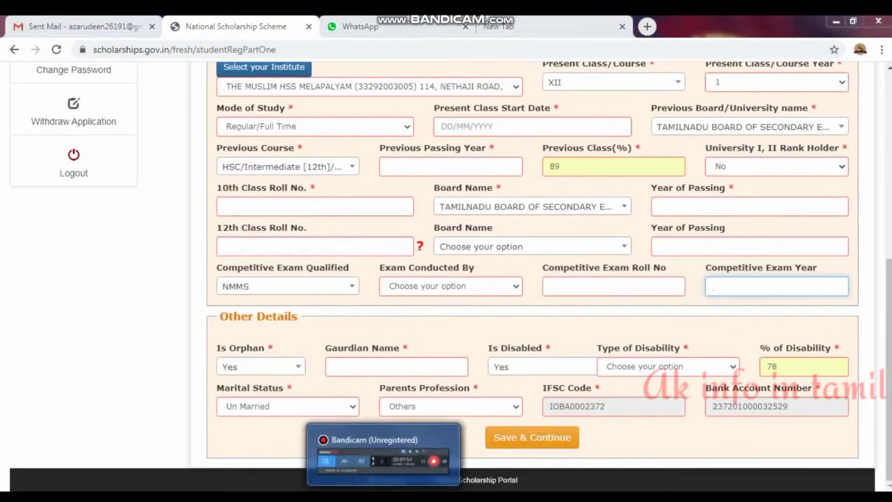
{"action": "left_click", "coordinate": [384, 501]}
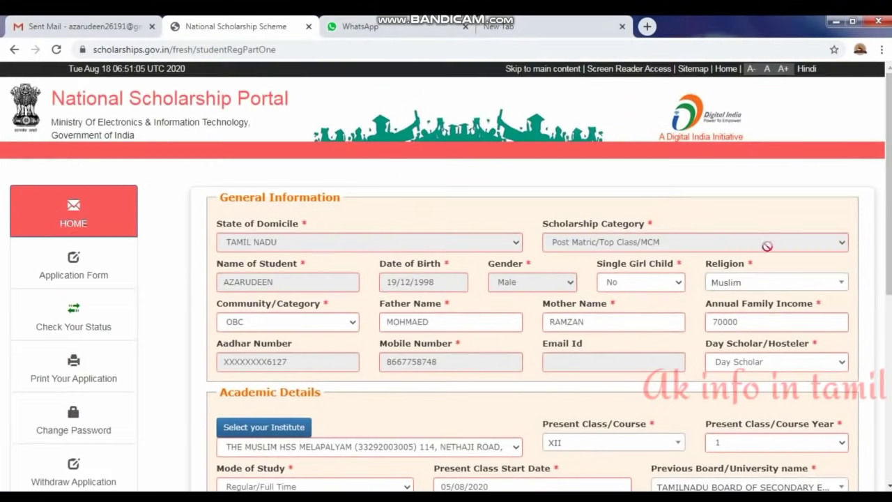
Step: Save Part One of the application and continue to Part Two
{"action": "scroll", "coordinate": [739, 247], "scroll_direction": "down", "scroll_amount": 1}
{"action": "scroll", "coordinate": [725, 300], "scroll_direction": "down", "scroll_amount": 4}
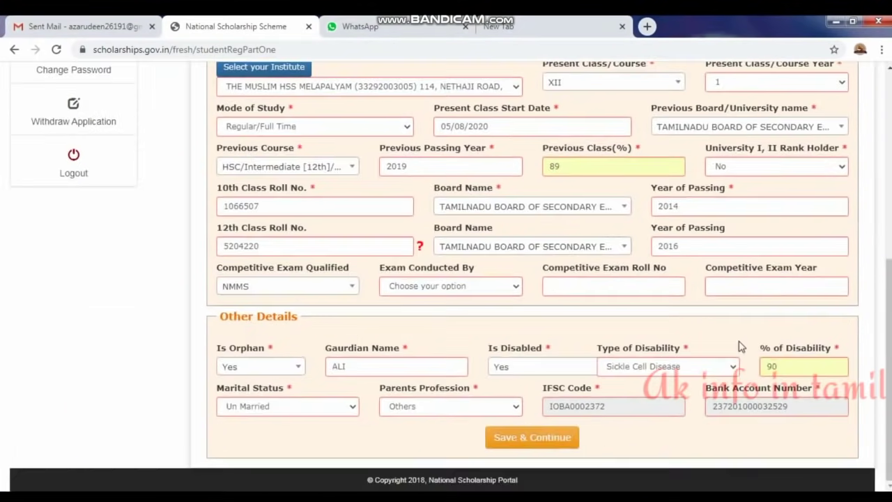
{"action": "left_click", "coordinate": [538, 439]}
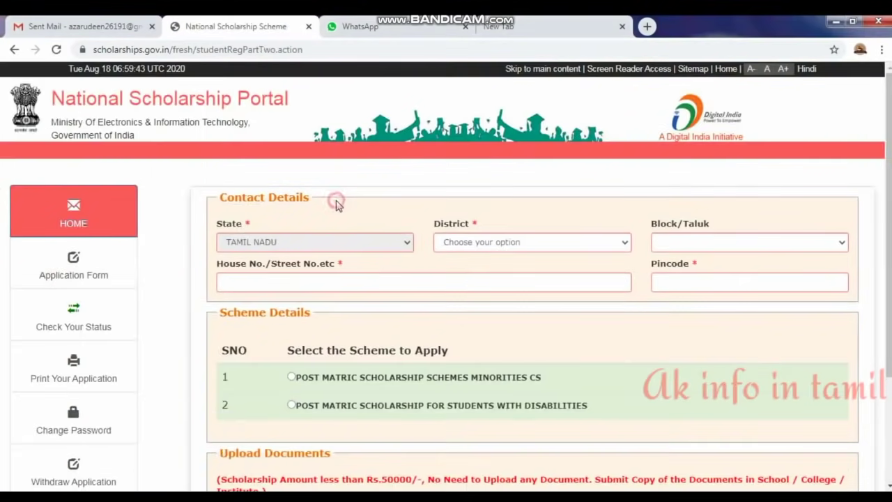
Step: Set District to TIRUNELVELI and Block/Taluk to Palayamkottai
{"action": "left_click", "coordinate": [486, 243]}
{"action": "left_click", "coordinate": [491, 243]}
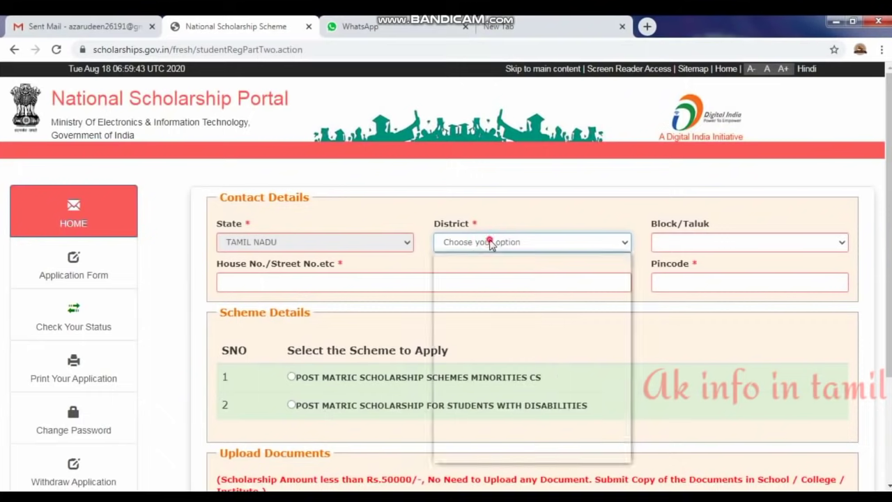
{"action": "left_click", "coordinate": [491, 243]}
{"action": "left_click", "coordinate": [491, 243]}
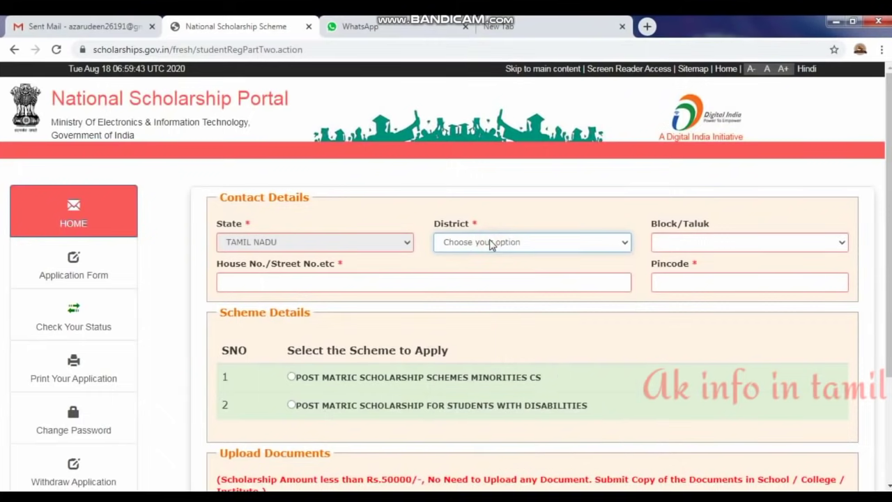
{"action": "left_click", "coordinate": [490, 243]}
{"action": "key", "text": "t"}
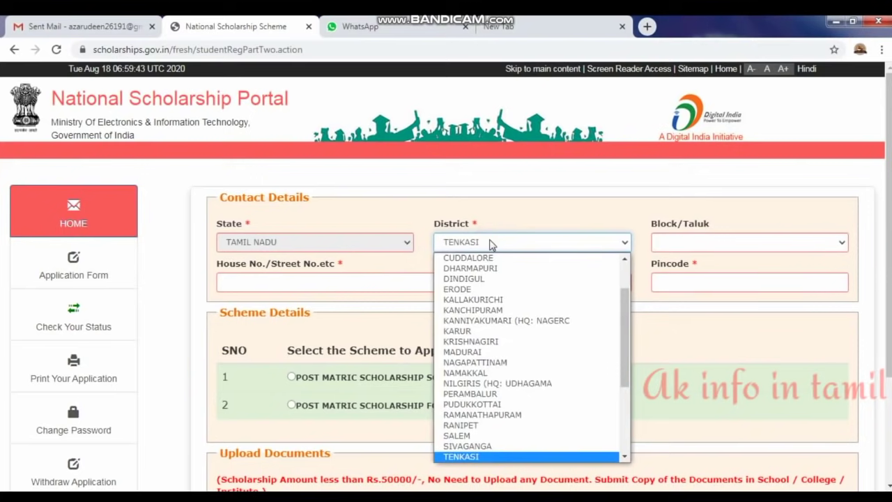
{"action": "scroll", "coordinate": [508, 414], "scroll_direction": "down", "scroll_amount": 4}
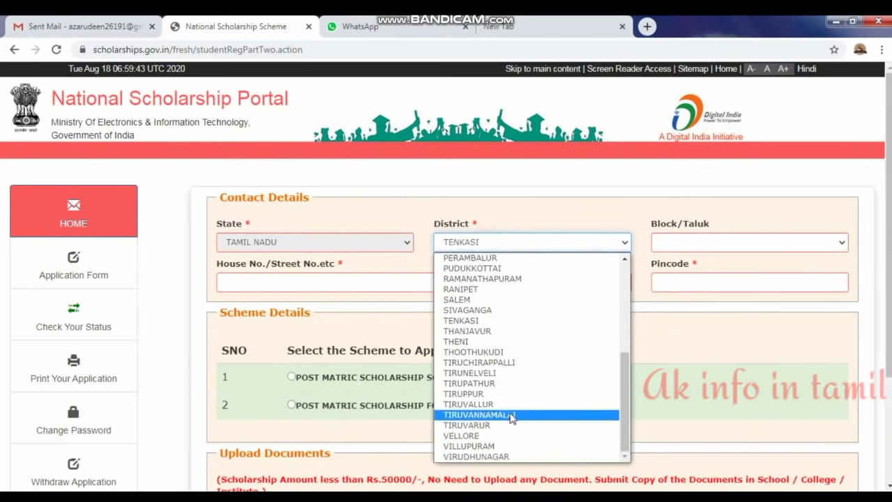
{"action": "left_click", "coordinate": [505, 374]}
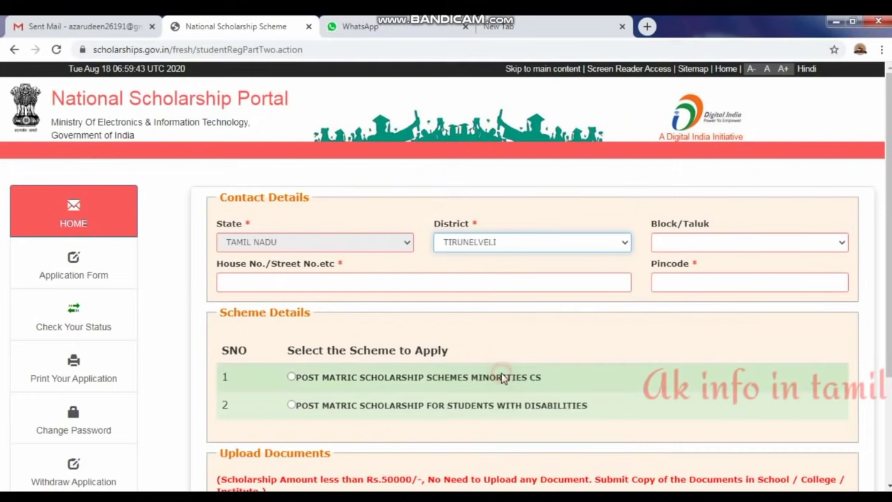
{"action": "left_click", "coordinate": [732, 241]}
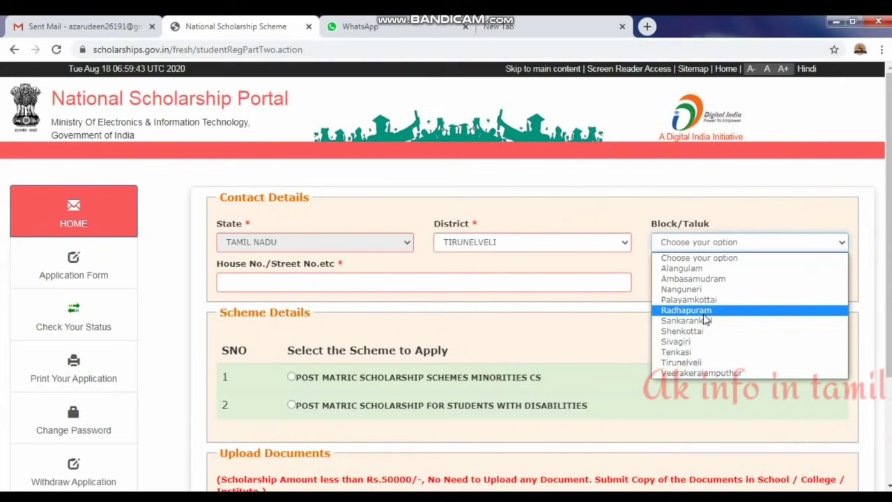
{"action": "left_click", "coordinate": [703, 299]}
Step: Dismiss the saved suggestions on the house and street address field, then scroll down
{"action": "left_click", "coordinate": [353, 280]}
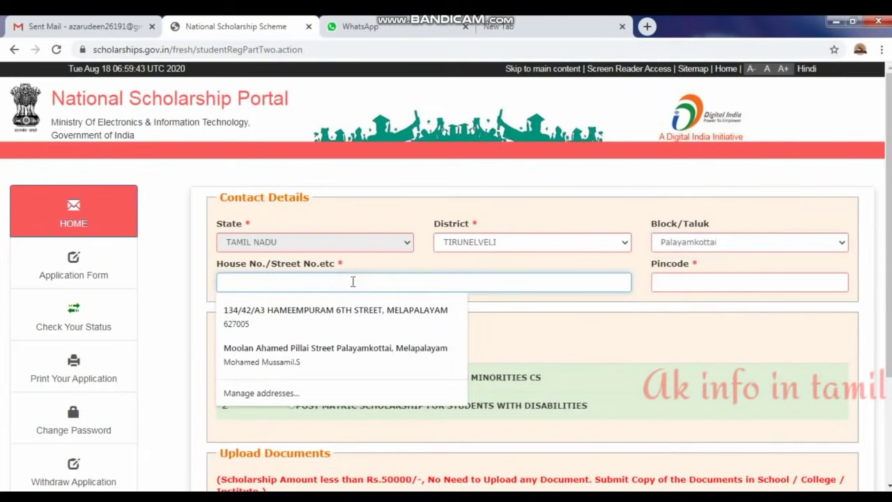
{"action": "left_click", "coordinate": [579, 331]}
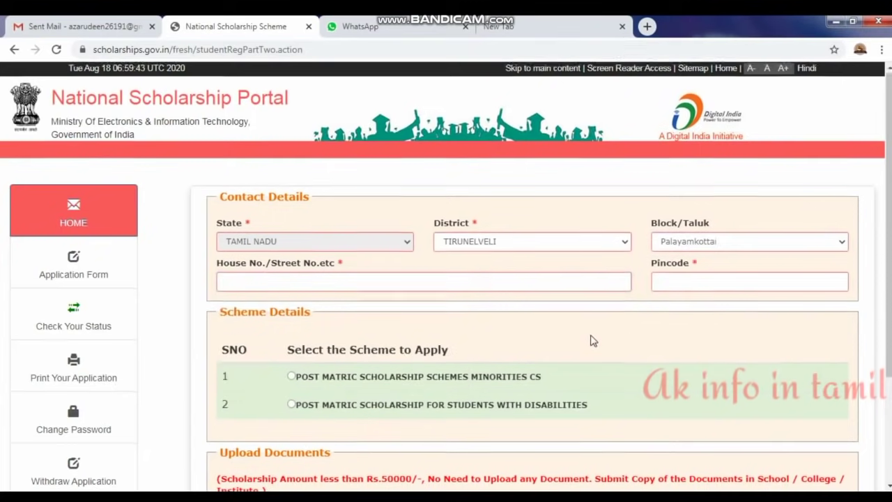
{"action": "scroll", "coordinate": [592, 339], "scroll_direction": "down", "scroll_amount": 1}
{"action": "scroll", "coordinate": [479, 303], "scroll_direction": "down", "scroll_amount": 1}
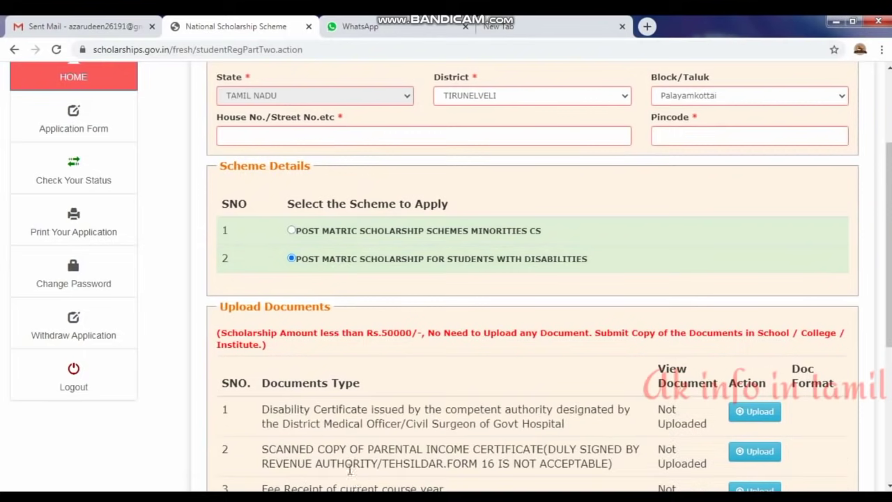
Step: Choose Post Matric Scholarship Schemes Minorities CS and review its eight required documents, all Not Uploaded
{"action": "left_click", "coordinate": [258, 488]}
{"action": "scroll", "coordinate": [523, 254], "scroll_direction": "down", "scroll_amount": 1}
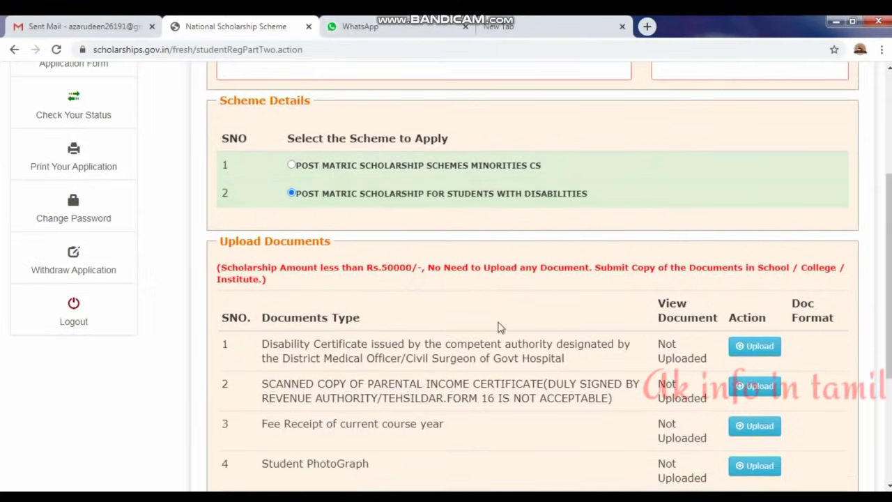
{"action": "scroll", "coordinate": [711, 322], "scroll_direction": "down", "scroll_amount": 1}
{"action": "scroll", "coordinate": [481, 225], "scroll_direction": "up", "scroll_amount": 3}
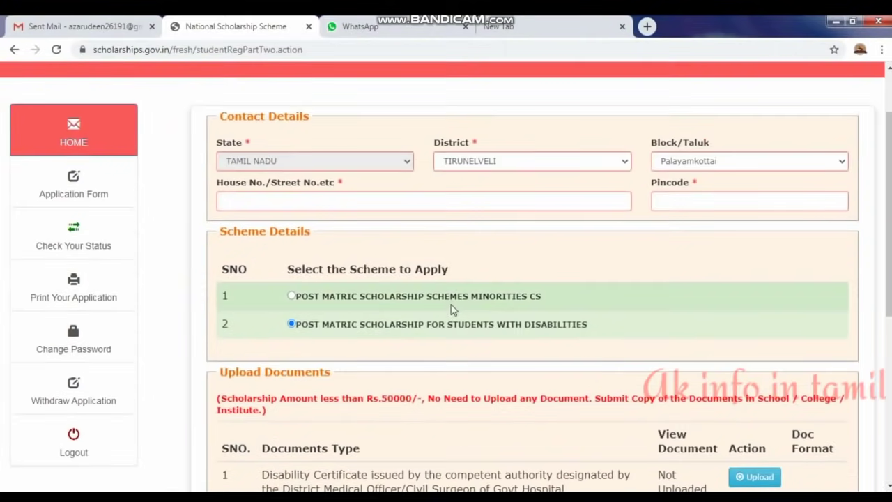
{"action": "scroll", "coordinate": [515, 305], "scroll_direction": "down", "scroll_amount": 1}
{"action": "left_click", "coordinate": [317, 232]}
{"action": "scroll", "coordinate": [704, 258], "scroll_direction": "down", "scroll_amount": 3}
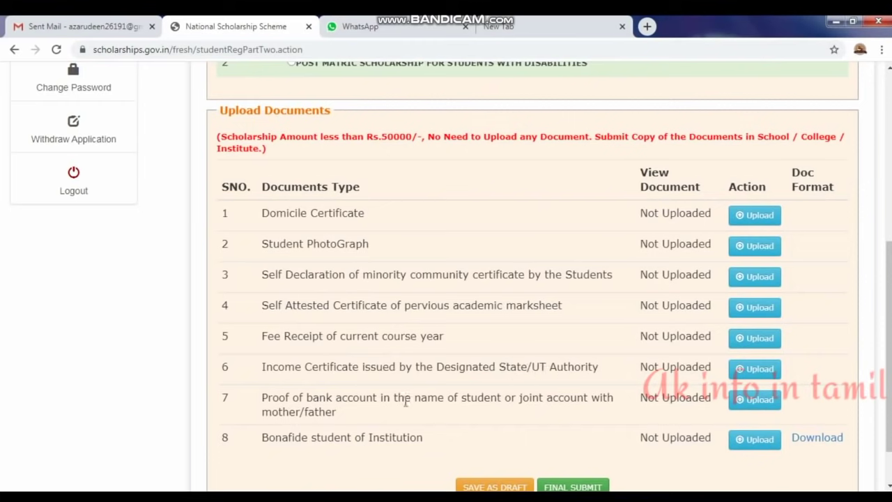
{"action": "scroll", "coordinate": [341, 435], "scroll_direction": "down", "scroll_amount": 1}
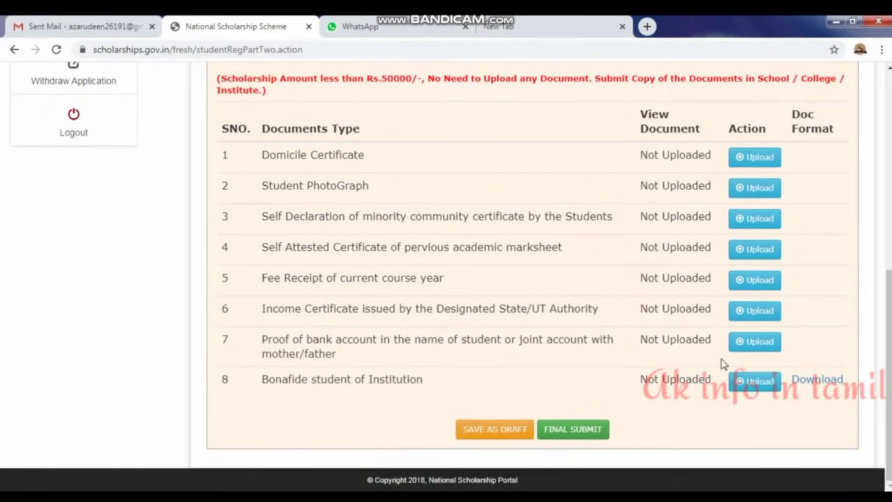
Step: Download the Annexure-I Bonafide student of Institution certificate and review it in its new tab
{"action": "left_click", "coordinate": [814, 383]}
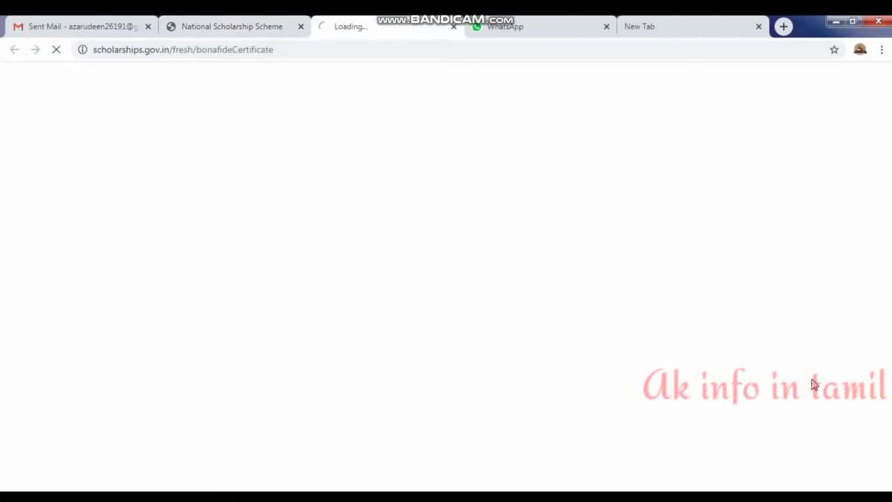
{"action": "scroll", "coordinate": [471, 240], "scroll_direction": "down", "scroll_amount": 1}
{"action": "scroll", "coordinate": [472, 241], "scroll_direction": "down", "scroll_amount": 3}
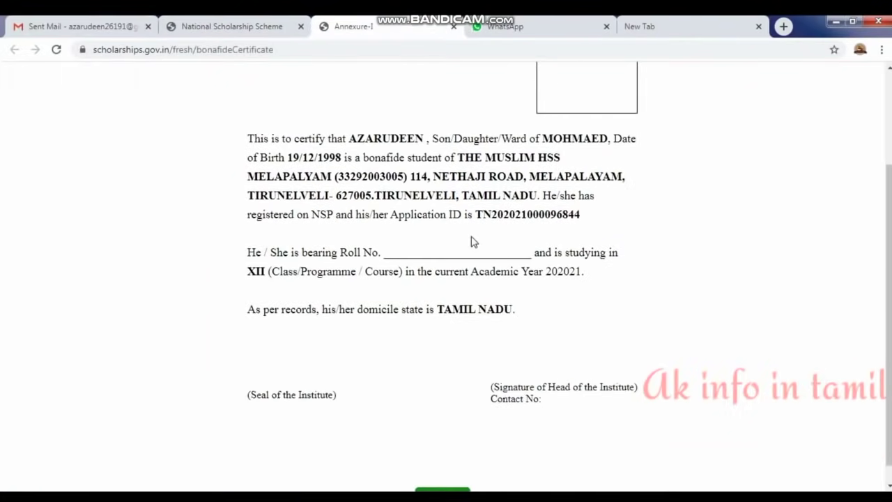
{"action": "scroll", "coordinate": [472, 241], "scroll_direction": "up", "scroll_amount": 3}
{"action": "scroll", "coordinate": [559, 175], "scroll_direction": "down", "scroll_amount": 3}
{"action": "scroll", "coordinate": [335, 291], "scroll_direction": "down", "scroll_amount": 2}
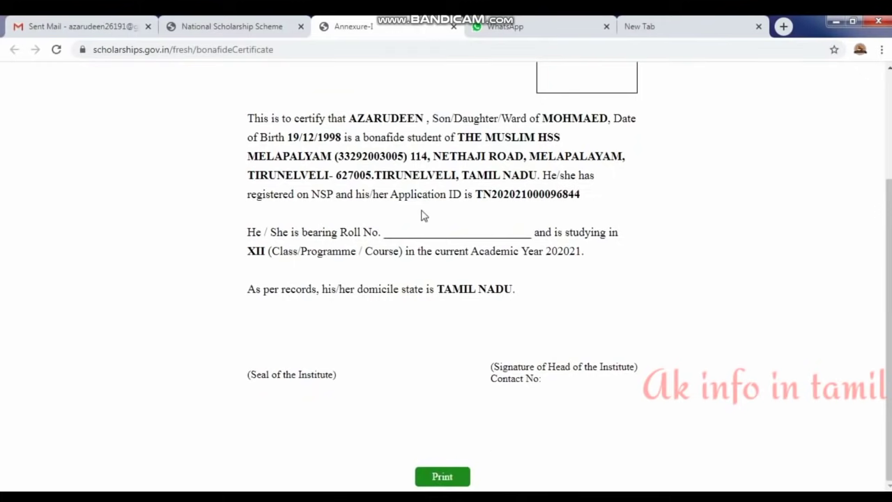
{"action": "scroll", "coordinate": [421, 215], "scroll_direction": "up", "scroll_amount": 5}
Step: Back on the form, choose Post Matric Scholarship for Students with Disabilities and review its seven documents
{"action": "left_click", "coordinate": [260, 21]}
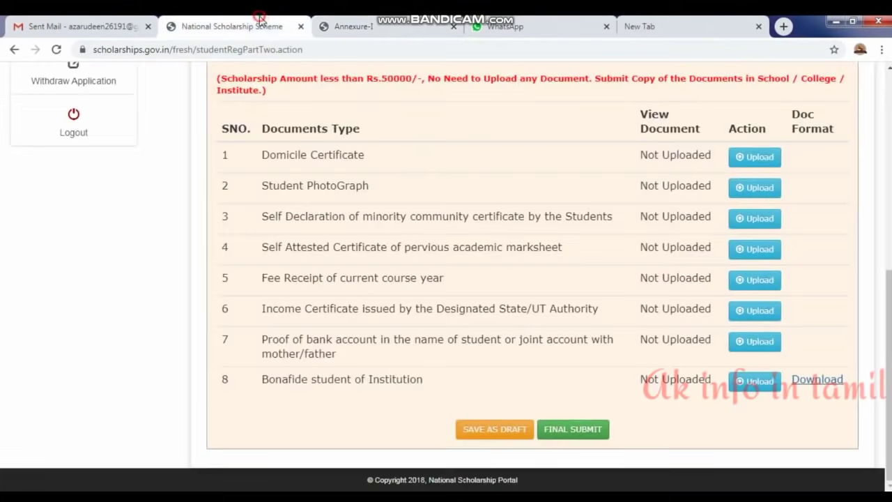
{"action": "scroll", "coordinate": [656, 382], "scroll_direction": "up", "scroll_amount": 1}
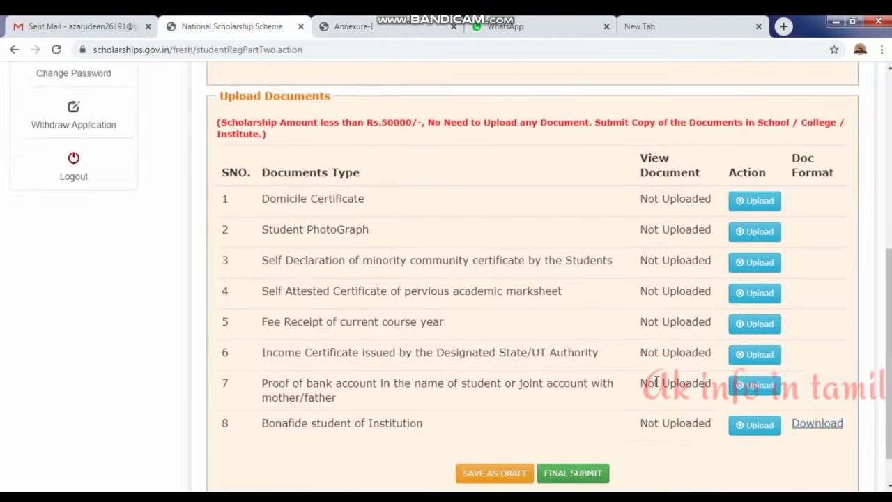
{"action": "scroll", "coordinate": [656, 382], "scroll_direction": "up", "scroll_amount": 5}
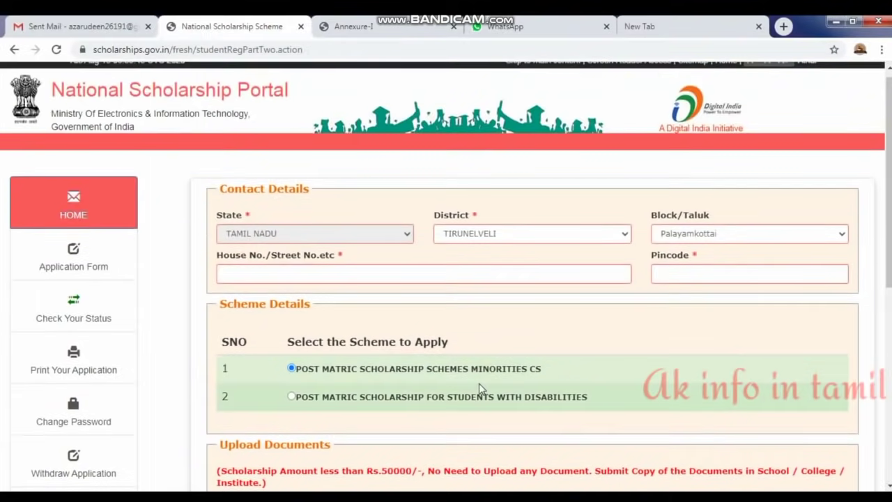
{"action": "left_click", "coordinate": [396, 496]}
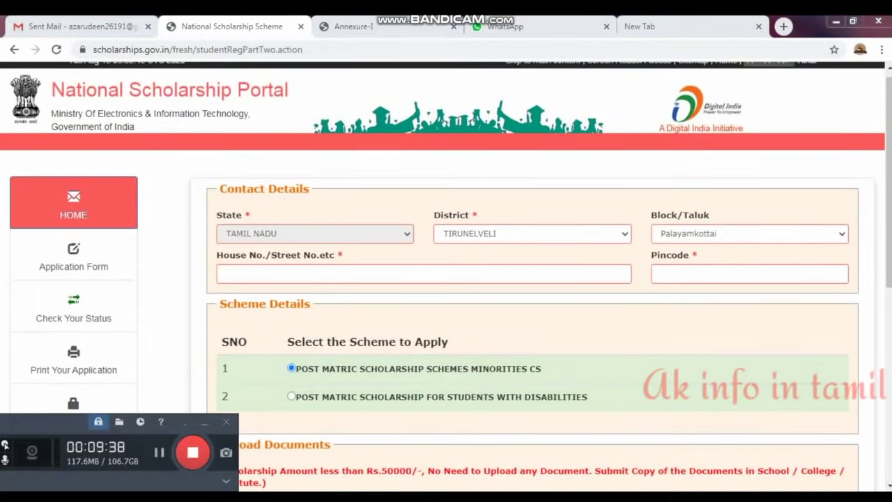
{"action": "scroll", "coordinate": [163, 293], "scroll_direction": "down", "scroll_amount": 3}
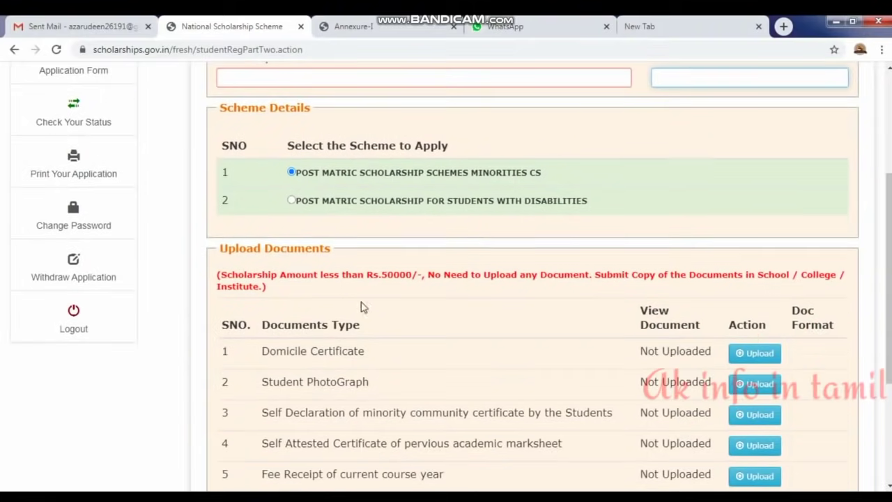
{"action": "left_click", "coordinate": [292, 201]}
{"action": "scroll", "coordinate": [564, 251], "scroll_direction": "down", "scroll_amount": 3}
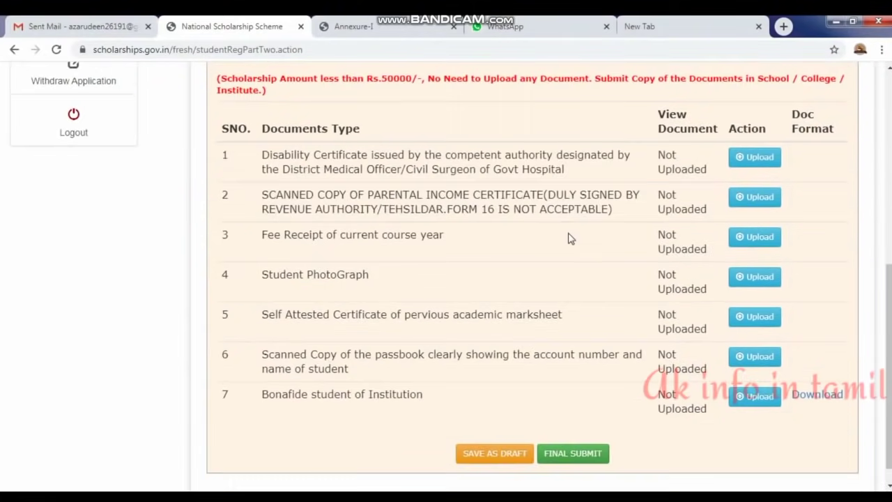
{"action": "scroll", "coordinate": [766, 244], "scroll_direction": "up", "scroll_amount": 2}
{"action": "scroll", "coordinate": [732, 253], "scroll_direction": "down", "scroll_amount": 2}
Step: Reselect the Minorities CS scheme and scroll to its documents and the Save as Draft/Final Submit buttons
{"action": "scroll", "coordinate": [644, 378], "scroll_direction": "up", "scroll_amount": 4}
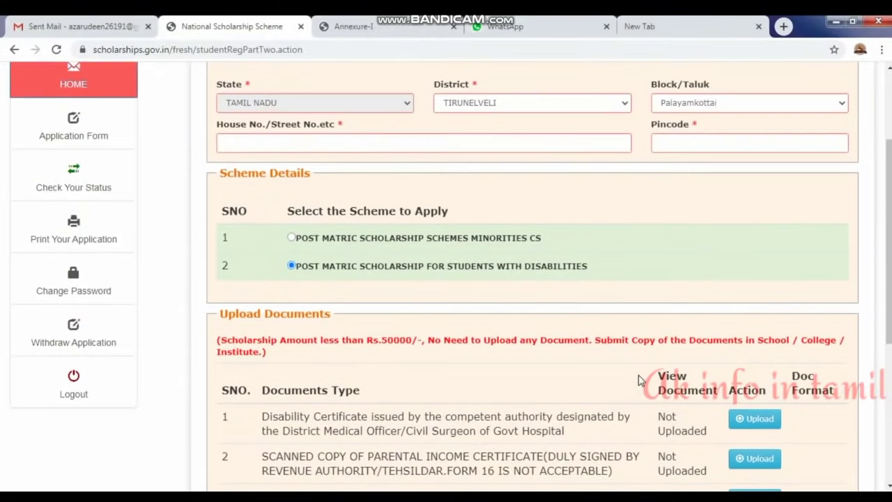
{"action": "scroll", "coordinate": [640, 379], "scroll_direction": "up", "scroll_amount": 2}
{"action": "scroll", "coordinate": [640, 377], "scroll_direction": "down", "scroll_amount": 3}
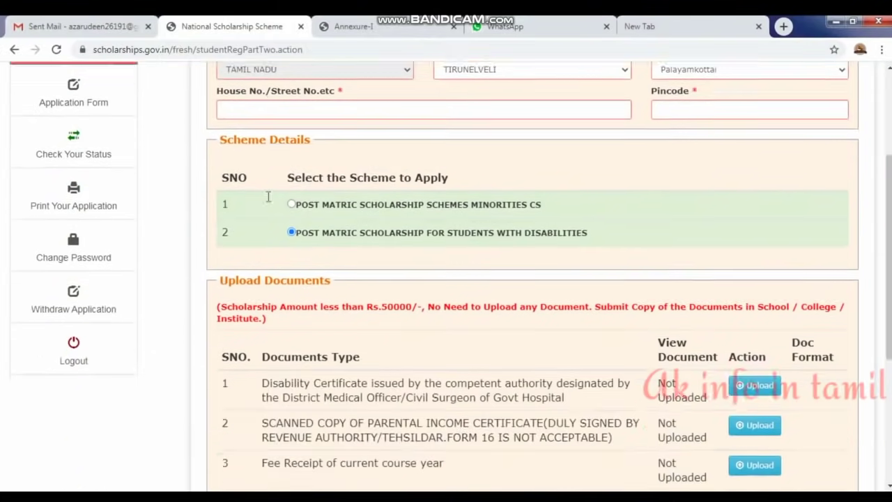
{"action": "scroll", "coordinate": [268, 197], "scroll_direction": "down", "scroll_amount": 4}
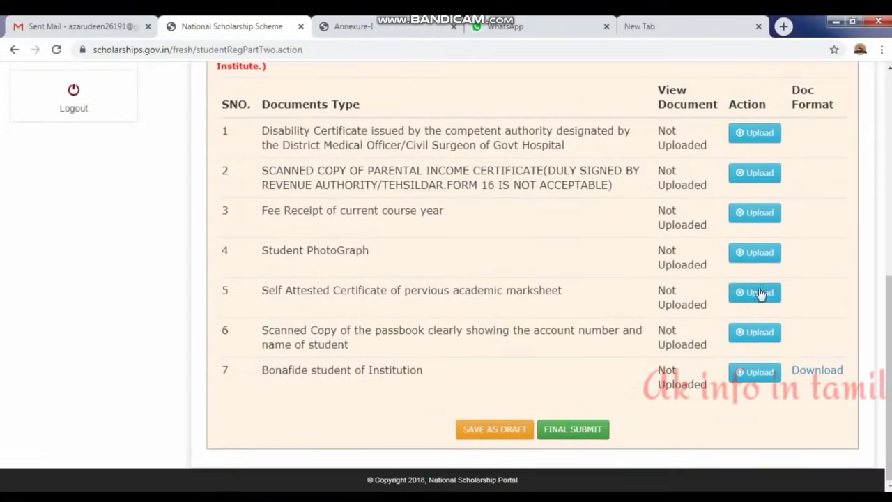
{"action": "scroll", "coordinate": [542, 229], "scroll_direction": "up", "scroll_amount": 2}
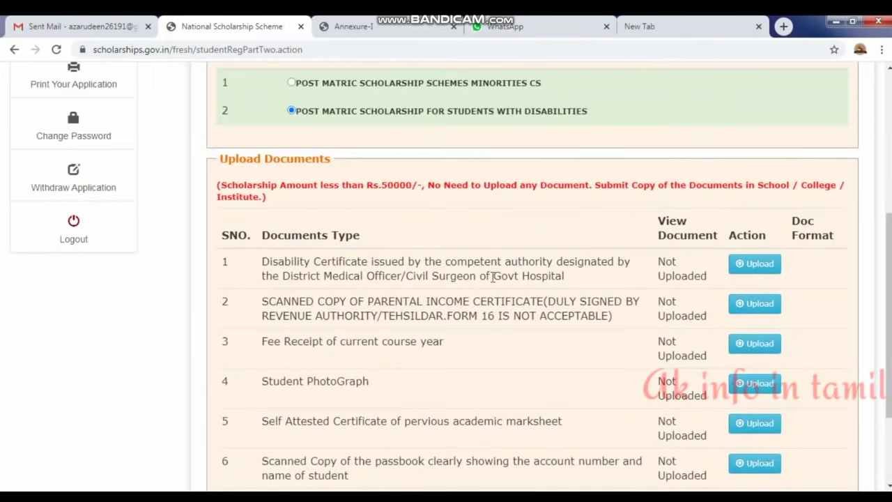
{"action": "scroll", "coordinate": [368, 233], "scroll_direction": "up", "scroll_amount": 1}
{"action": "left_click", "coordinate": [307, 147]}
{"action": "scroll", "coordinate": [697, 251], "scroll_direction": "down", "scroll_amount": 1}
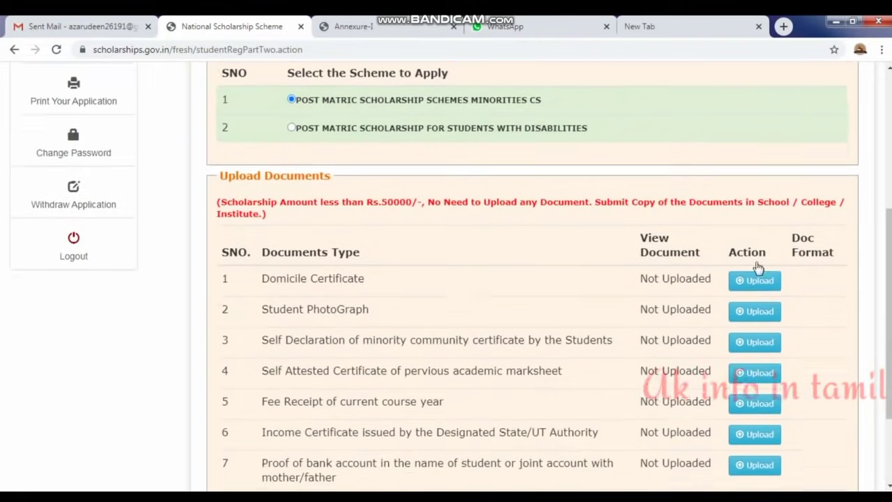
{"action": "scroll", "coordinate": [758, 268], "scroll_direction": "down", "scroll_amount": 1}
{"action": "scroll", "coordinate": [809, 335], "scroll_direction": "down", "scroll_amount": 1}
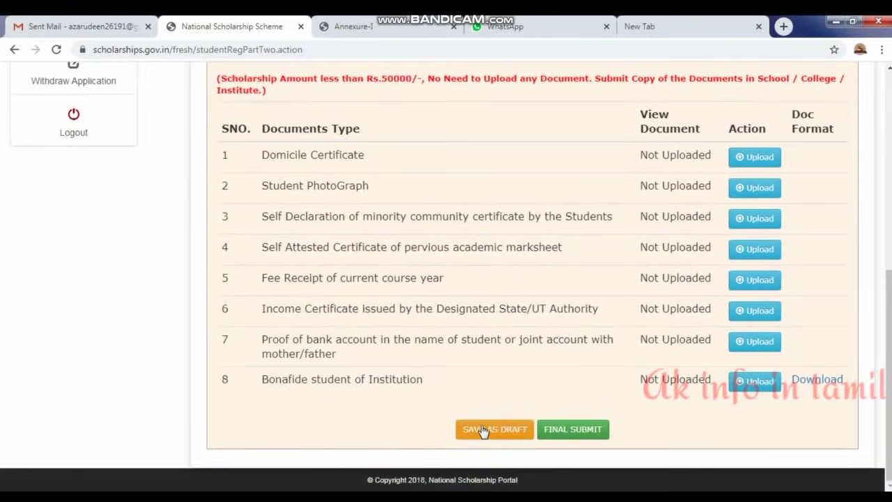
{"action": "scroll", "coordinate": [460, 279], "scroll_direction": "up", "scroll_amount": 1}
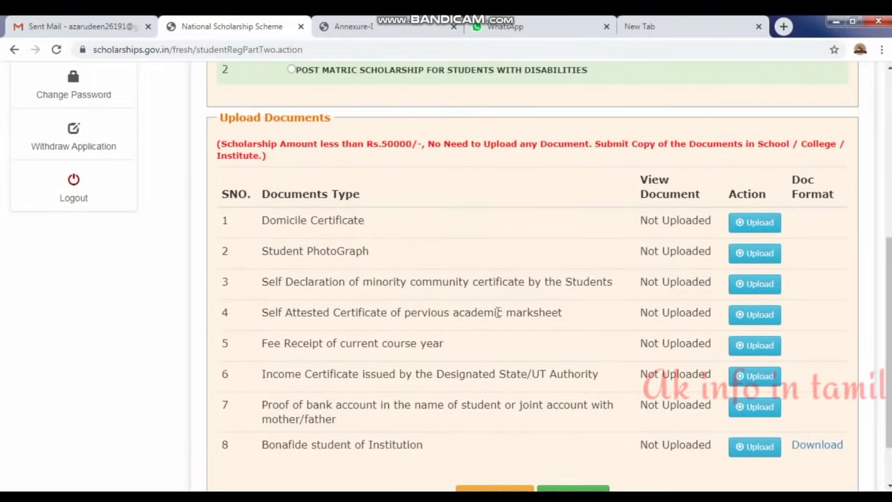
{"action": "scroll", "coordinate": [498, 312], "scroll_direction": "up", "scroll_amount": 4}
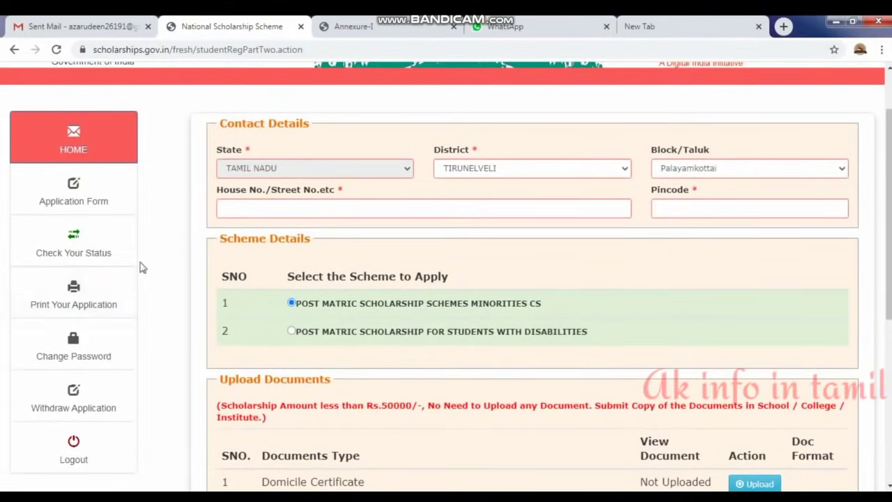
{"action": "scroll", "coordinate": [176, 281], "scroll_direction": "down", "scroll_amount": 1}
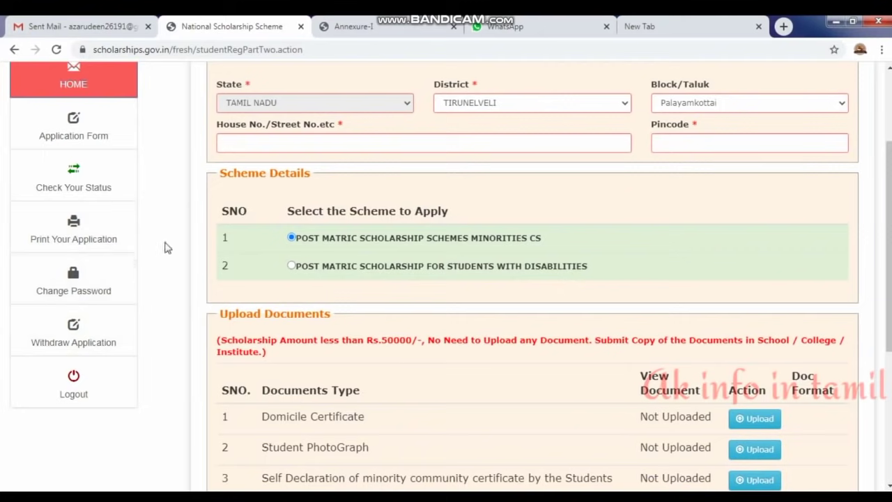
{"action": "scroll", "coordinate": [106, 339], "scroll_direction": "down", "scroll_amount": 1}
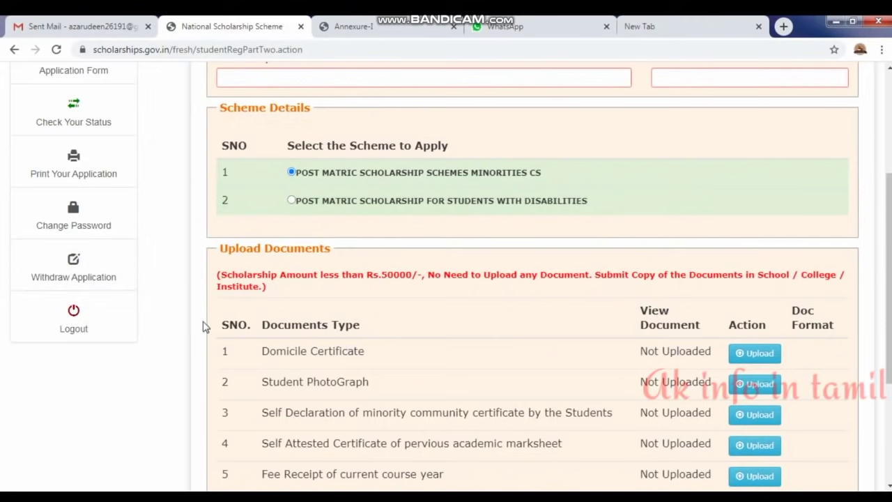
{"action": "scroll", "coordinate": [205, 326], "scroll_direction": "down", "scroll_amount": 1}
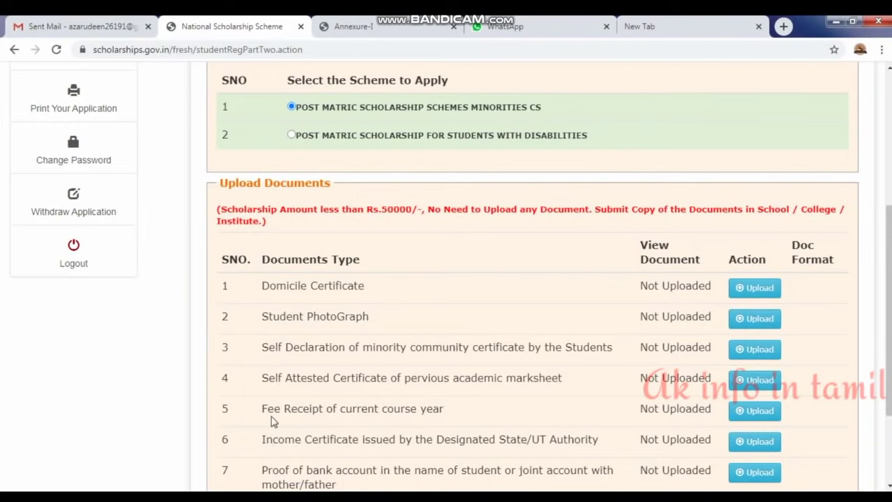
{"action": "scroll", "coordinate": [230, 411], "scroll_direction": "down", "scroll_amount": 2}
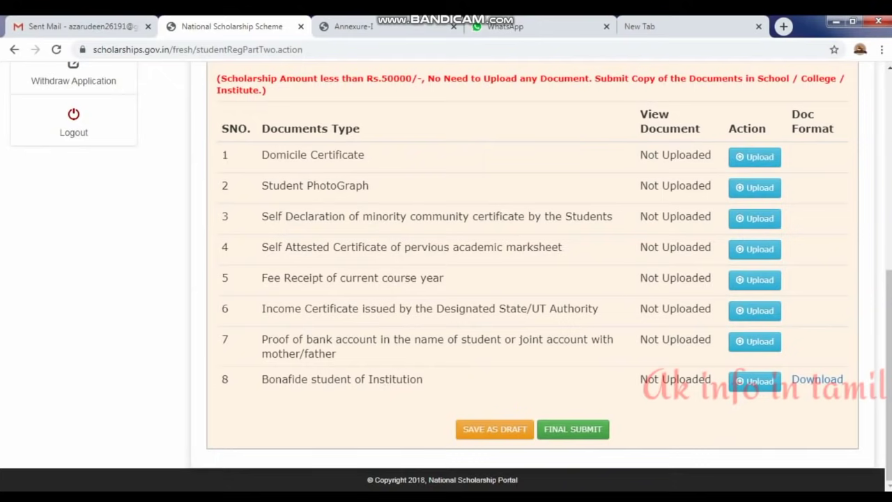
{"action": "mouse_move", "coordinate": [383, 501]}
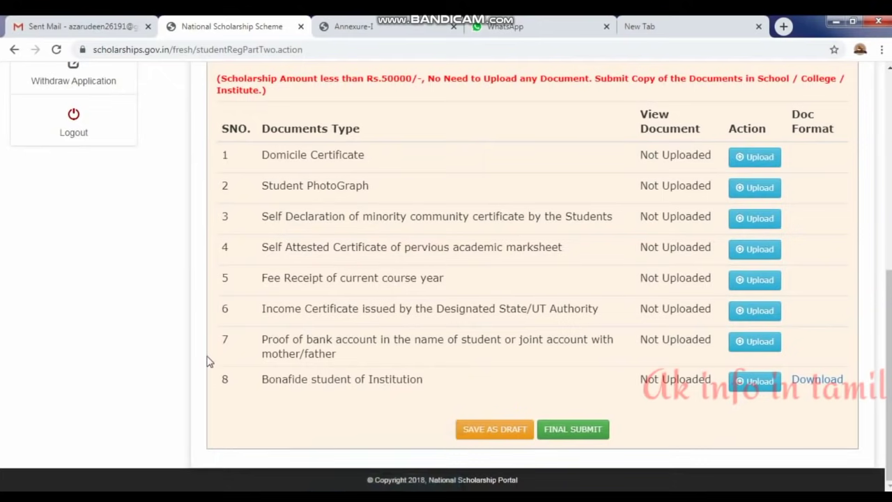